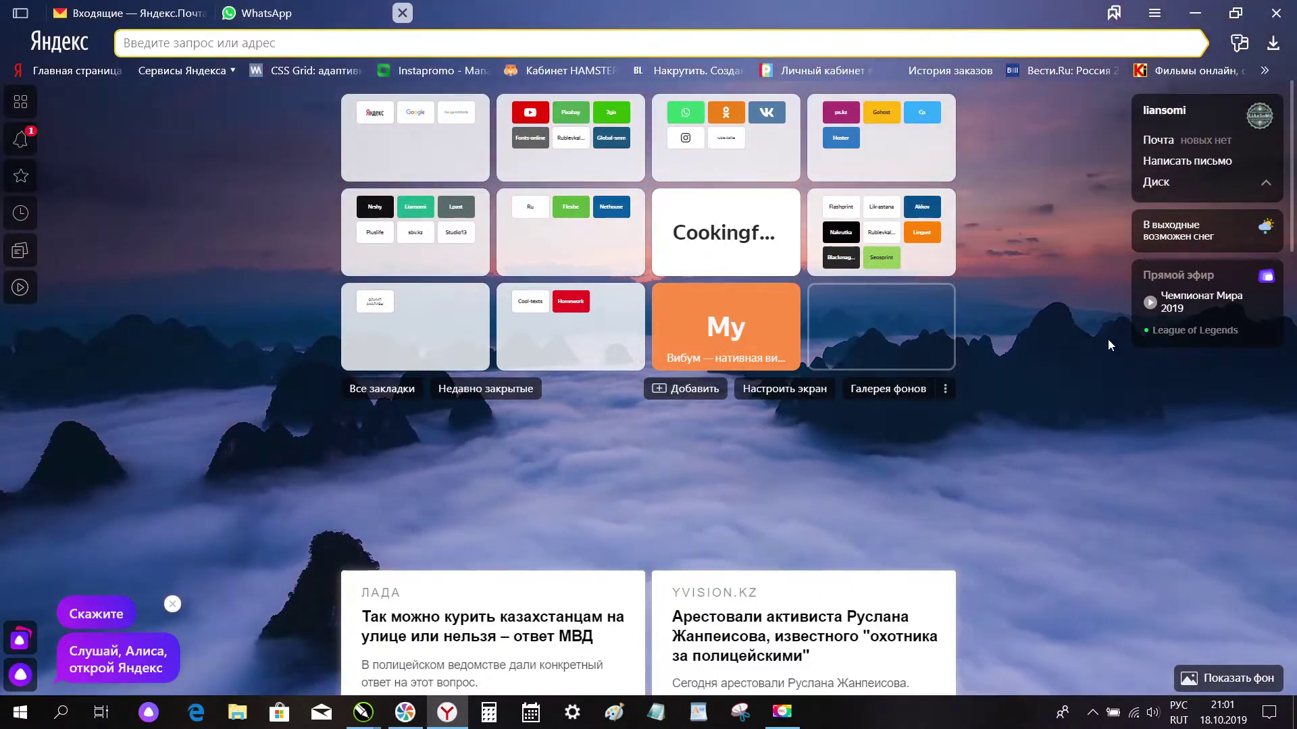
Step: Switch to the CorelDRAW document Безымянный-1 containing the dark LIANSOMI banner
mouse_move(1174, 345)
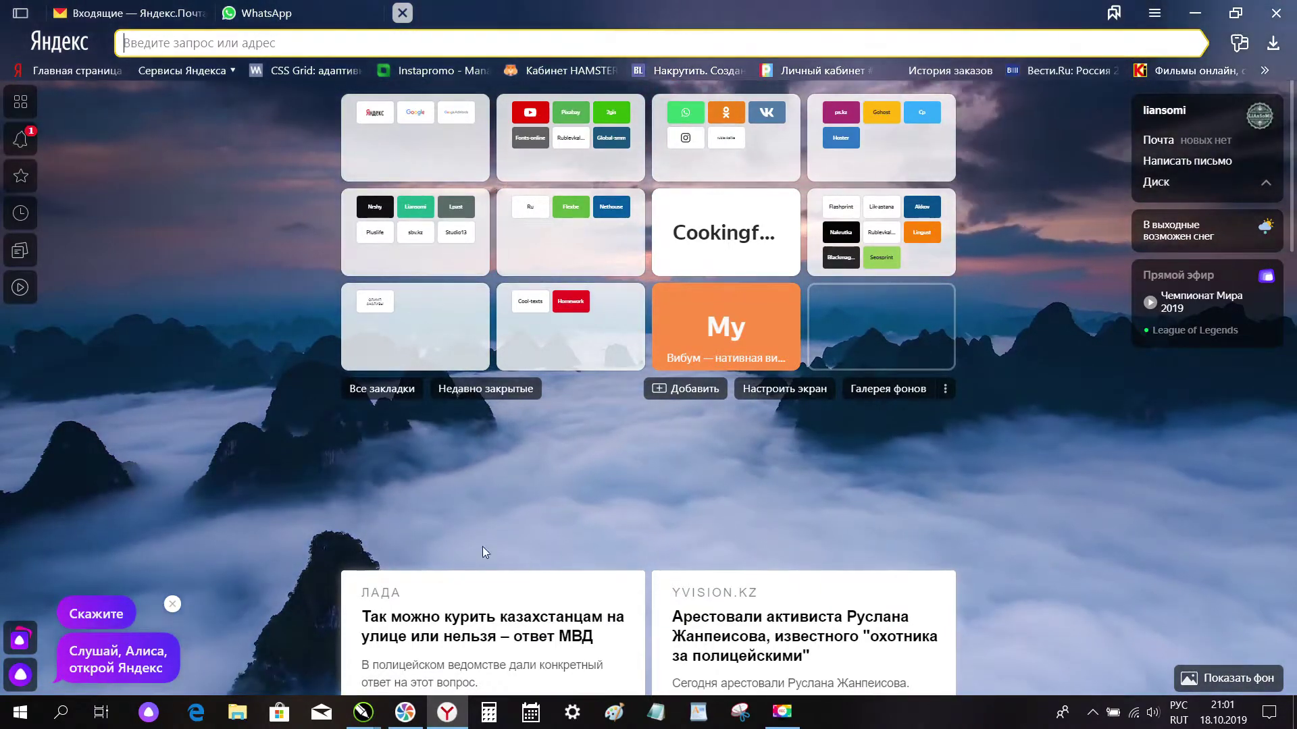
mouse_move(363, 722)
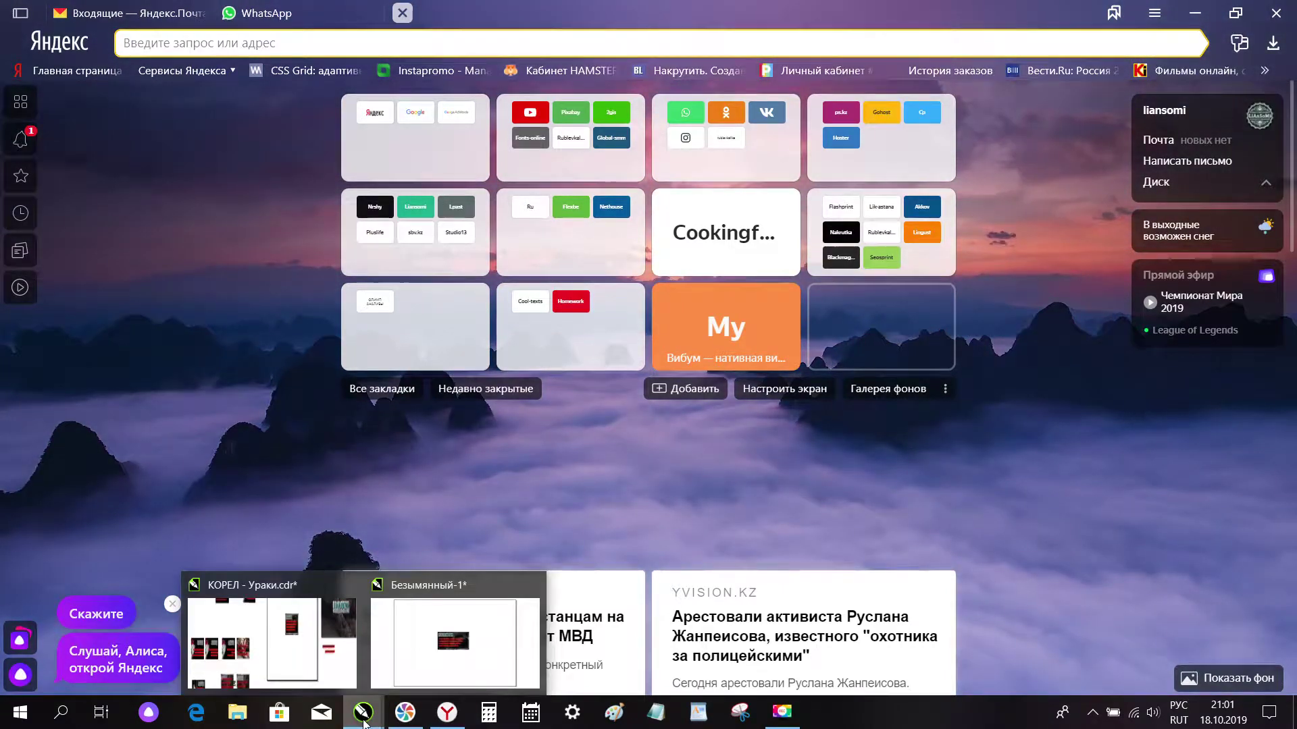
left_click(440, 586)
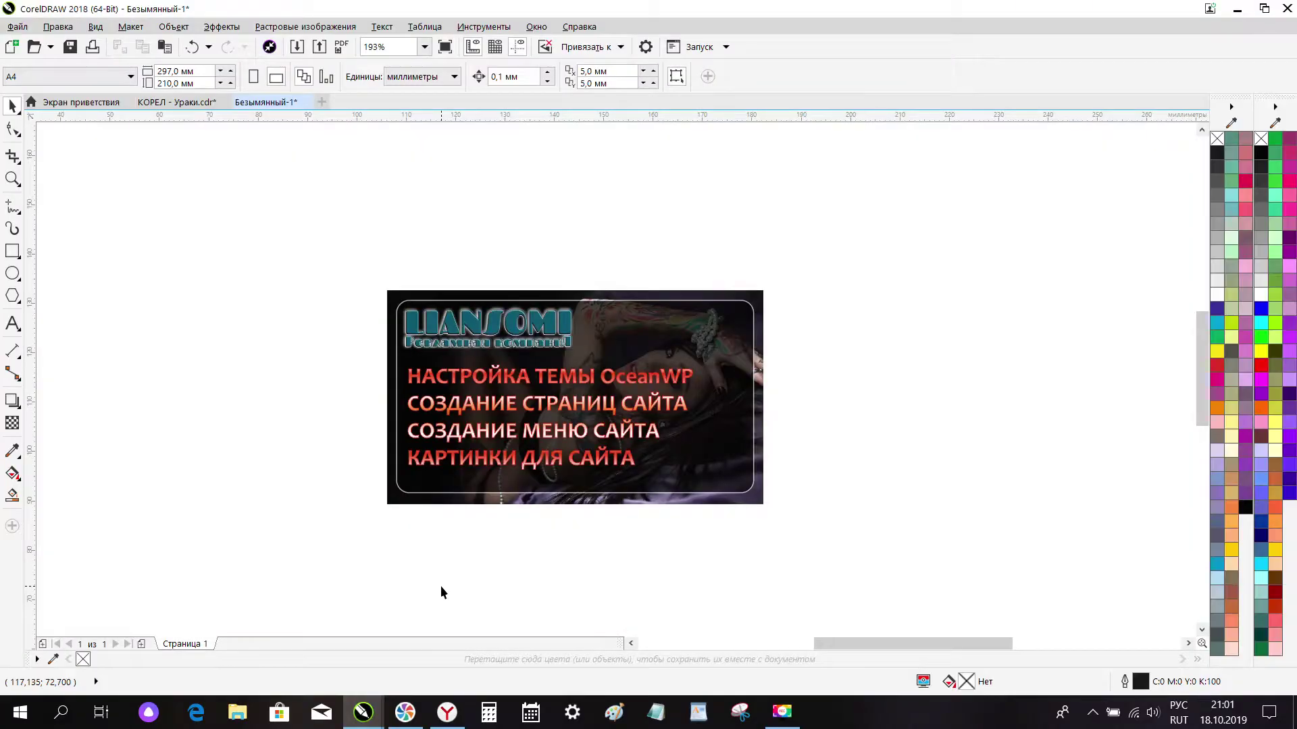
scroll(551, 427, "up", 2)
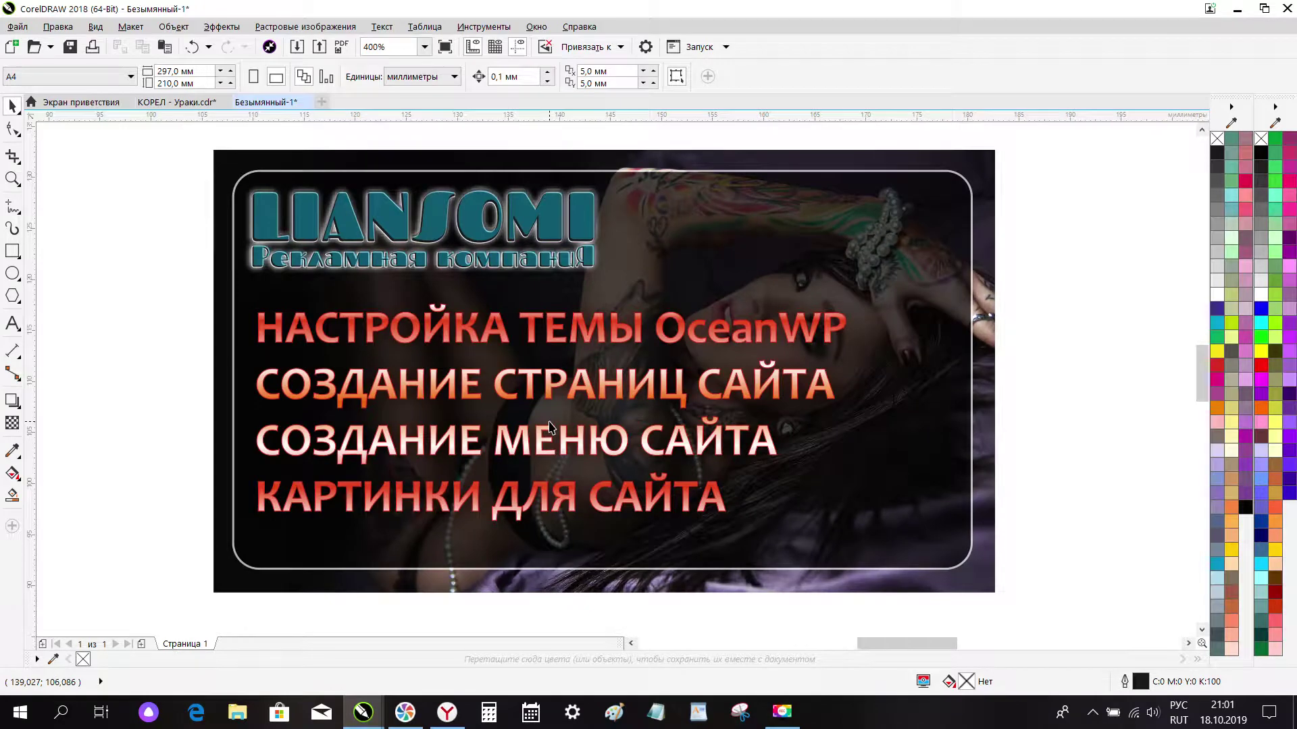
scroll(550, 427, "down", 1)
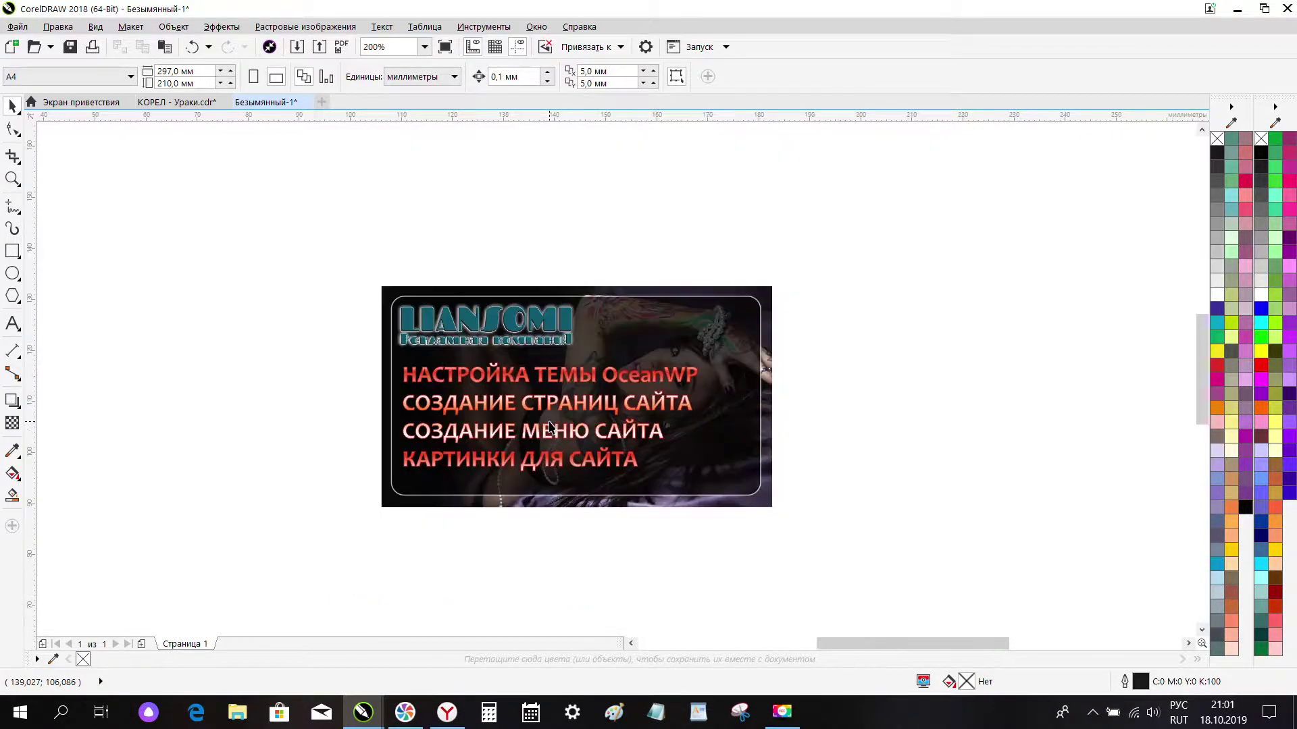
Step: Ungroup the banner and move the LIANSOMI logo objects out above it, to about X 122 mm, Y 143 mm
left_click_drag(358, 272, 604, 370)
left_click(492, 331)
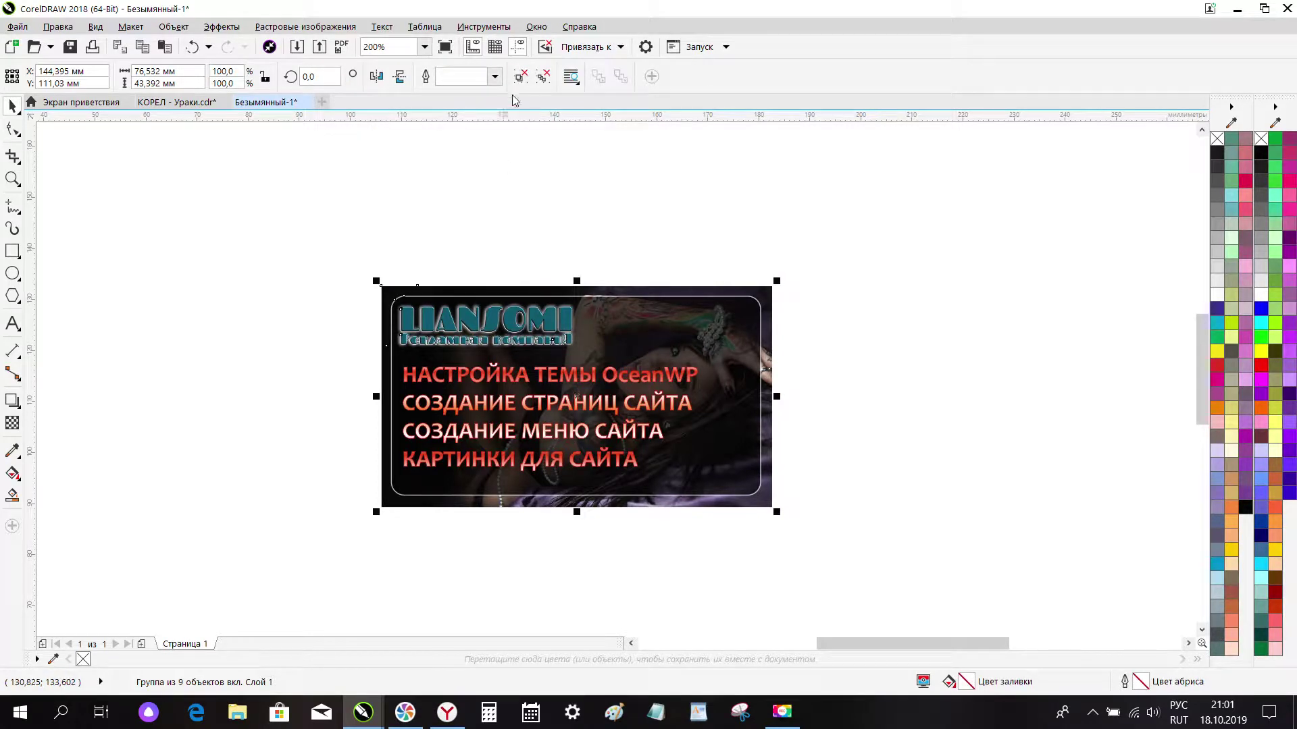
left_click(520, 76)
left_click_drag(373, 230, 589, 357)
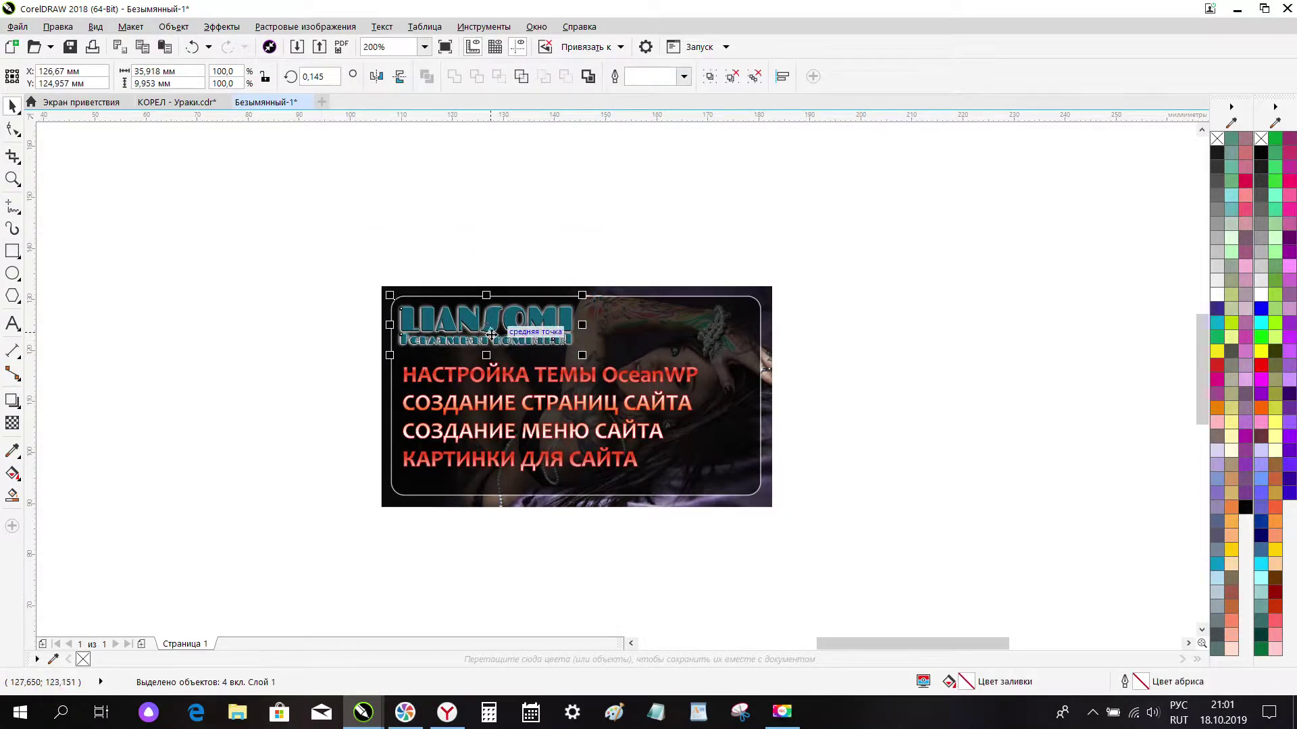
left_click_drag(484, 329, 462, 237)
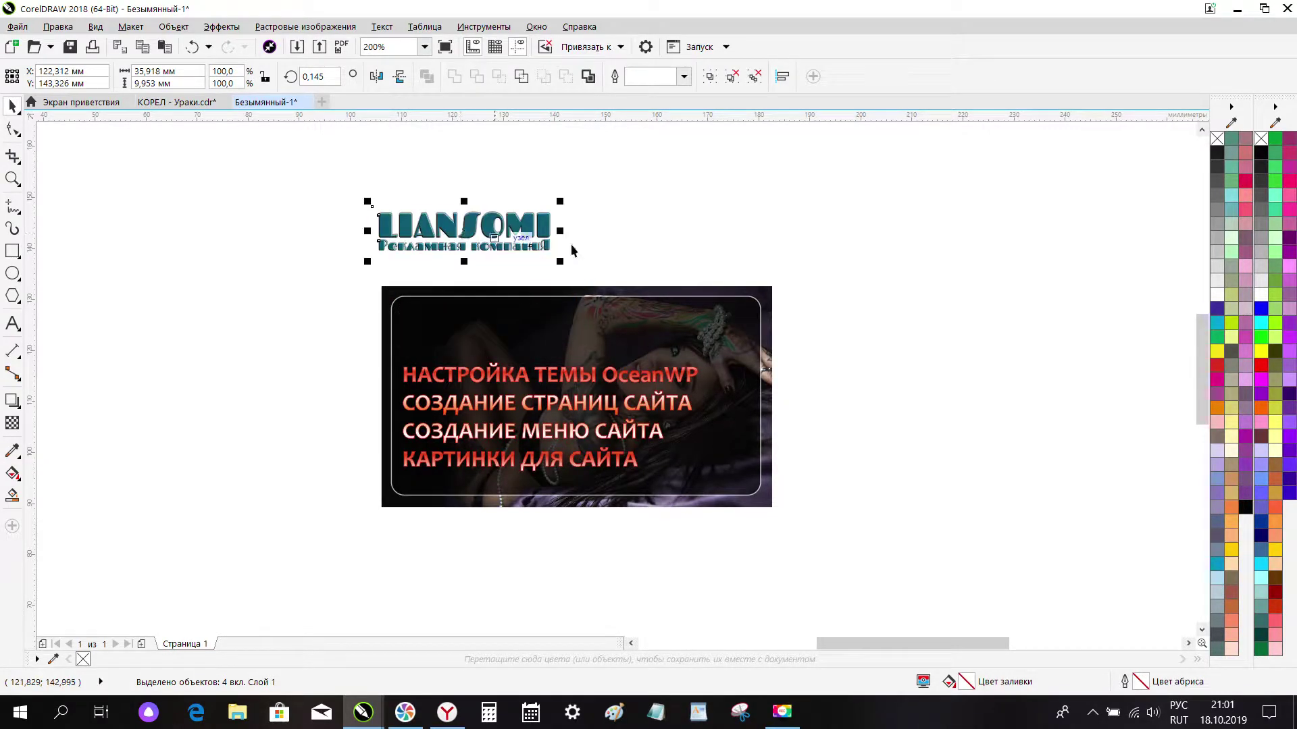
Step: Move the remaining banner objects away from the logo, to about X 219 mm, Y 124 mm
left_click_drag(853, 262, 256, 577)
left_click_drag(564, 434, 942, 369)
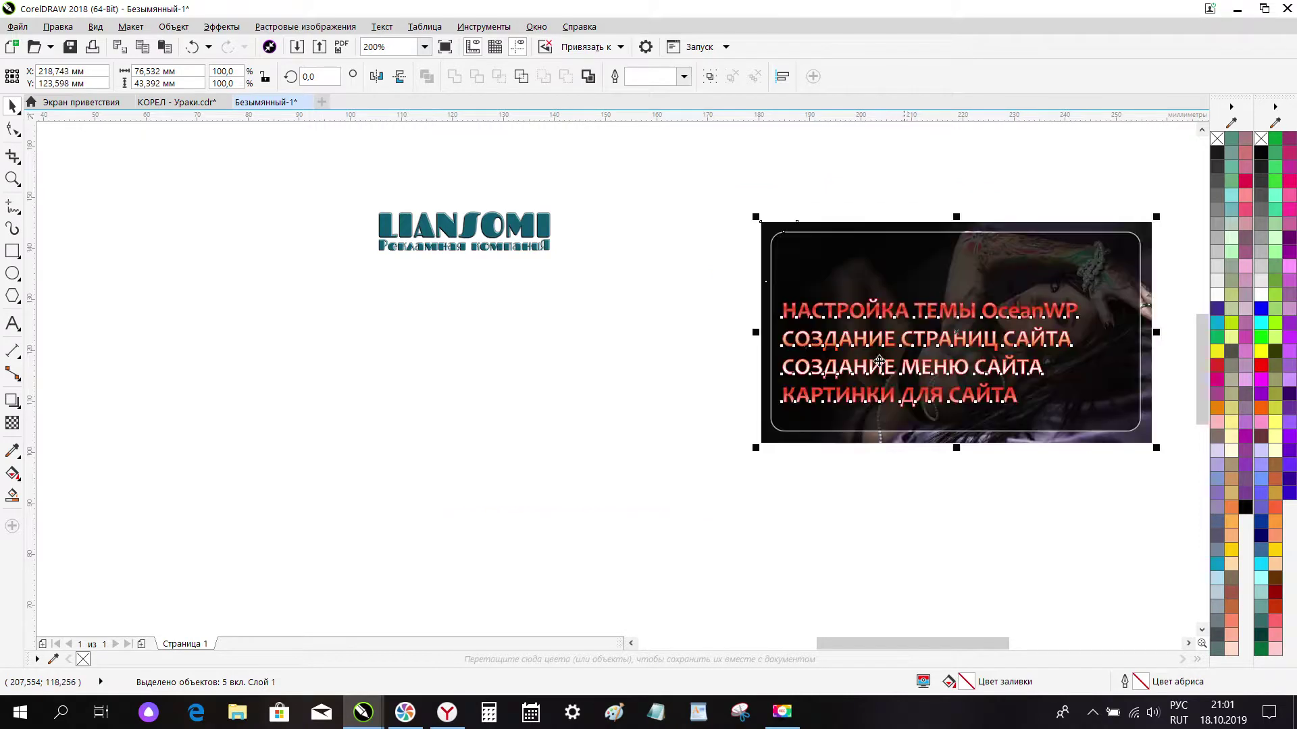
left_click(489, 424)
scroll(489, 425, "down", 1)
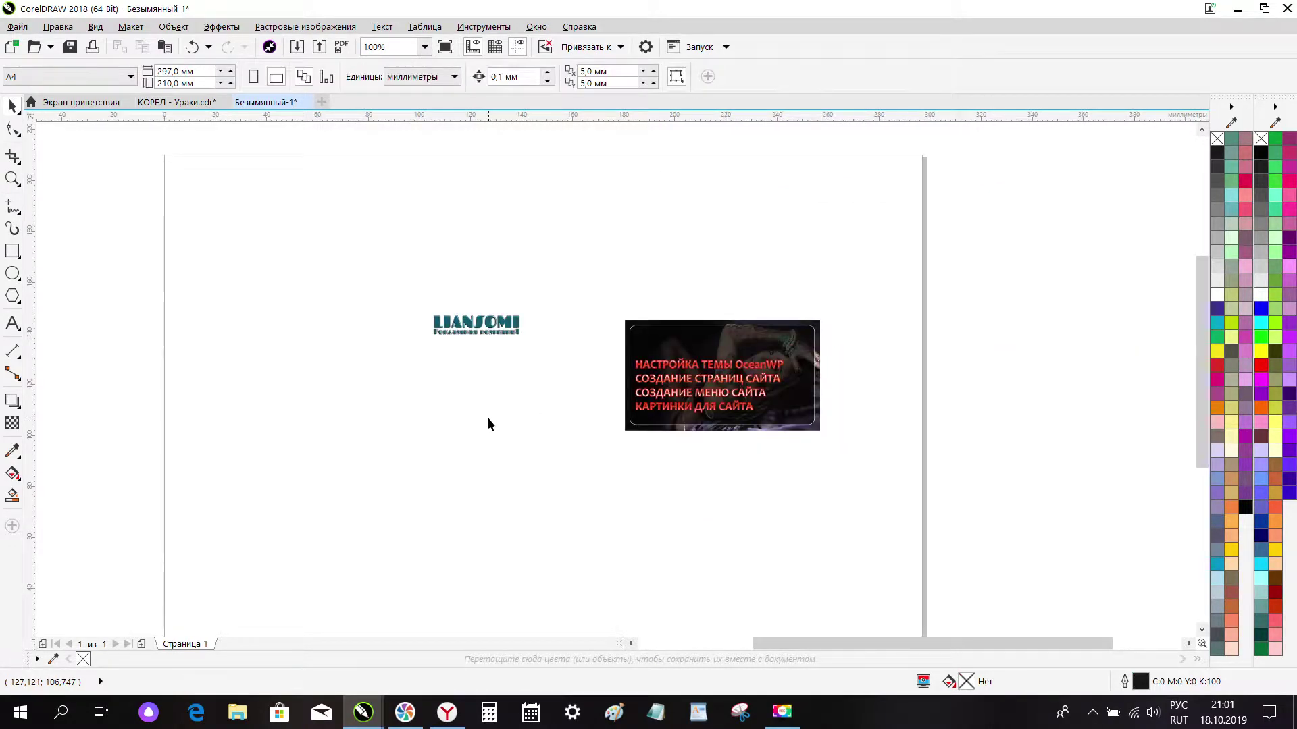
scroll(445, 358, "up", 2)
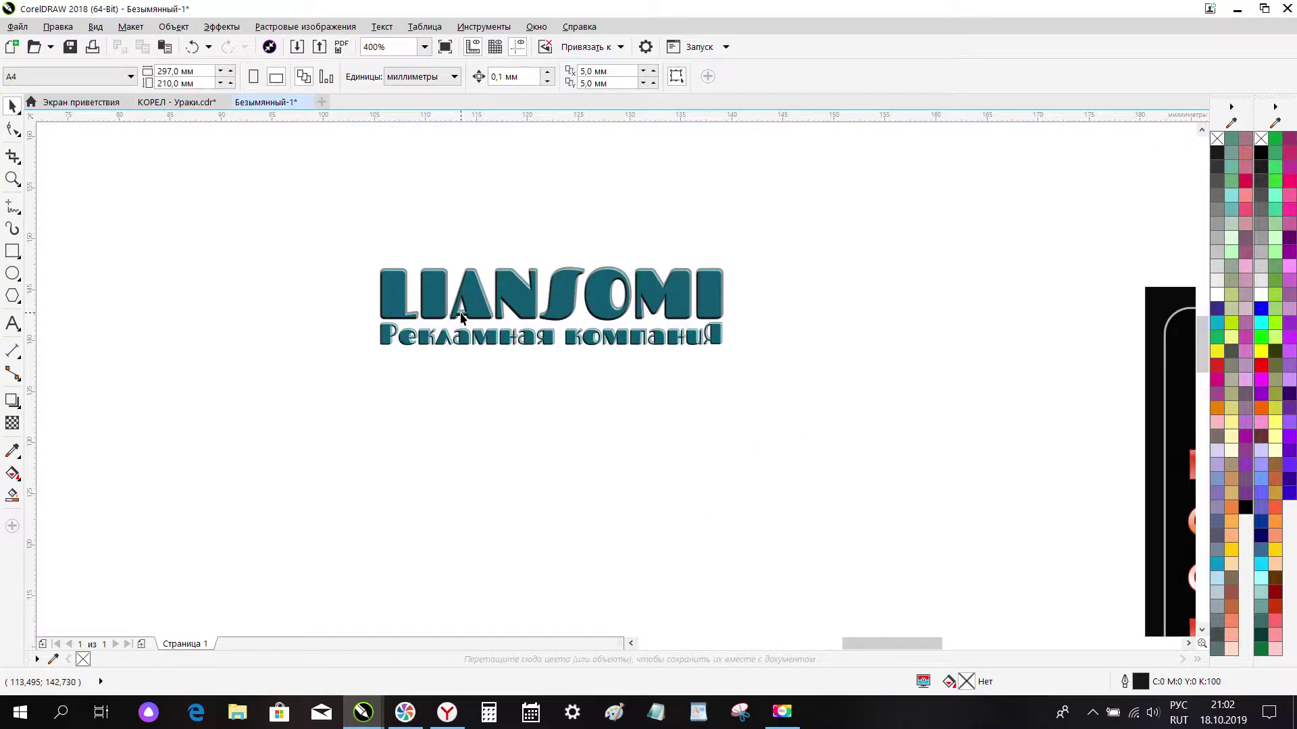
scroll(521, 279, "up", 1)
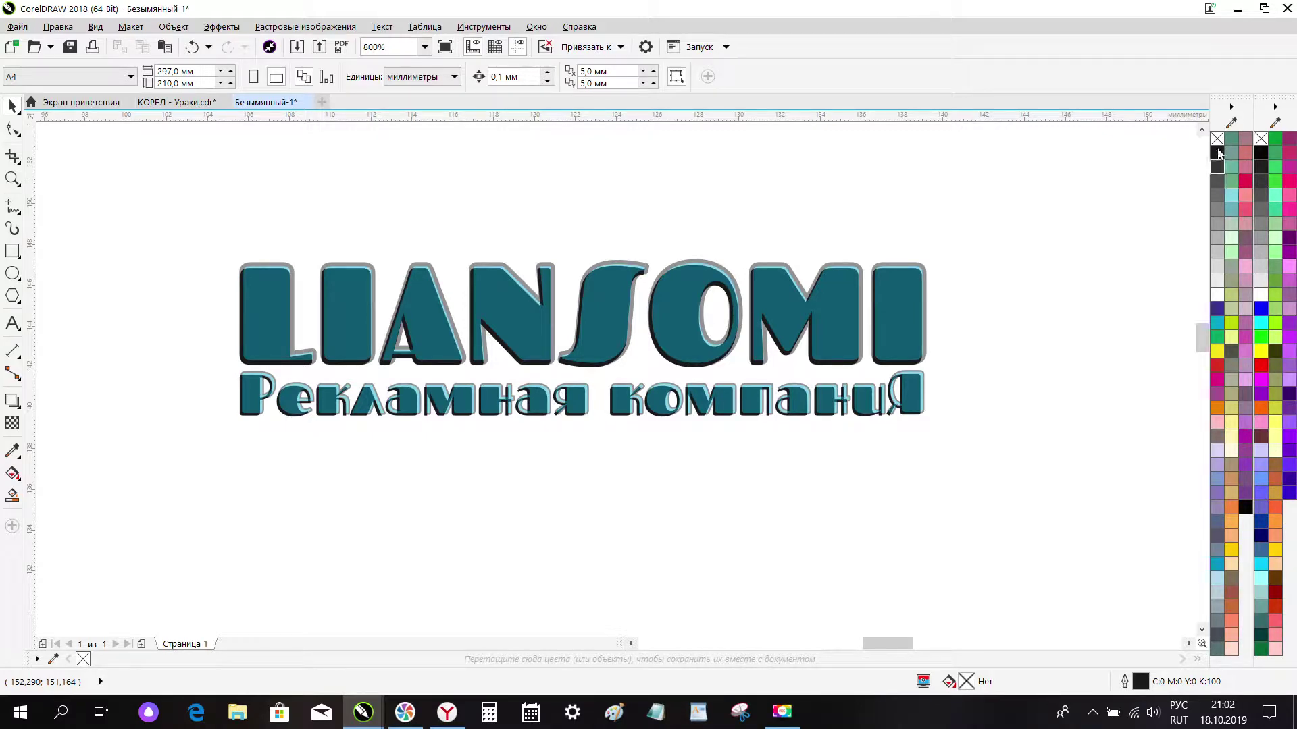
Step: Set the default CMYK palette to display in 1 row
left_click(1230, 107)
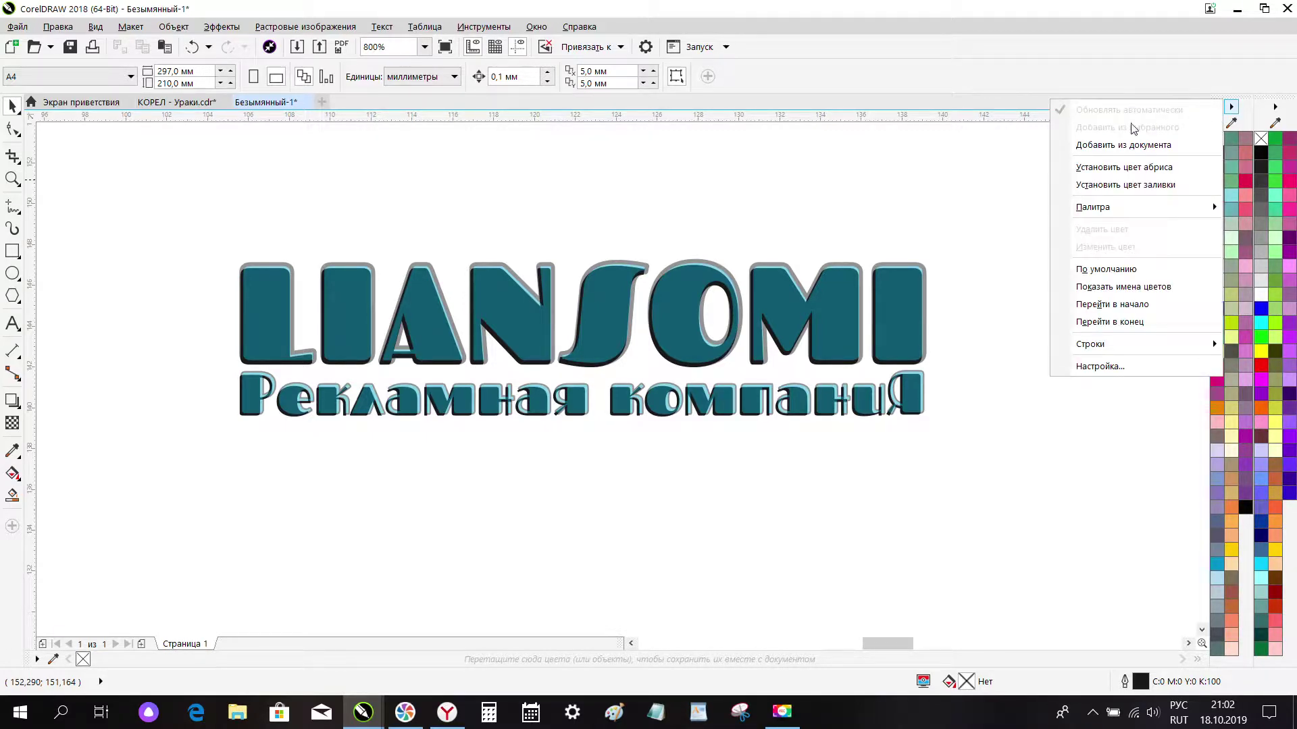
mouse_move(1101, 209)
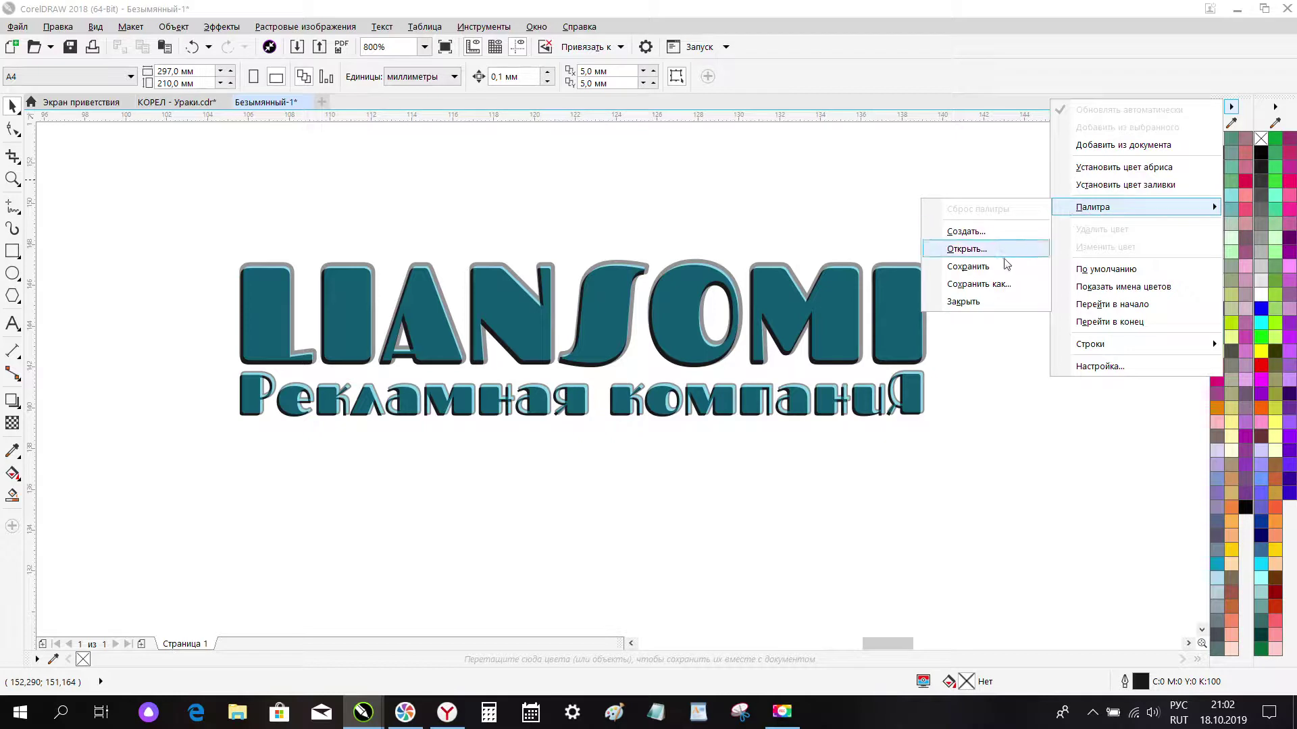
left_click(973, 174)
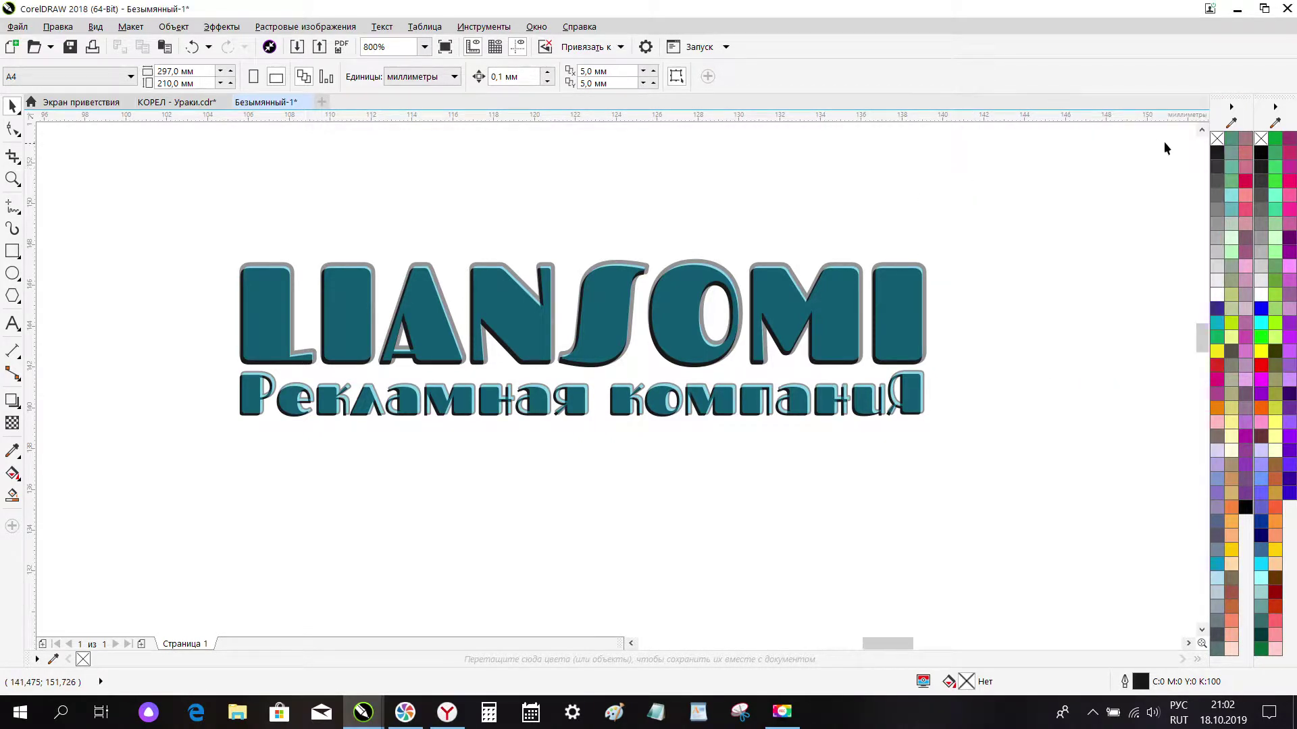
left_click(1231, 108)
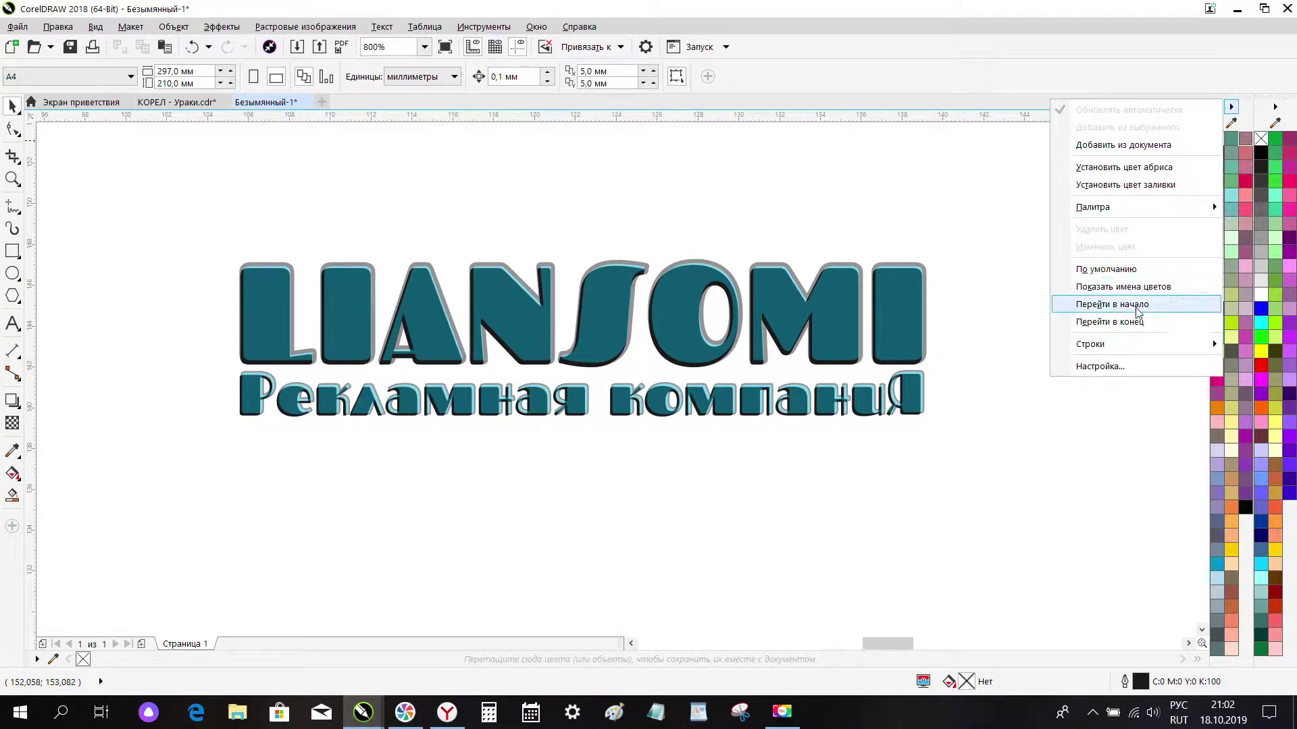
mouse_move(1135, 346)
left_click(1000, 357)
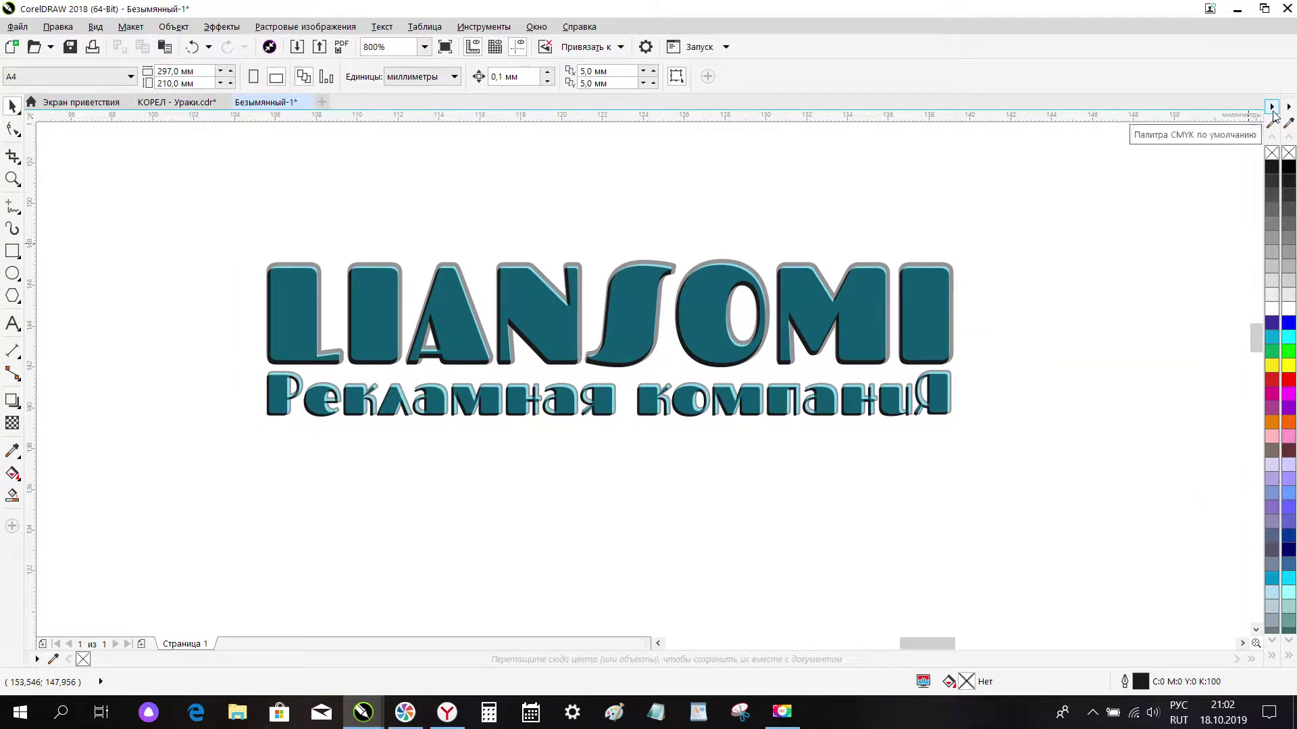
Step: Look through the colours of the single-row CMYK palette and return to its beginning
left_click(1274, 642)
left_click(1274, 643)
left_click(1273, 642)
left_click(1273, 643)
left_click(1274, 642)
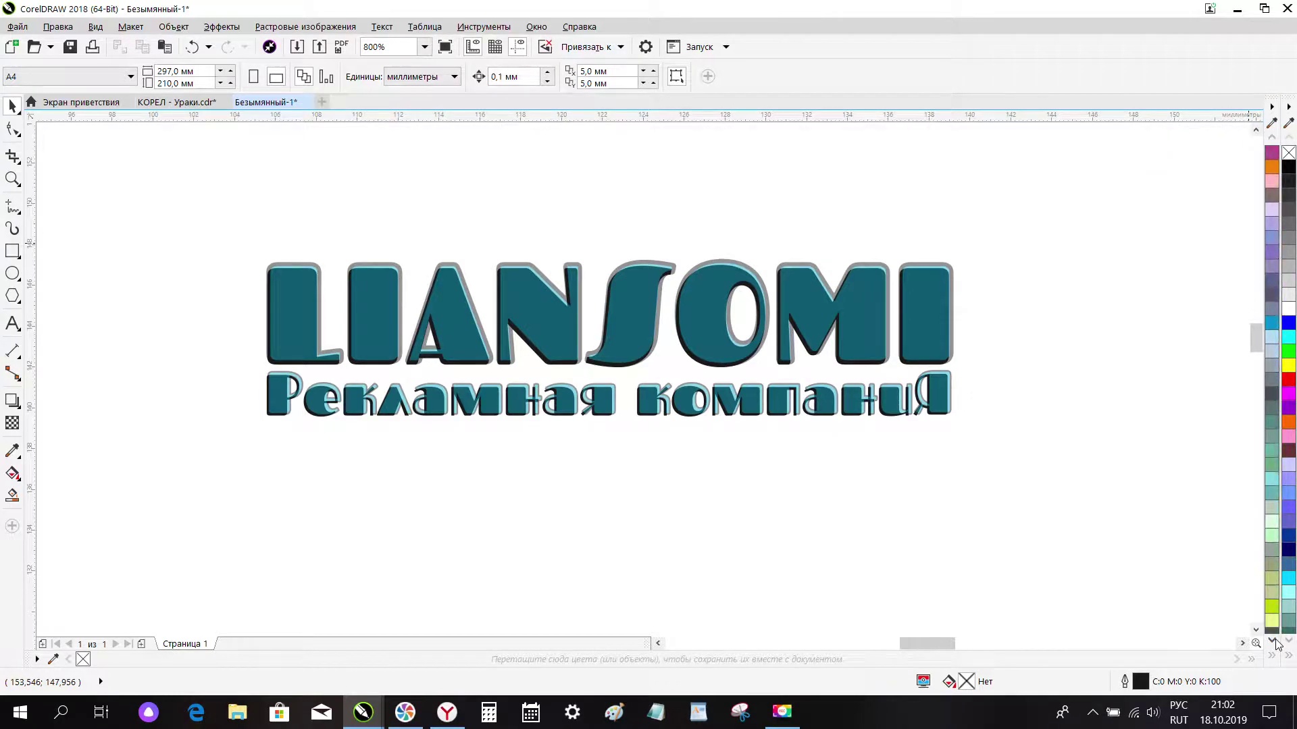
left_click(1273, 137)
left_click(1273, 137)
left_click(1273, 137)
left_click(1273, 137)
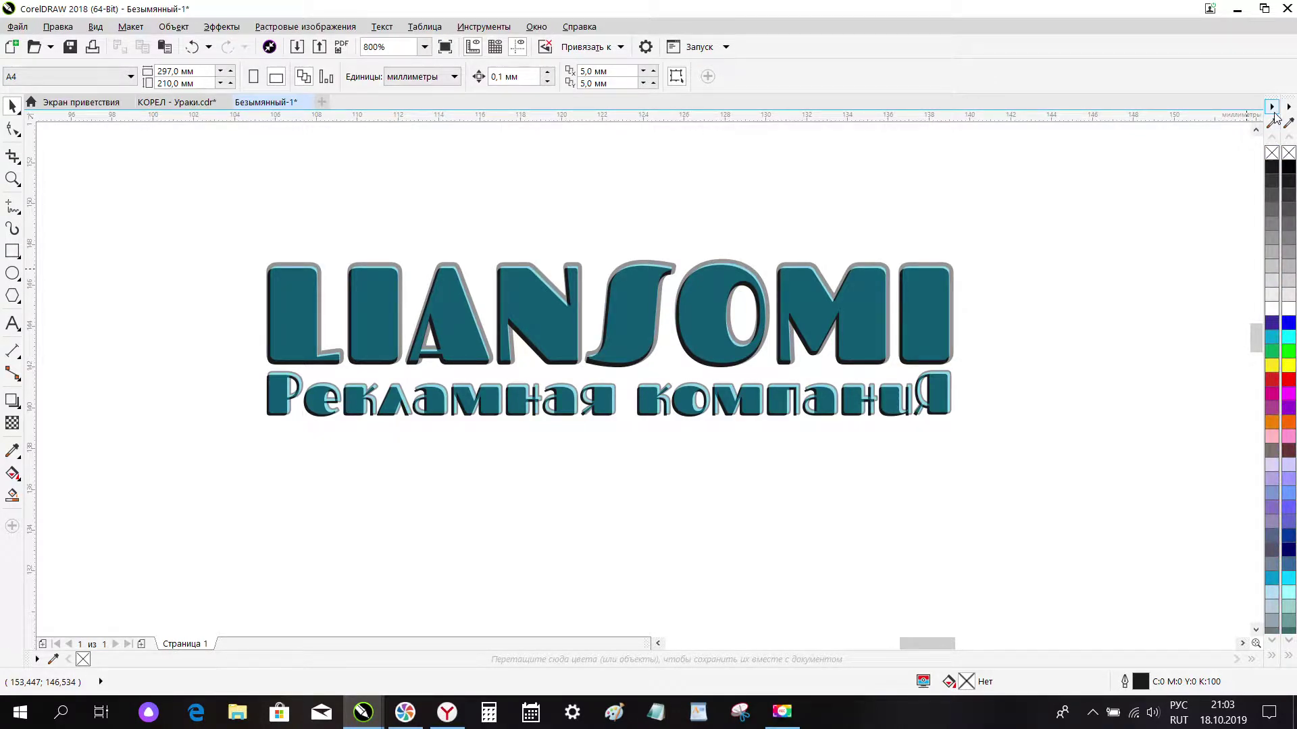
Step: Set the default CMYK palette to display in 3 rows
left_click(1273, 107)
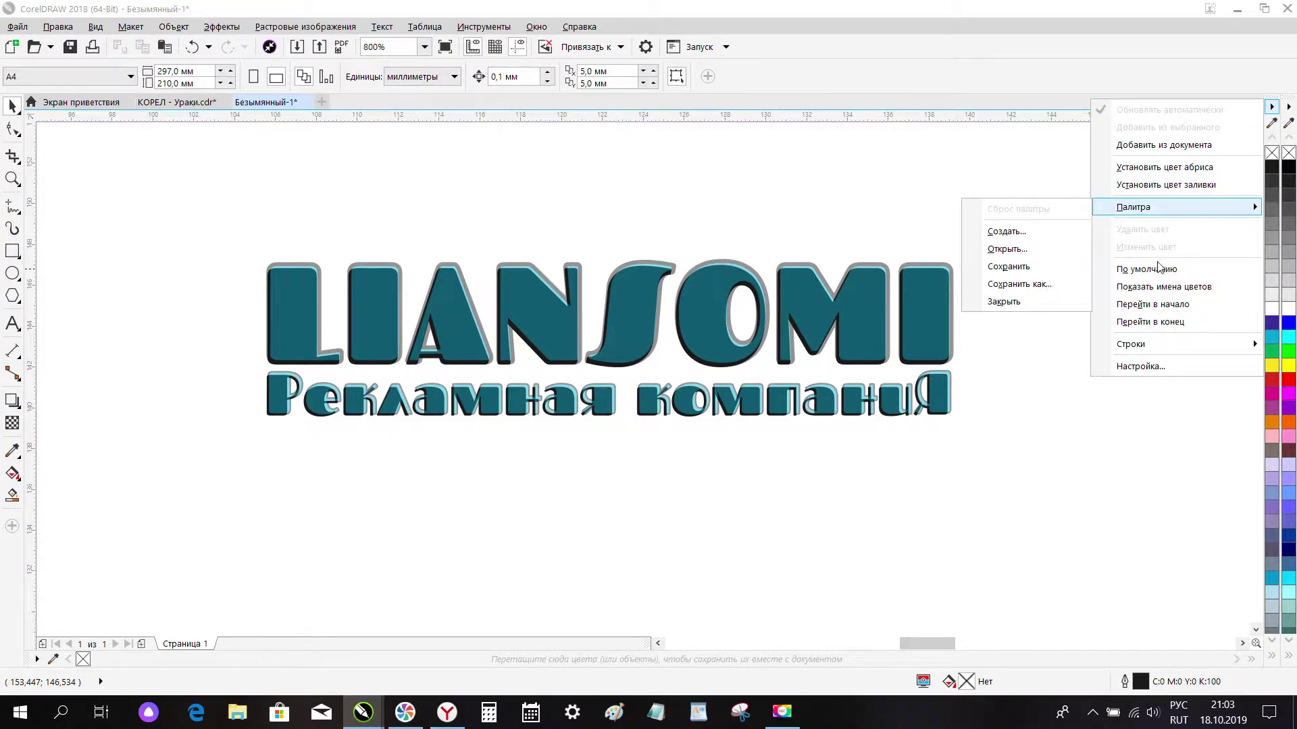
mouse_move(1142, 346)
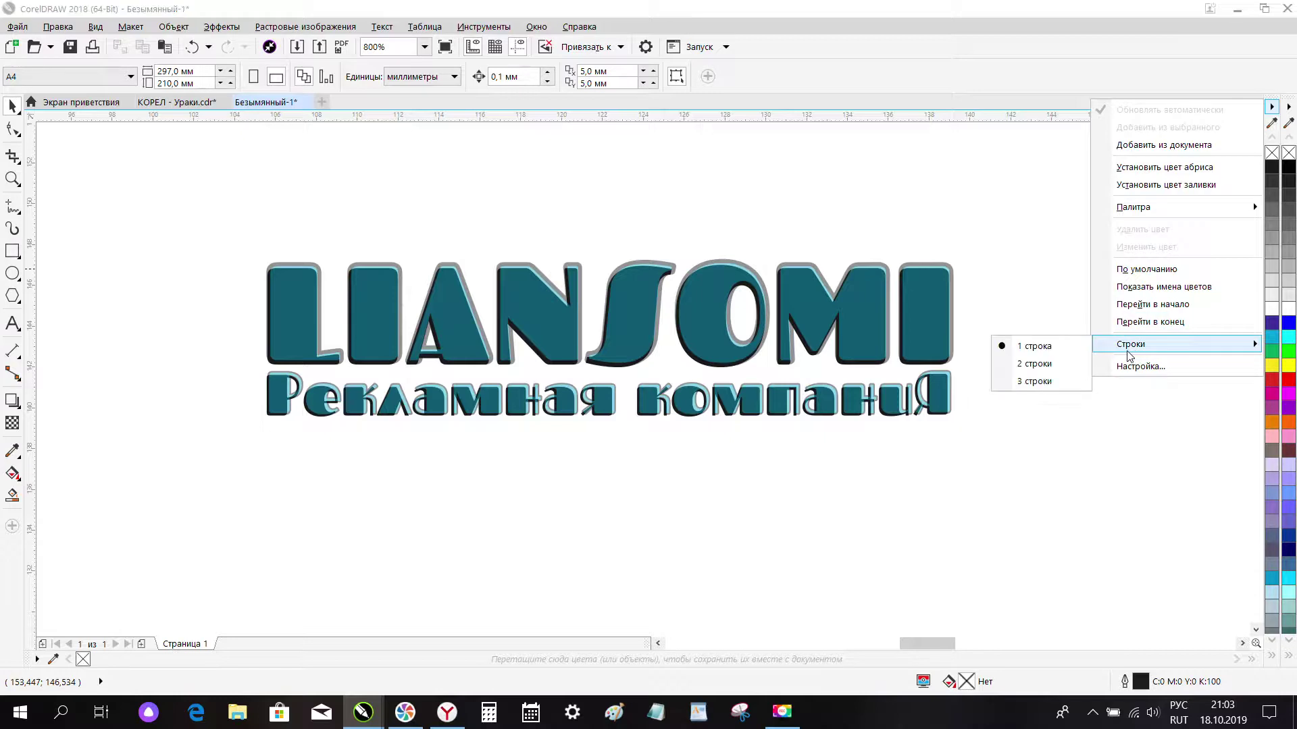
left_click(1057, 379)
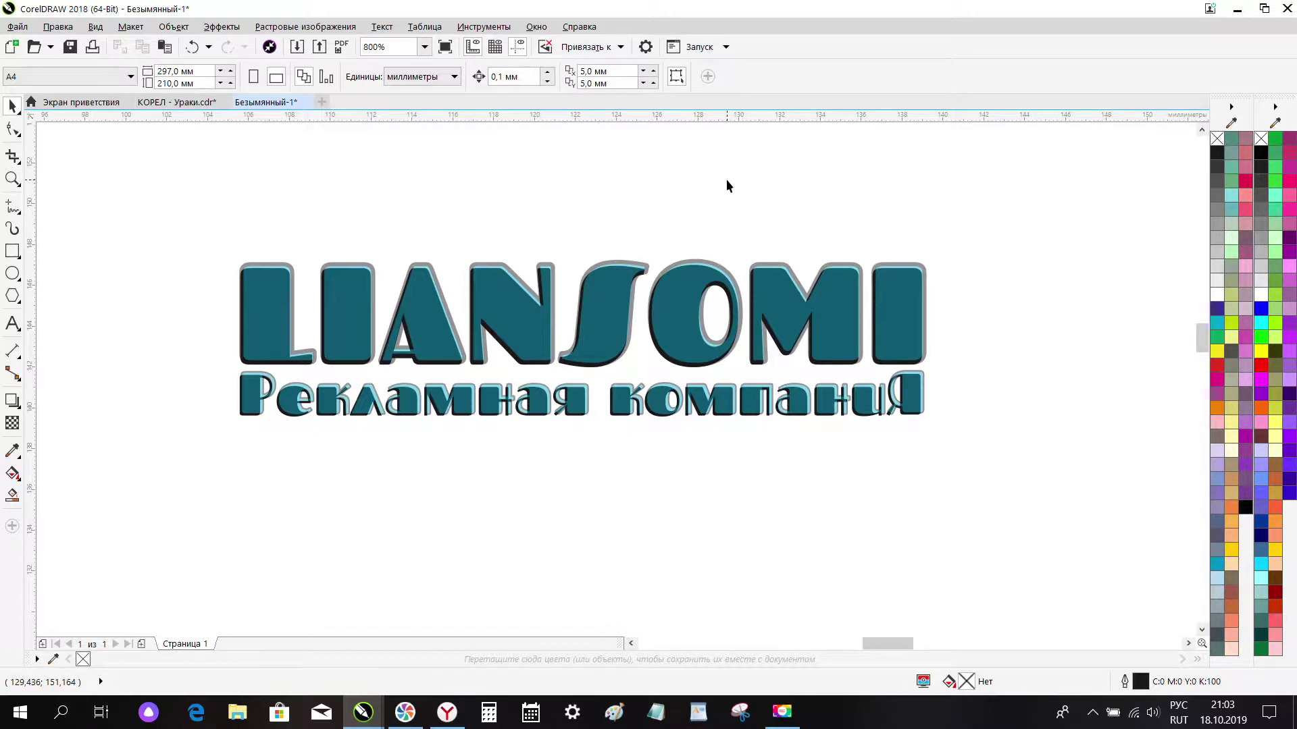
Step: Check which colour palettes are enabled for display, then leave the list without changing it
left_click(534, 27)
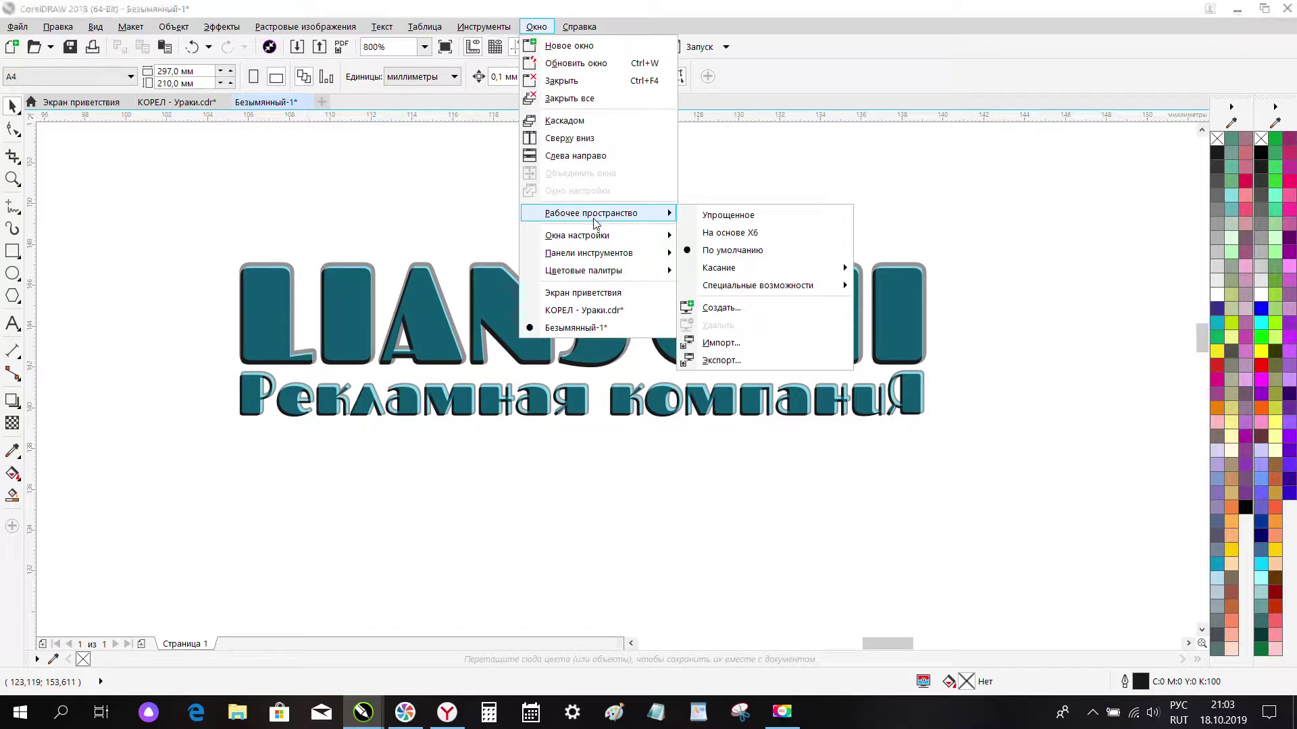
mouse_move(632, 274)
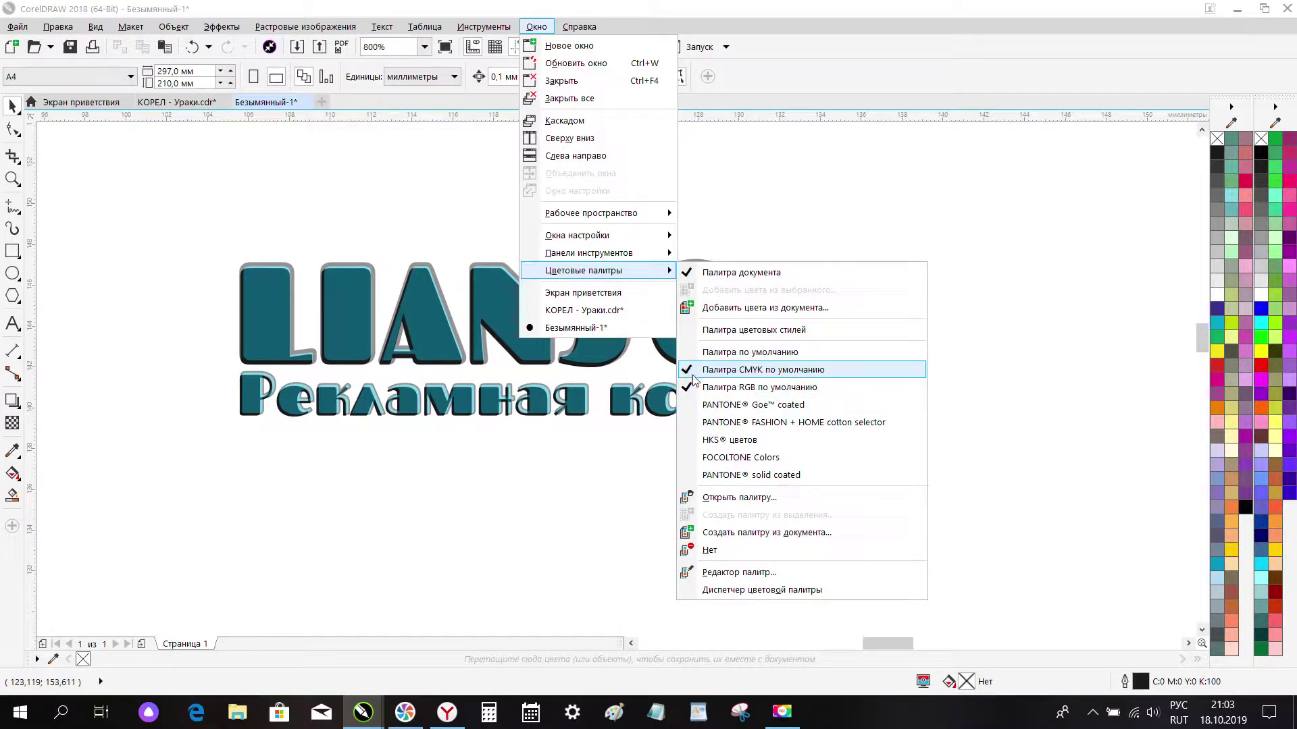
left_click(1063, 303)
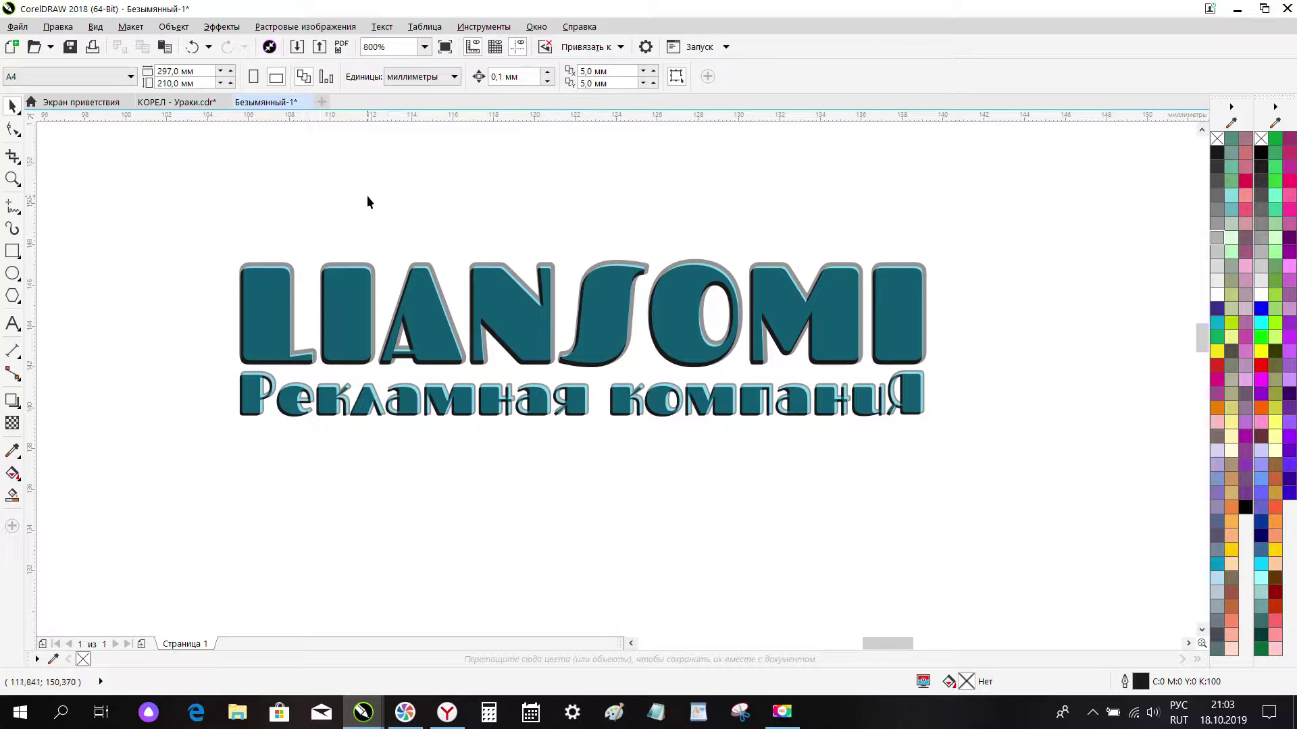
Step: Examine the edges, highlights and shadows of the LIANSOMI lettering up close
left_click_drag(200, 232, 1021, 488)
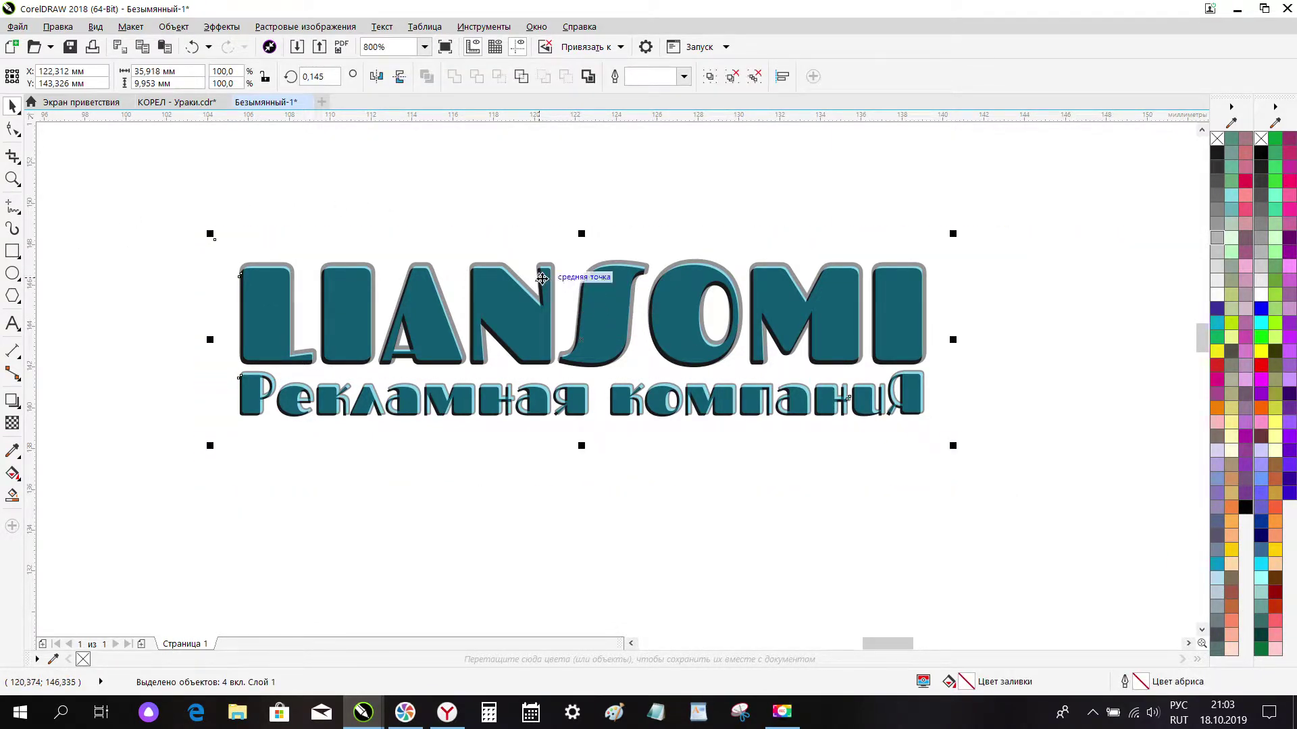
scroll(543, 278, "up", 1)
scroll(542, 278, "up", 1)
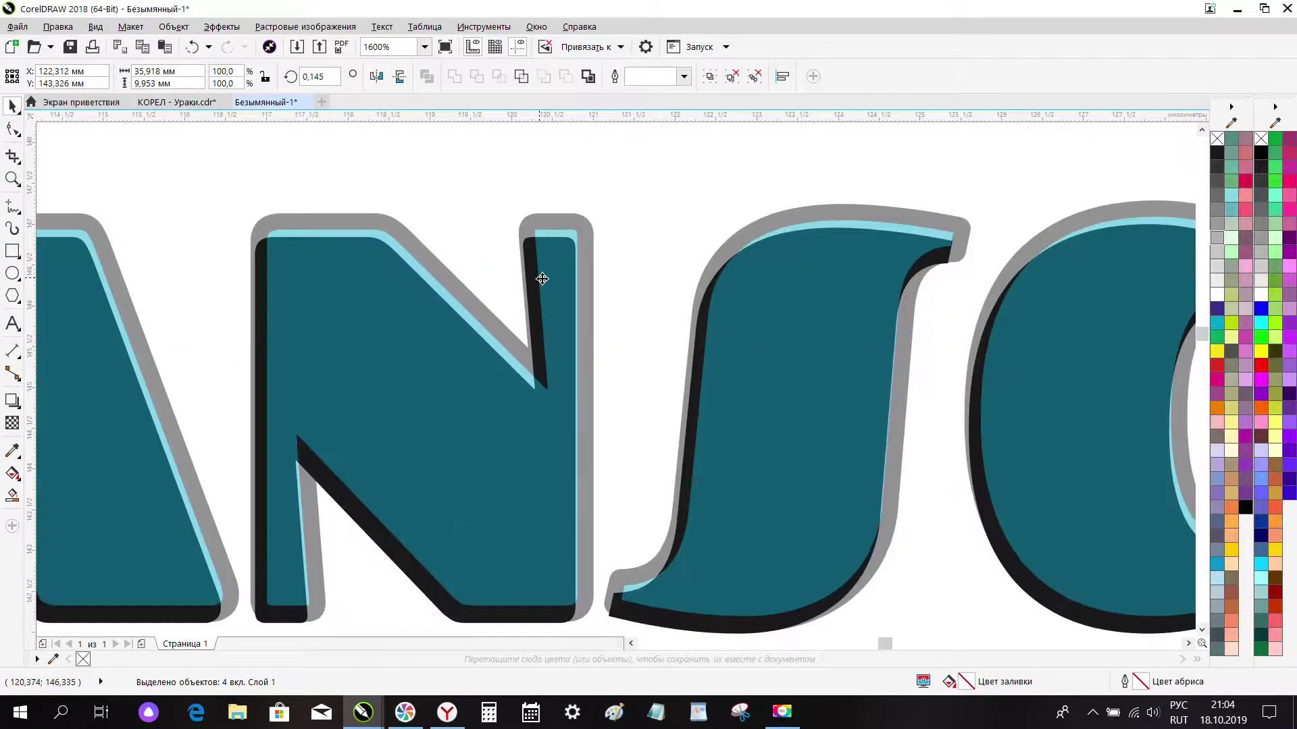
scroll(542, 278, "down", 2)
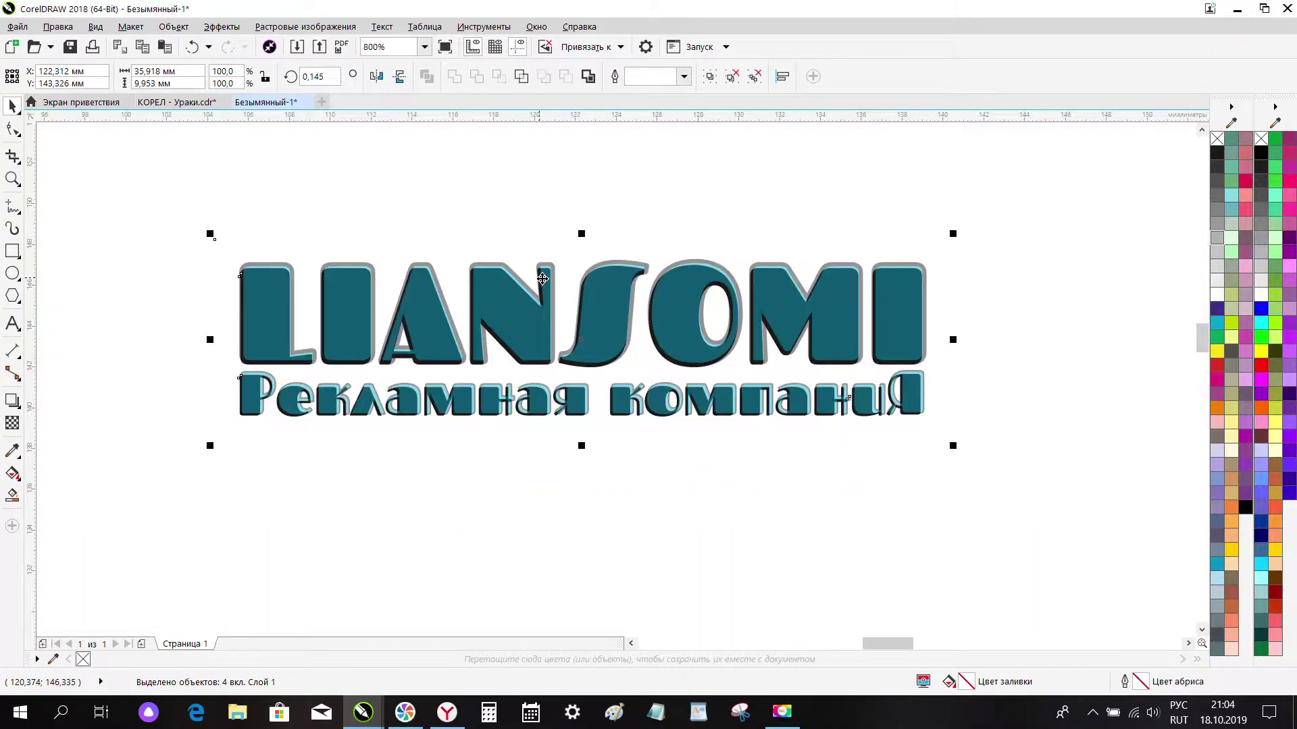
left_click(485, 204)
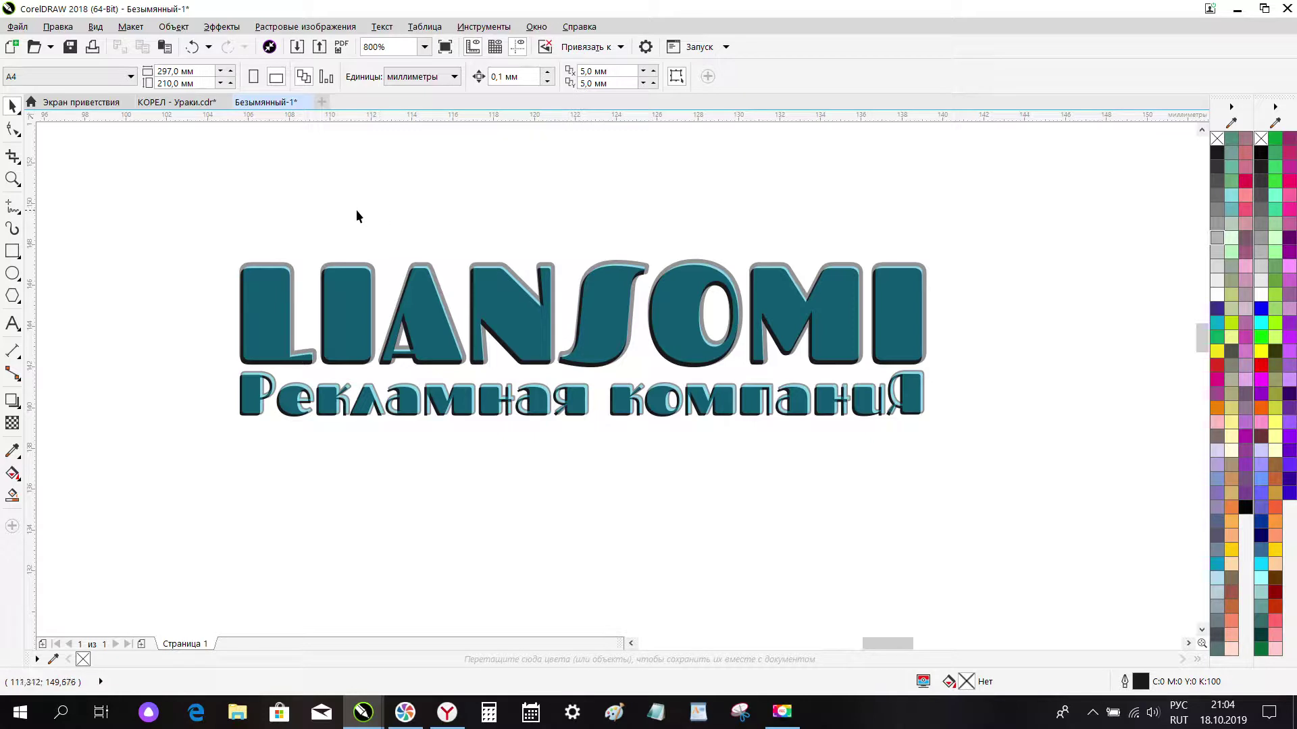
Step: Draw a rectangle about 39.8 × 10.9 mm around the logo and remove its outline
left_click(13, 251)
left_click_drag(174, 228, 987, 451)
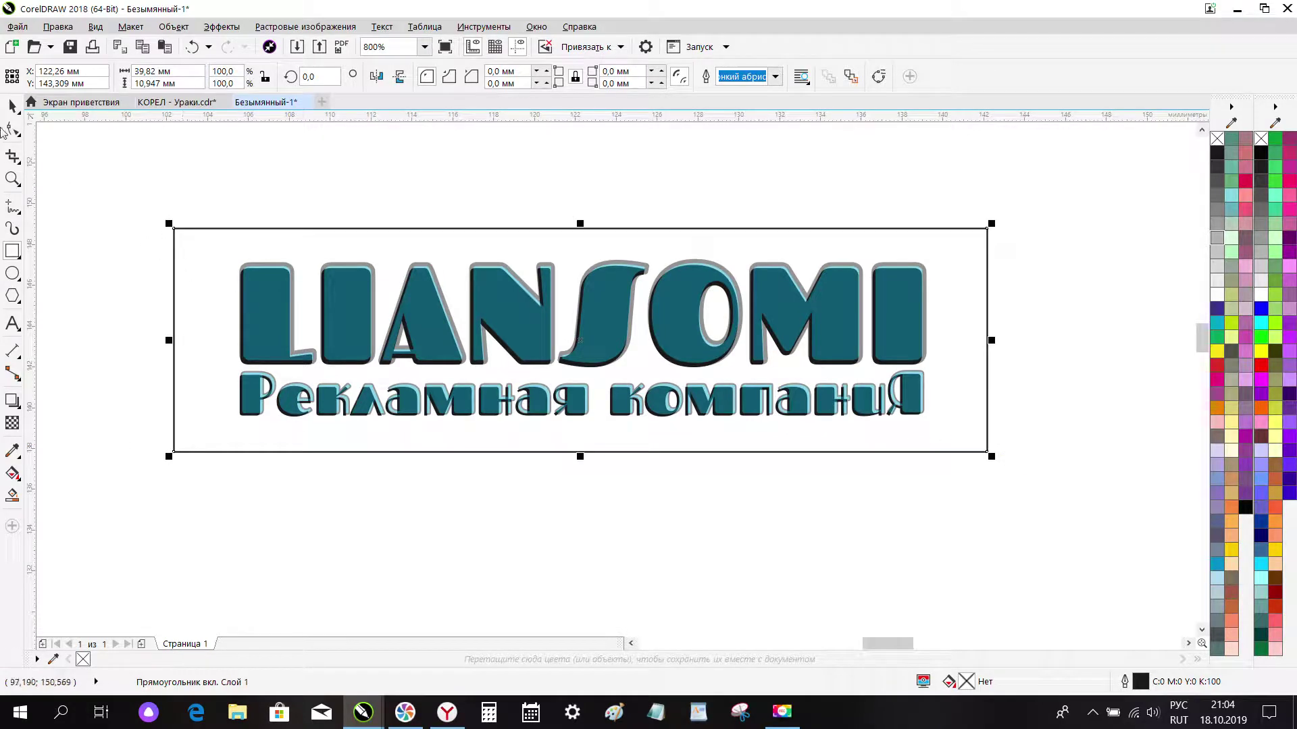
left_click(12, 106)
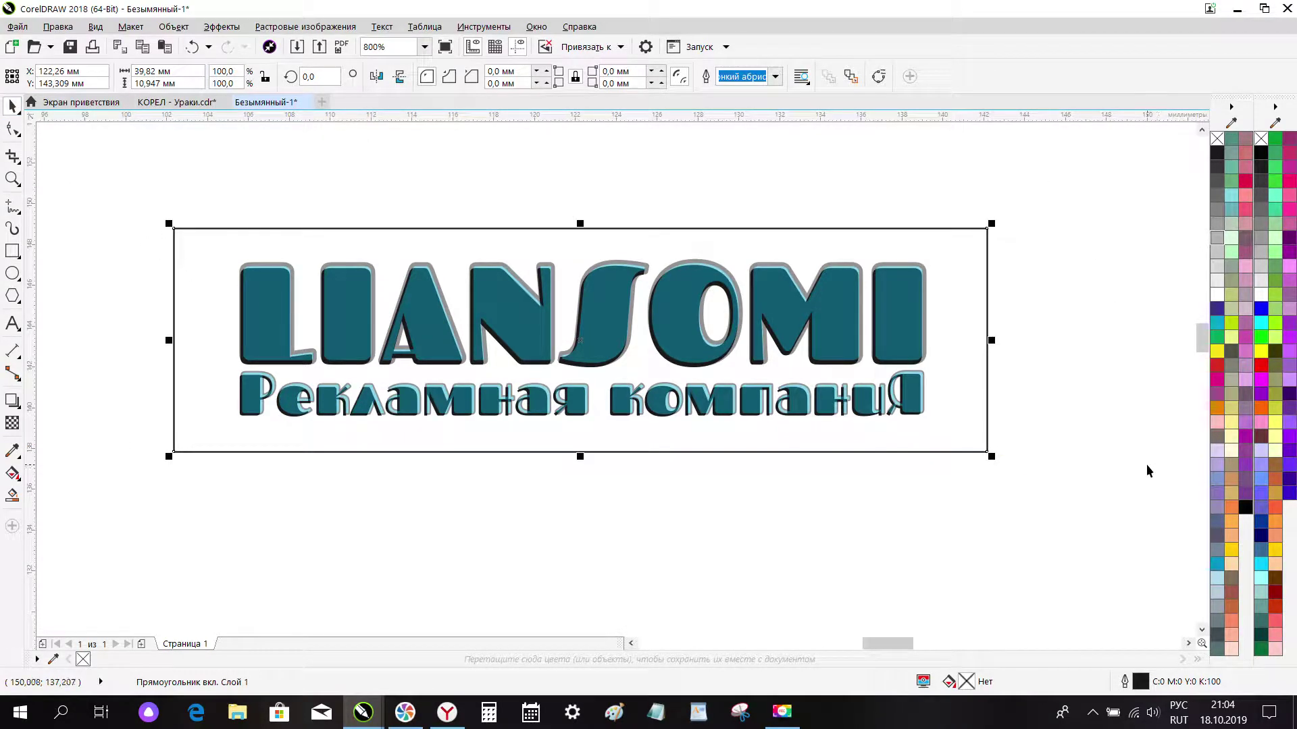
right_click(1261, 140)
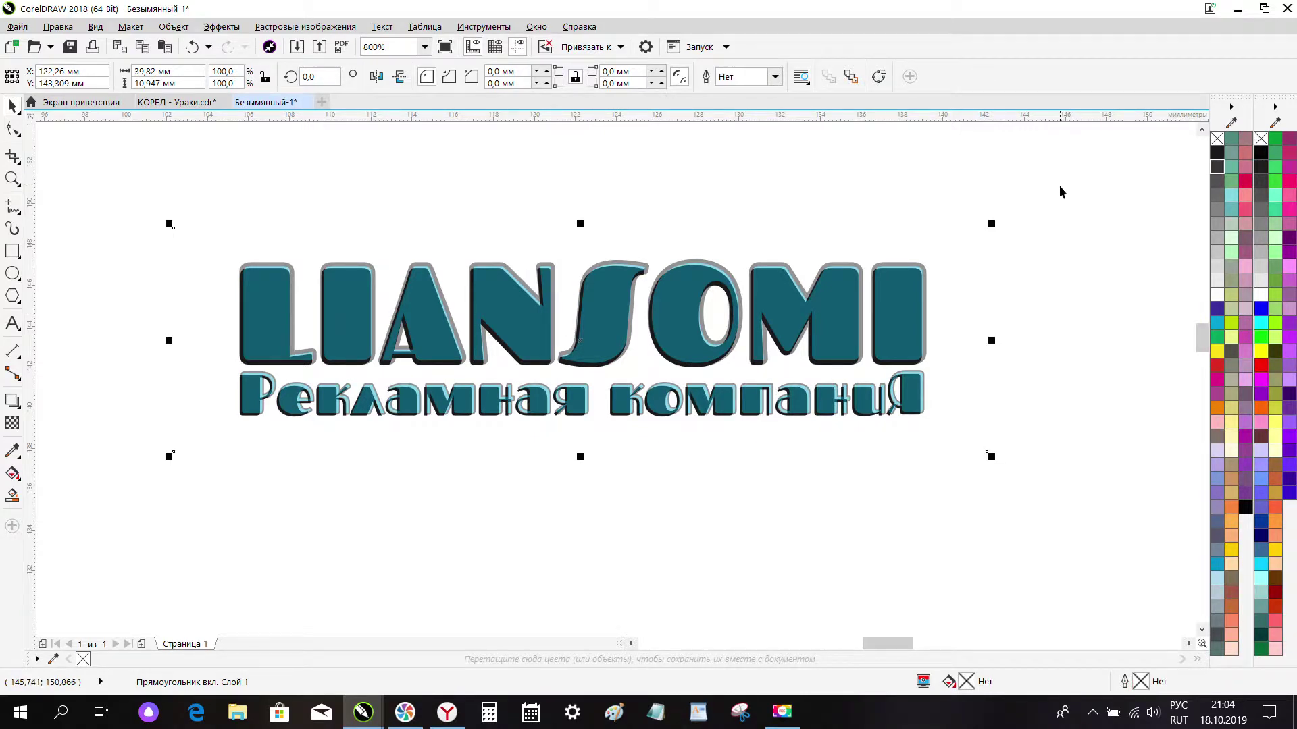
Step: Select the whole LIANSOMI logo together with its invisible bounding rectangle and start exporting the selection
left_click_drag(1067, 175, 154, 520)
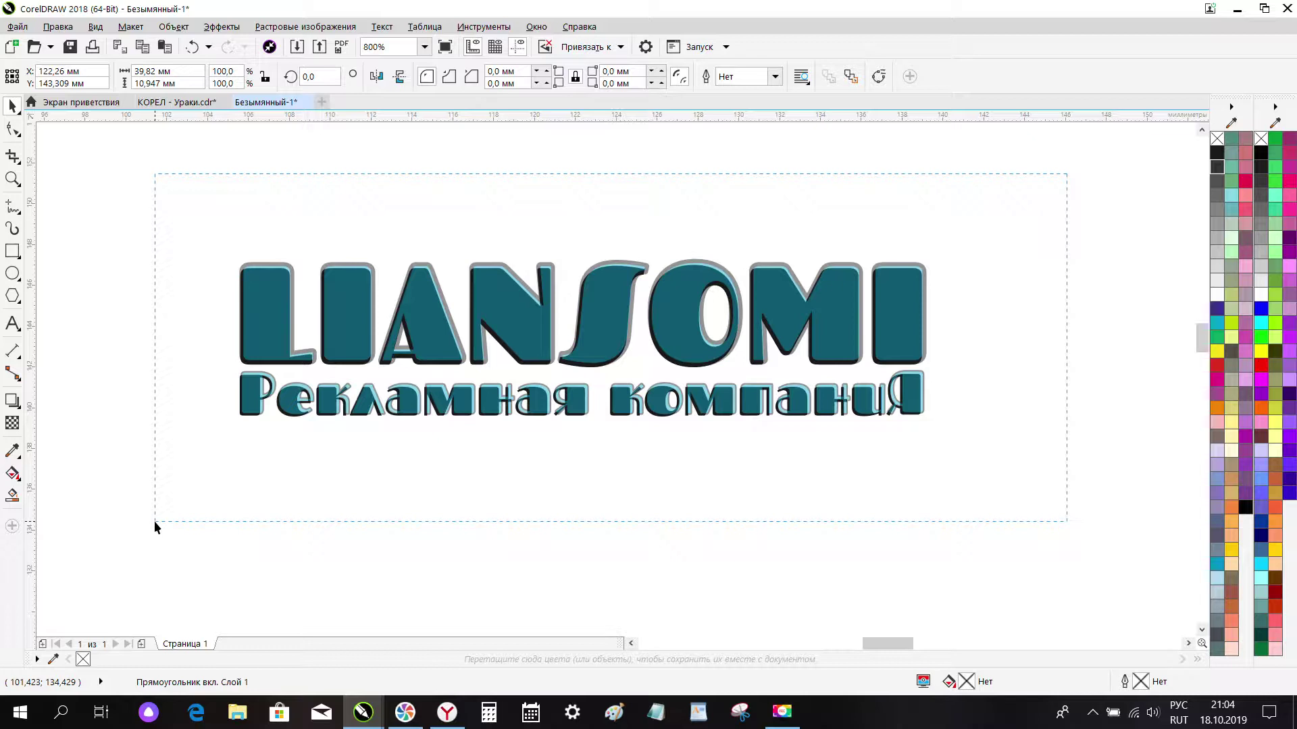
left_click_drag(154, 521, 154, 521)
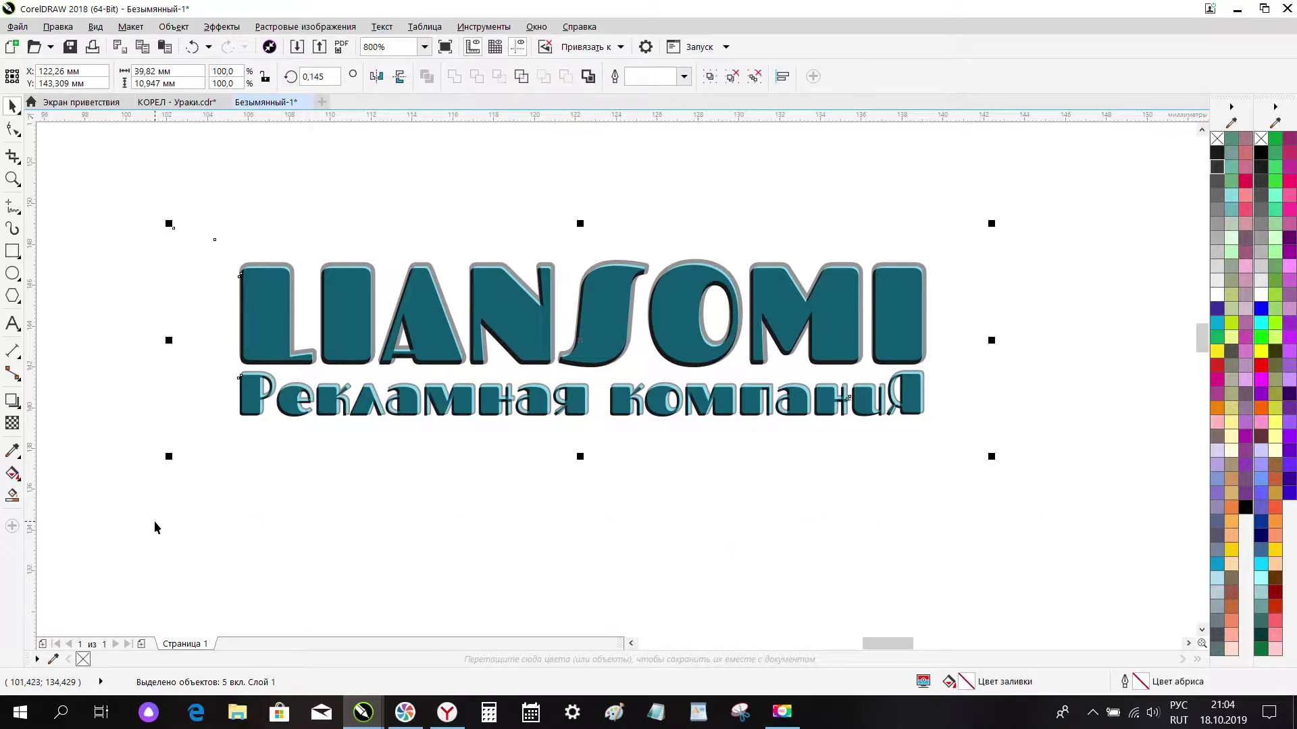
left_click(18, 27)
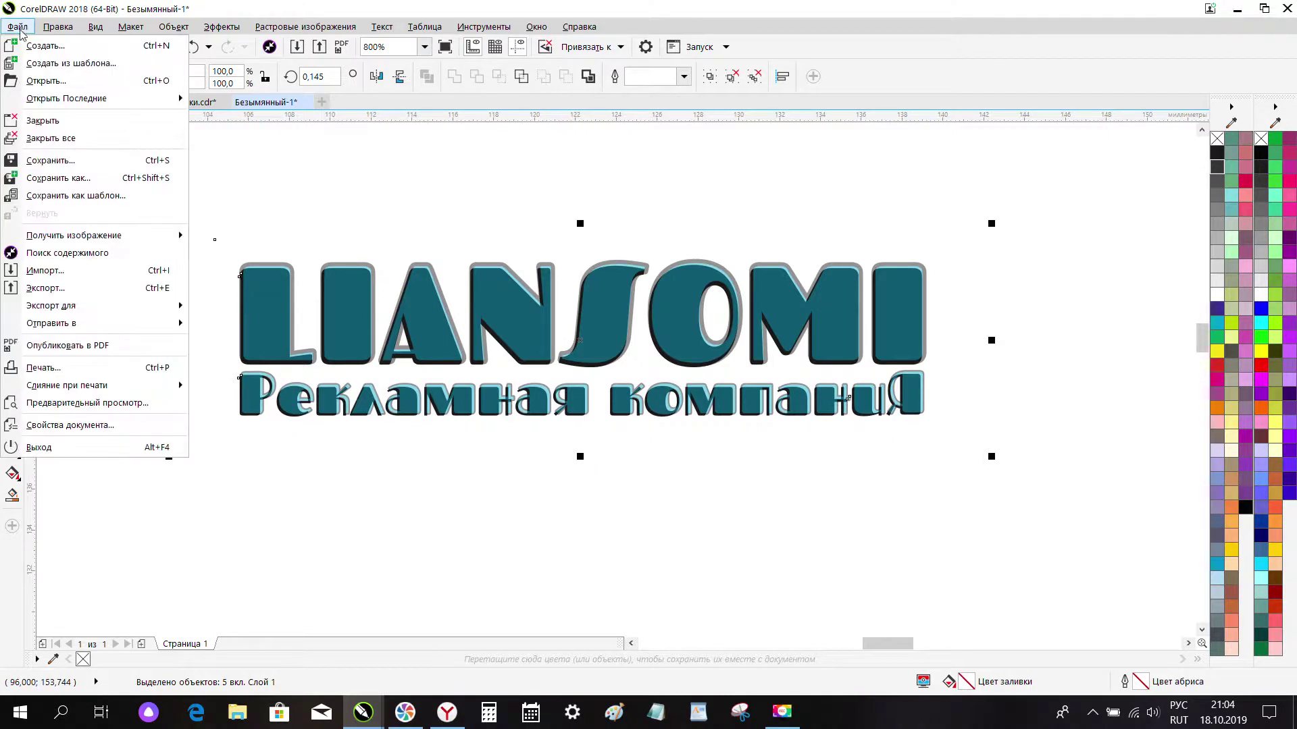
left_click(65, 288)
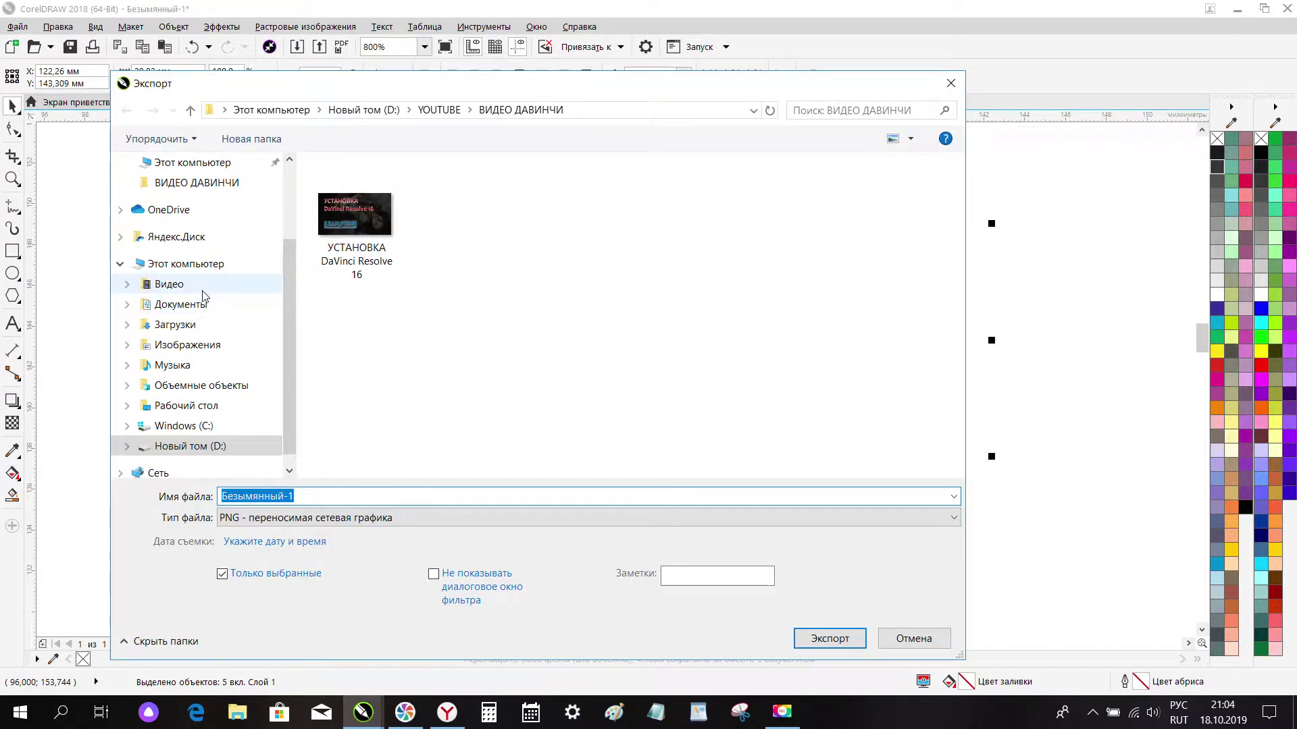
Step: Choose the folder РАБОТА\002 РАЗРАБОТКА САЙТОВ\ЯЯЯ\SRART UPP\IMG on drive D: as the export destination
left_click(174, 450)
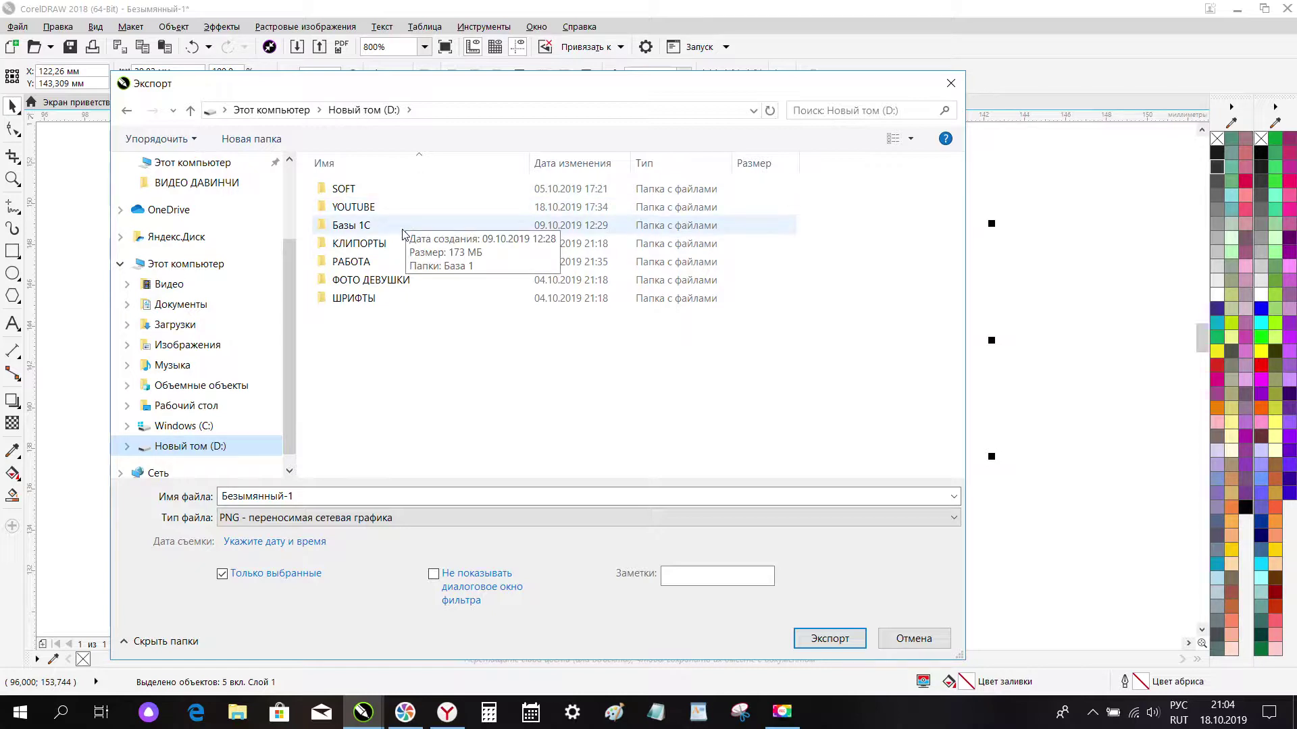
double_click(400, 262)
double_click(371, 195)
scroll(424, 290, "down", 10)
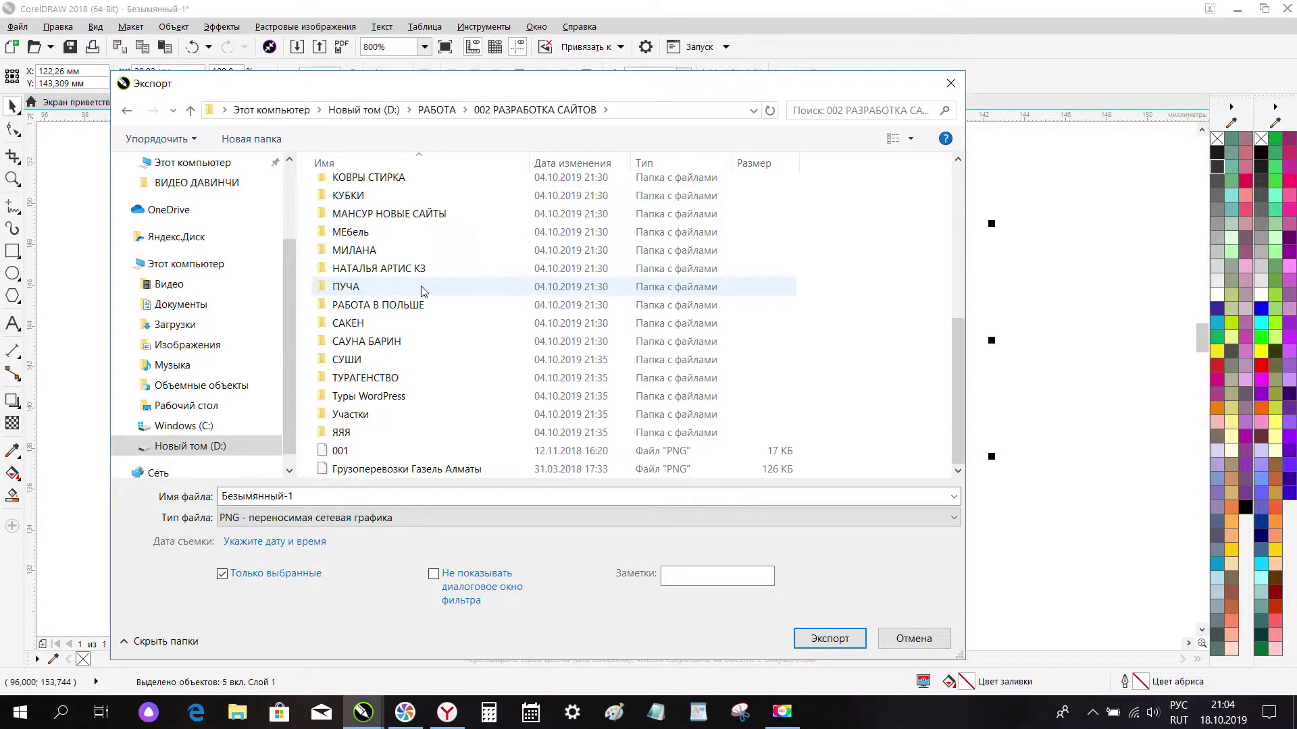
double_click(348, 432)
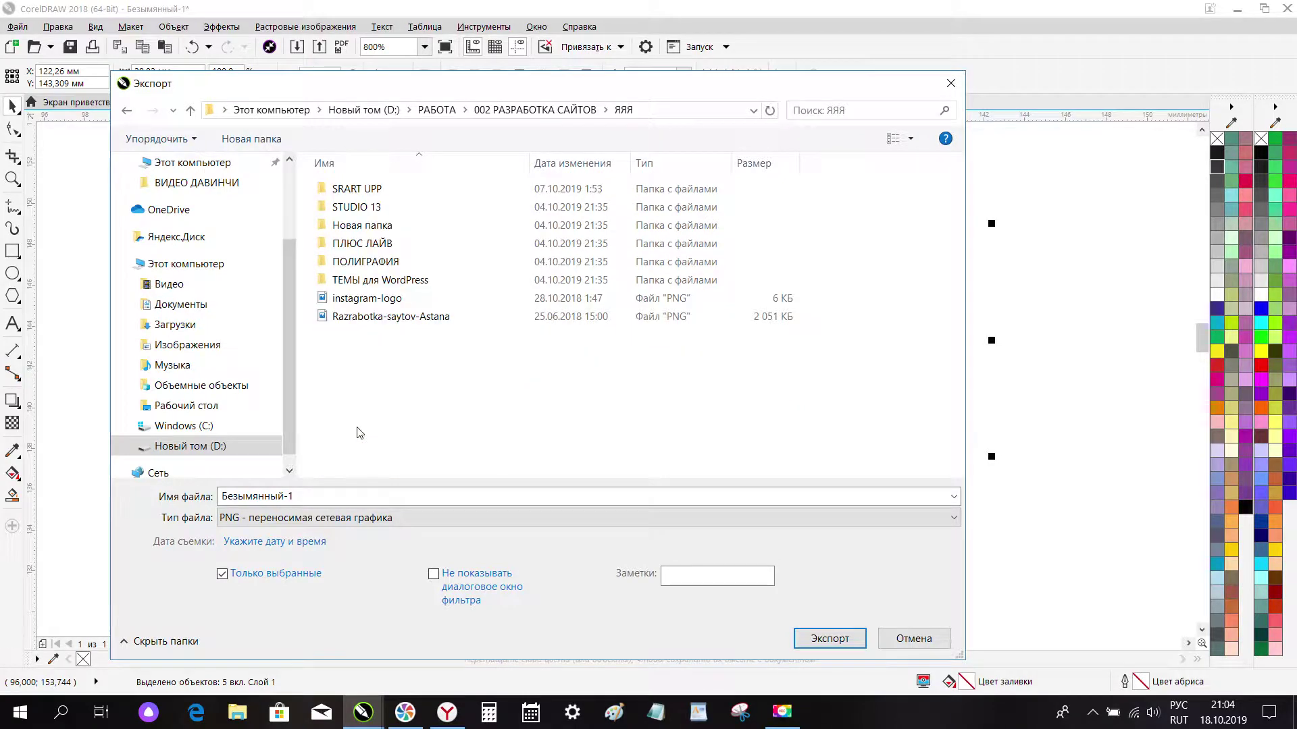
double_click(372, 194)
double_click(370, 194)
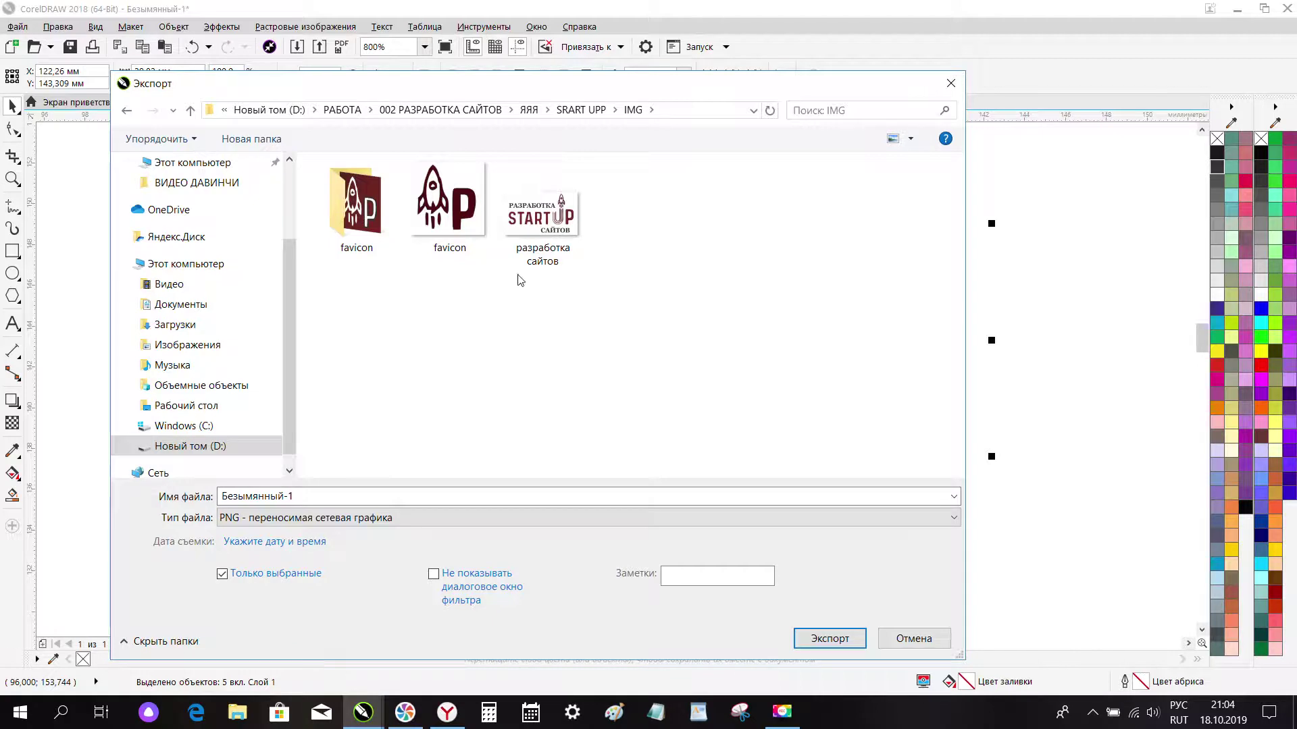
Step: Name the file "разработка сайтов астана" and export it as an RGB (24 бит) PNG with transparency
left_click(555, 234)
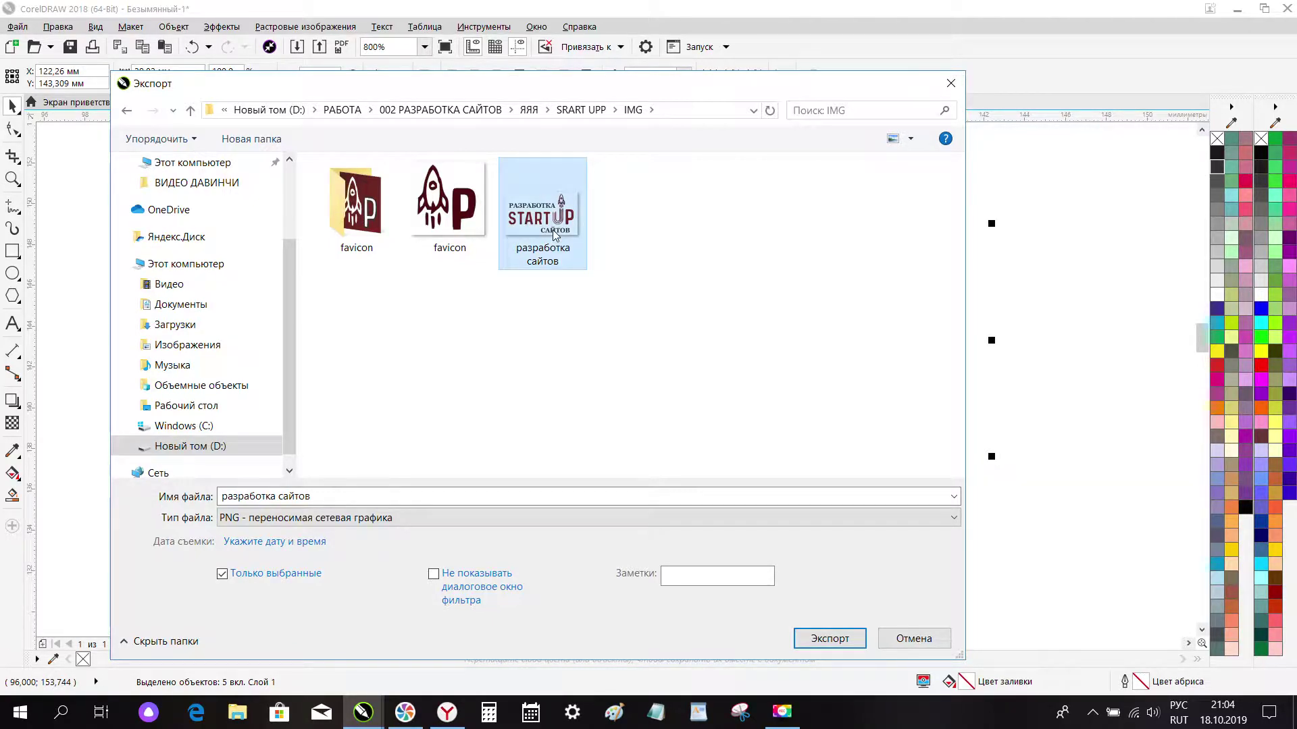
left_click(369, 499)
left_click(370, 498)
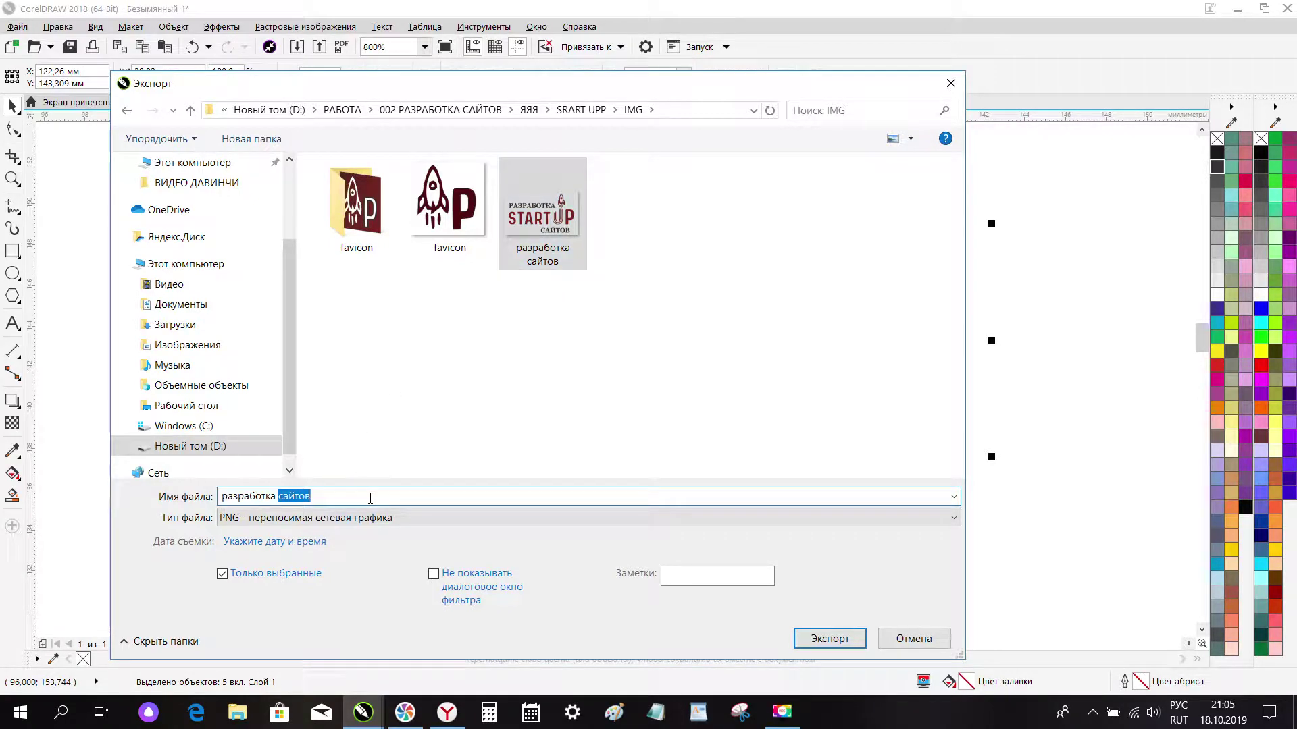
type("астана")
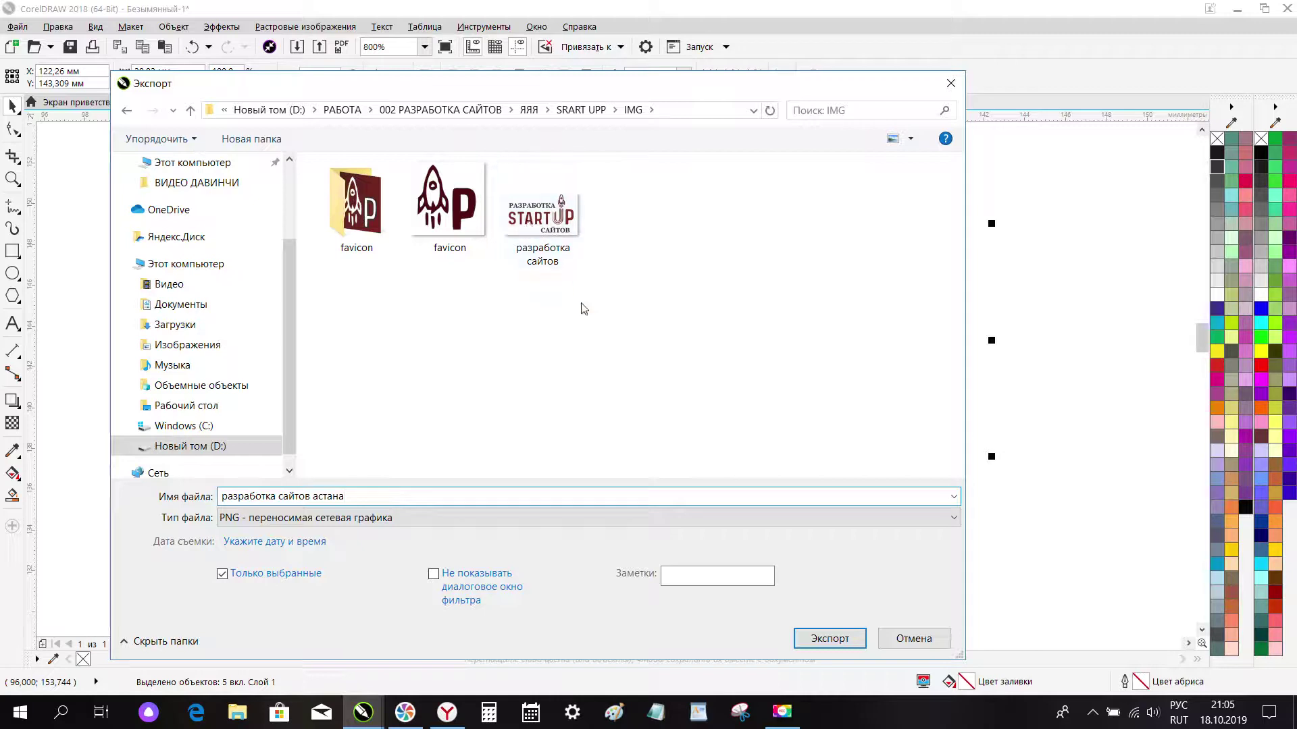
left_click(833, 641)
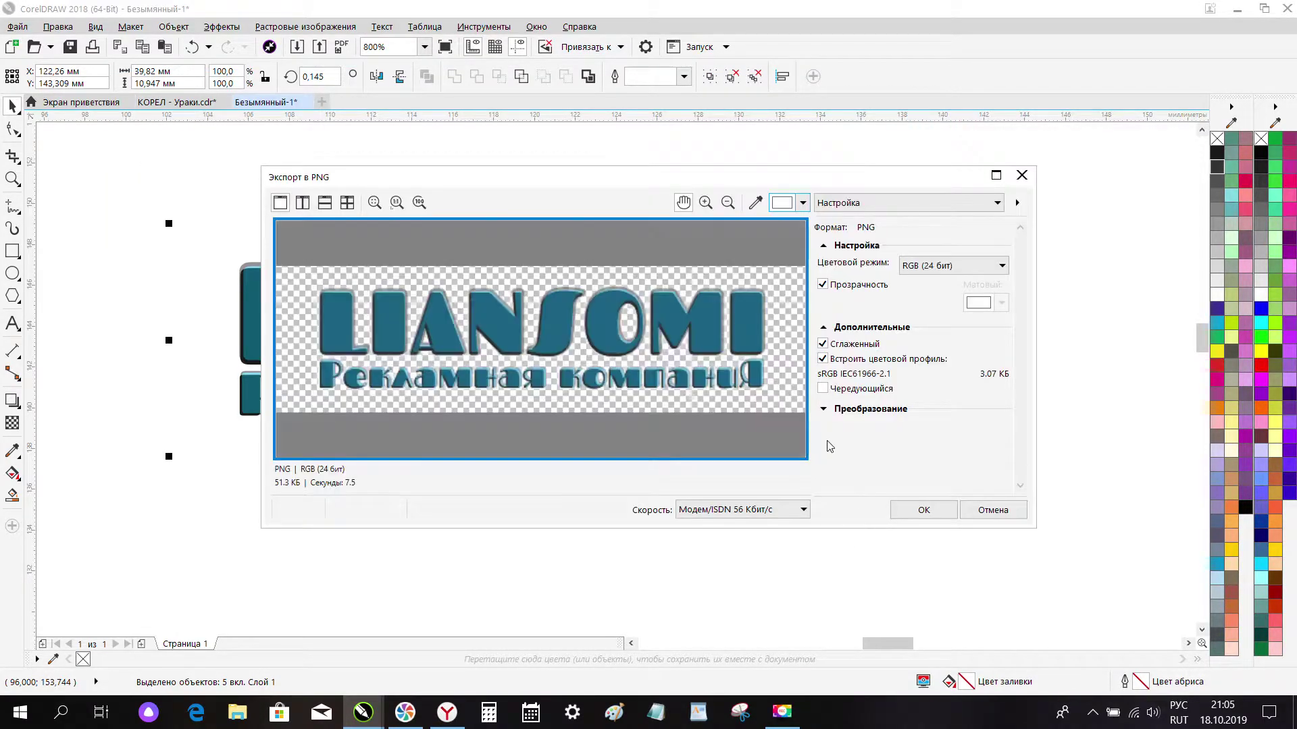
left_click(915, 512)
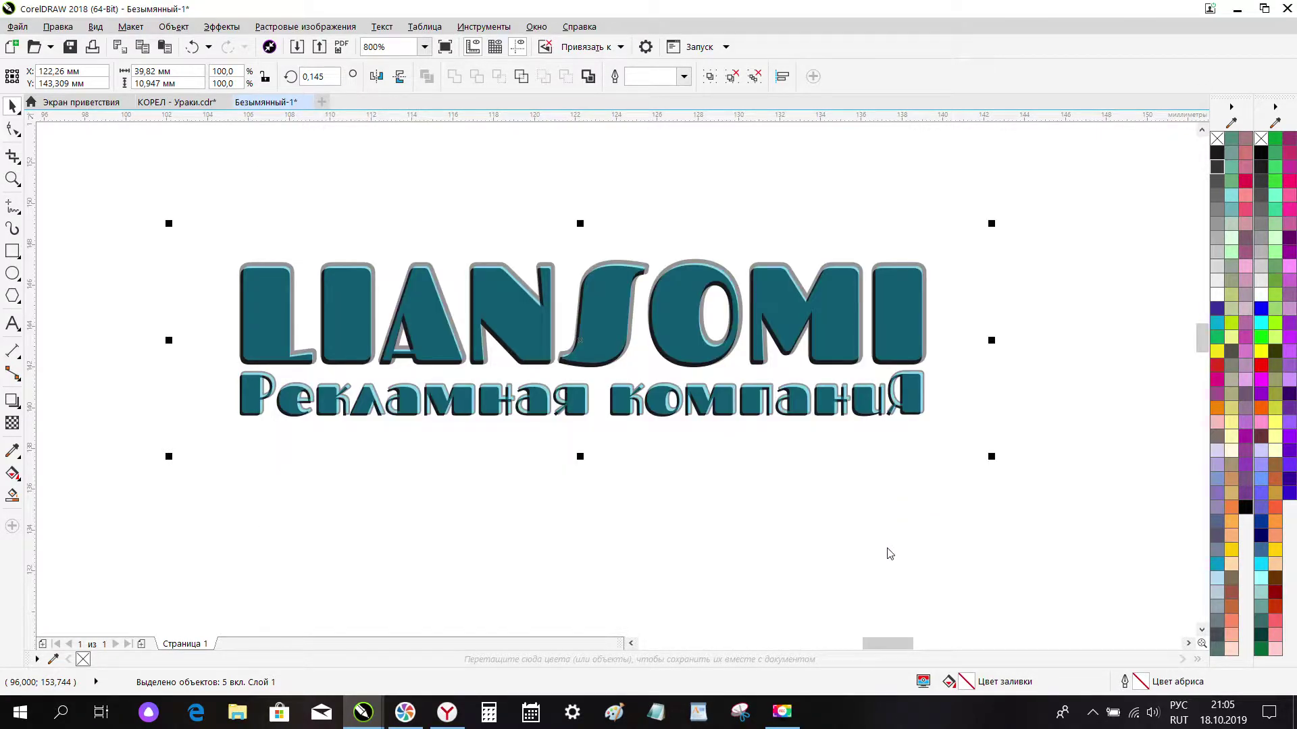
Step: Select the invisible rectangle around the logo and give it a black outline
left_click(1088, 475)
scroll(743, 420, "down", 2)
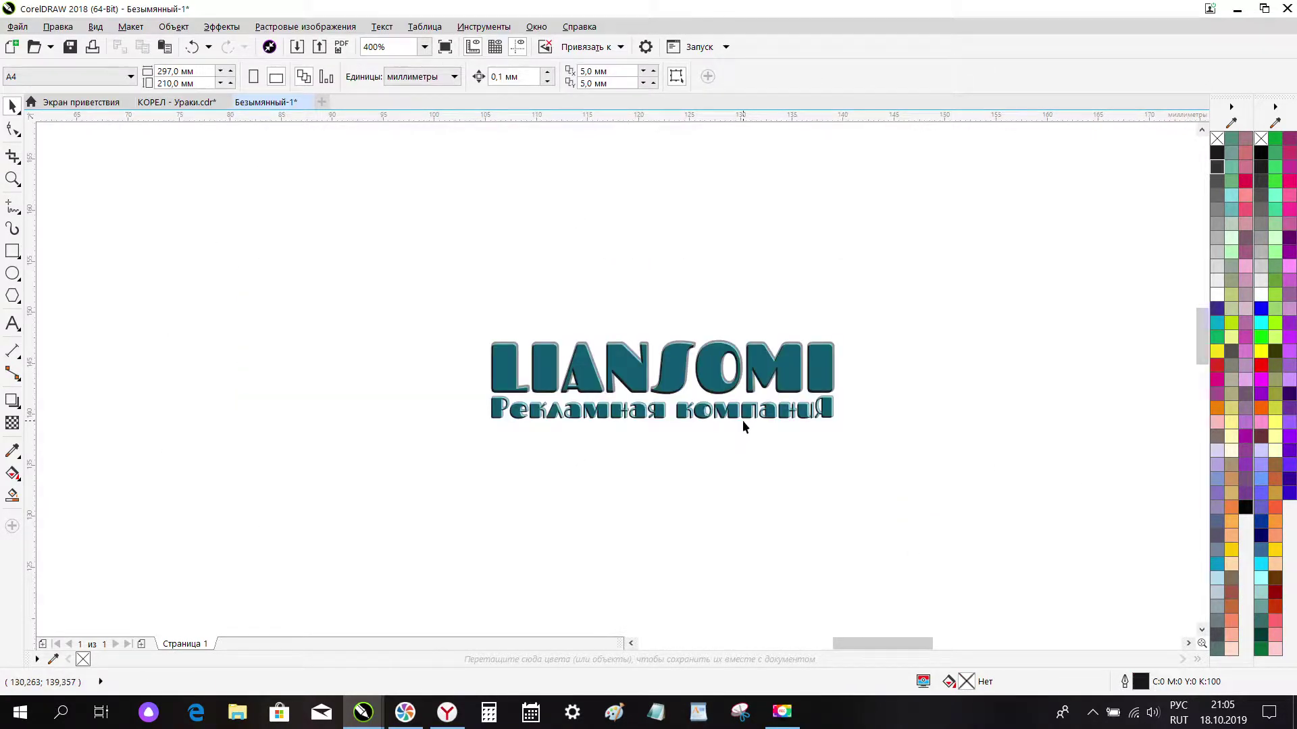
left_click(549, 373)
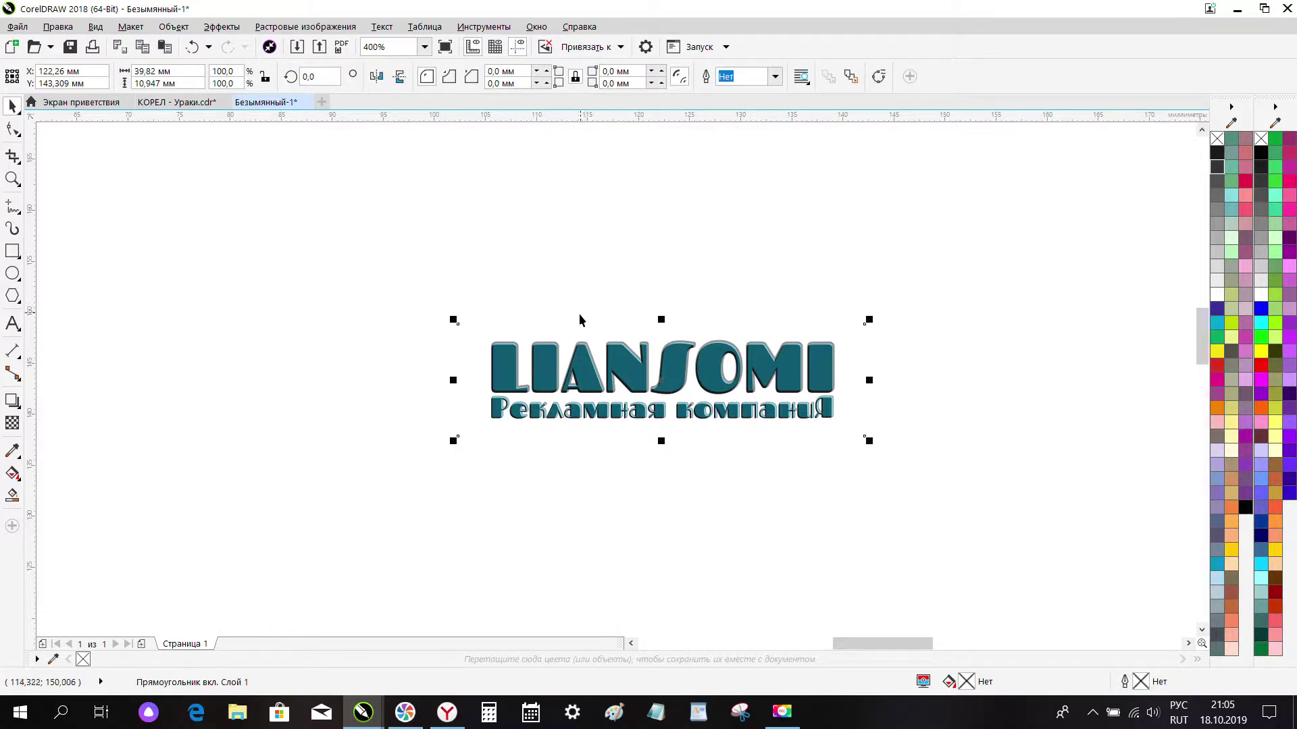
right_click(1262, 154)
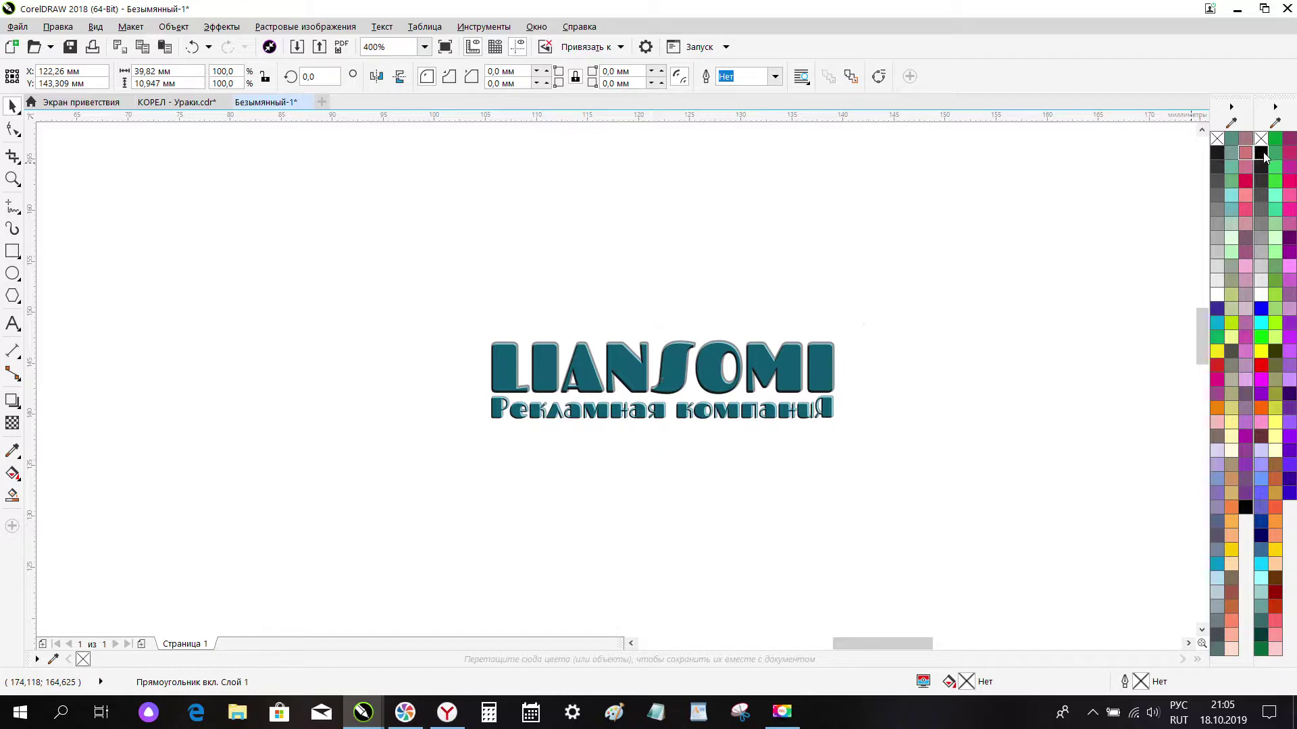
Step: Move the dark lettering with its shadow above the light-blue lettering and break the shadow group apart
left_click(912, 309)
left_click_drag(735, 330, 775, 204)
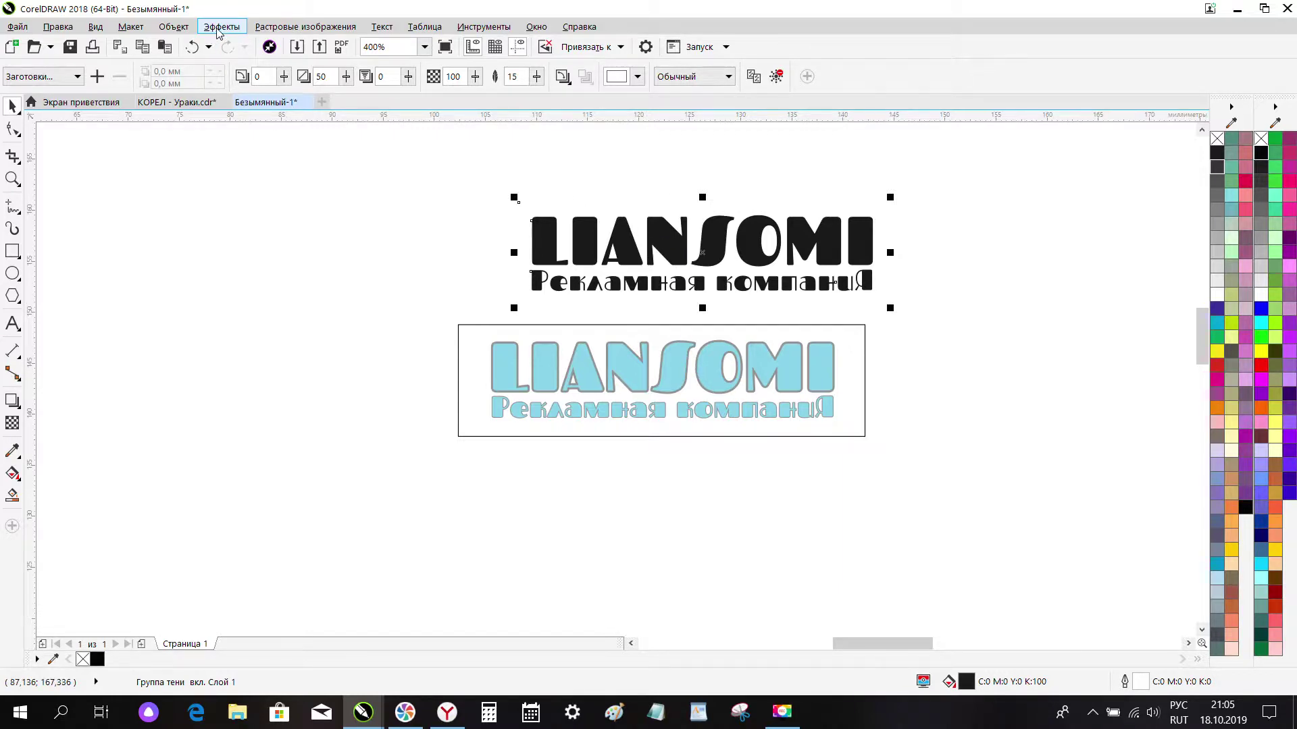
left_click(181, 28)
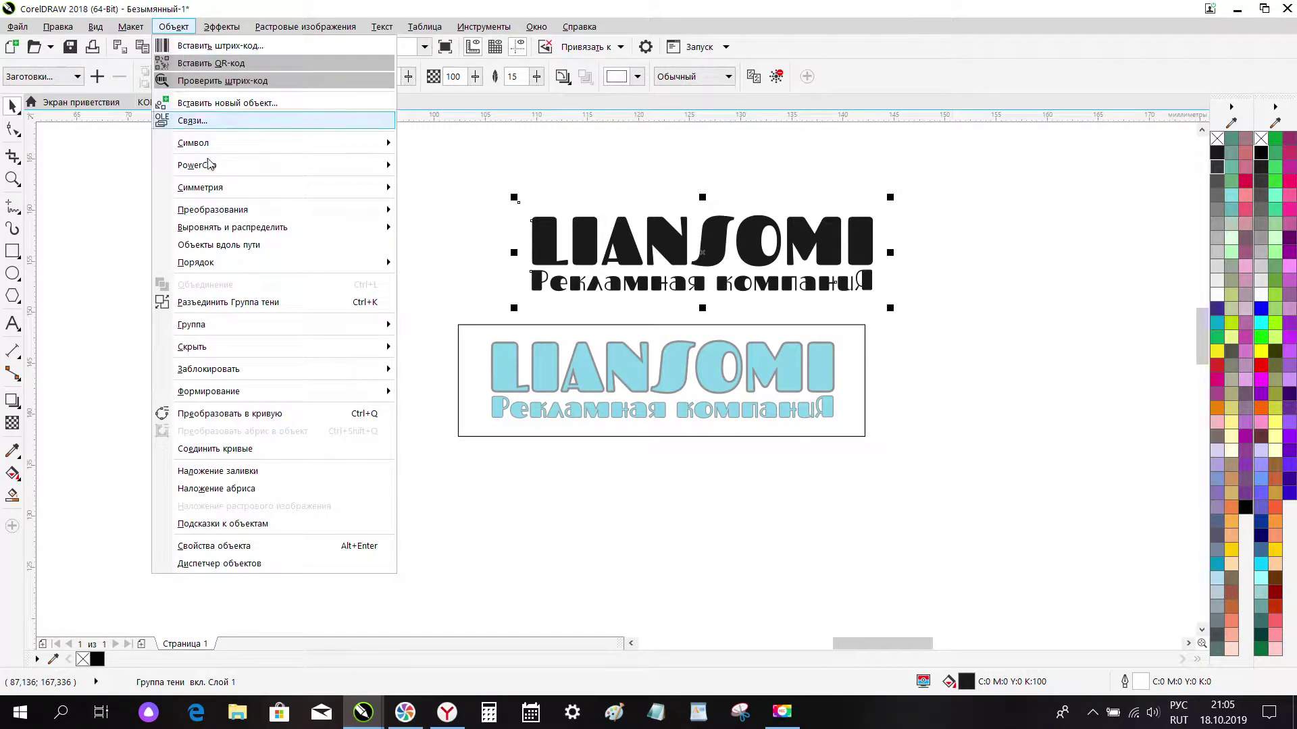
left_click(224, 302)
Step: Pull the separated shadow away from the dark lettering and clear the selection
left_click(473, 223)
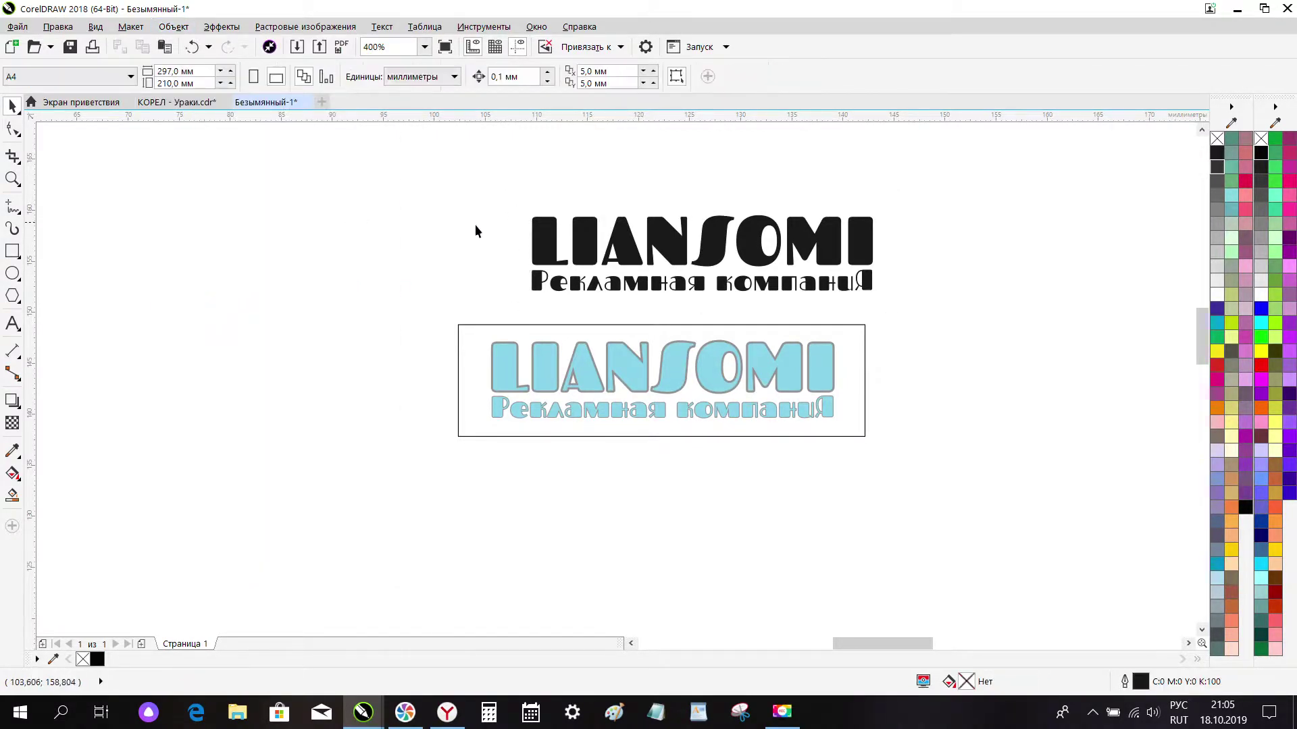
left_click(521, 233)
left_click_drag(524, 232, 431, 223)
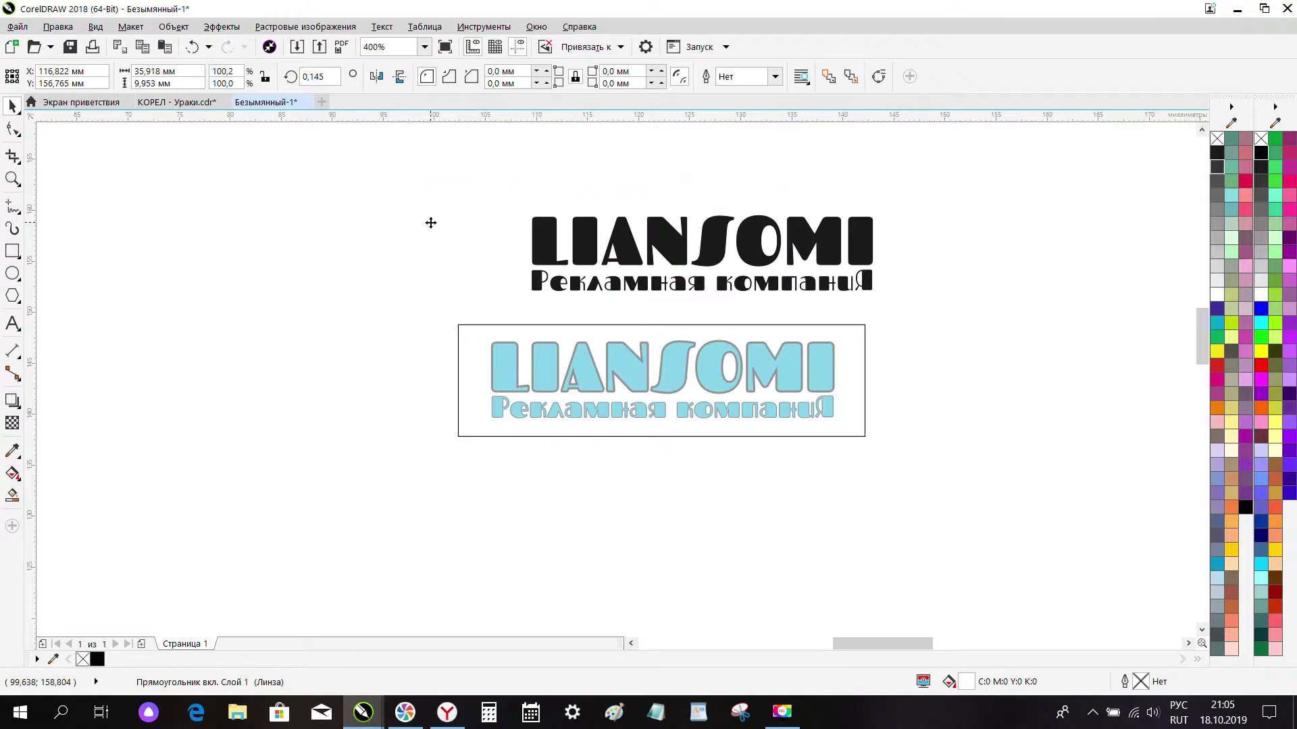
key("Escape")
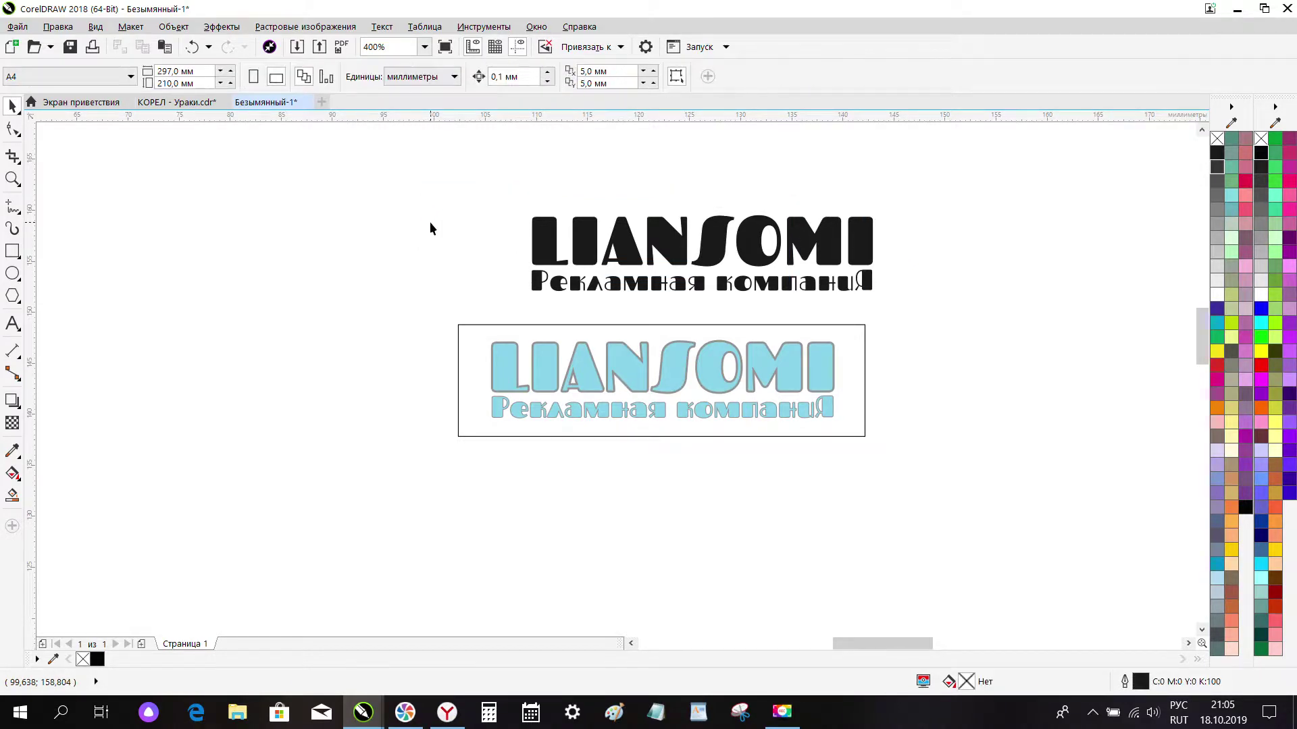
Step: Delete the outlined rectangle around the light-blue logo and move the blue LIANSOMI word up away from its tagline
left_click_drag(496, 363, 458, 315)
key("Delete")
left_click_drag(497, 362, 474, 326)
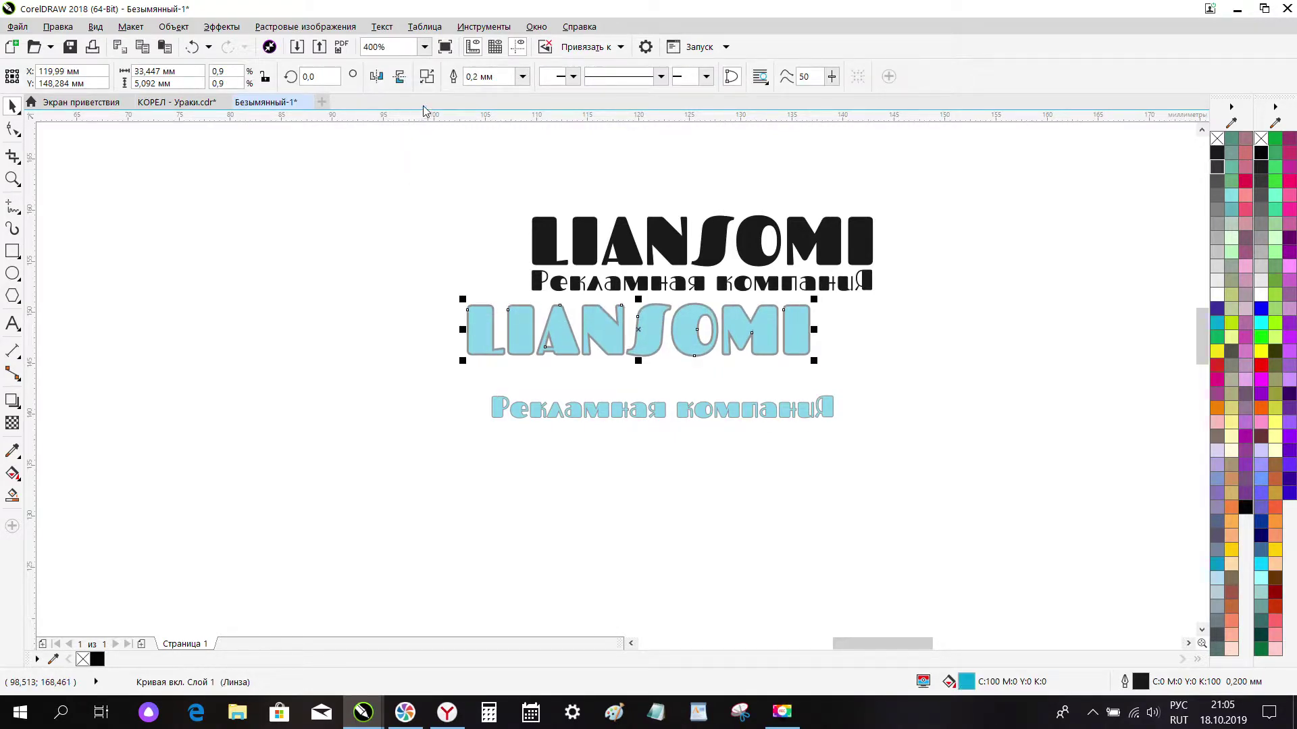
Step: Break the blue LIANSOMI curve apart and delete the blue tagline and every blue letter except the first L and I
key("ctrl+k")
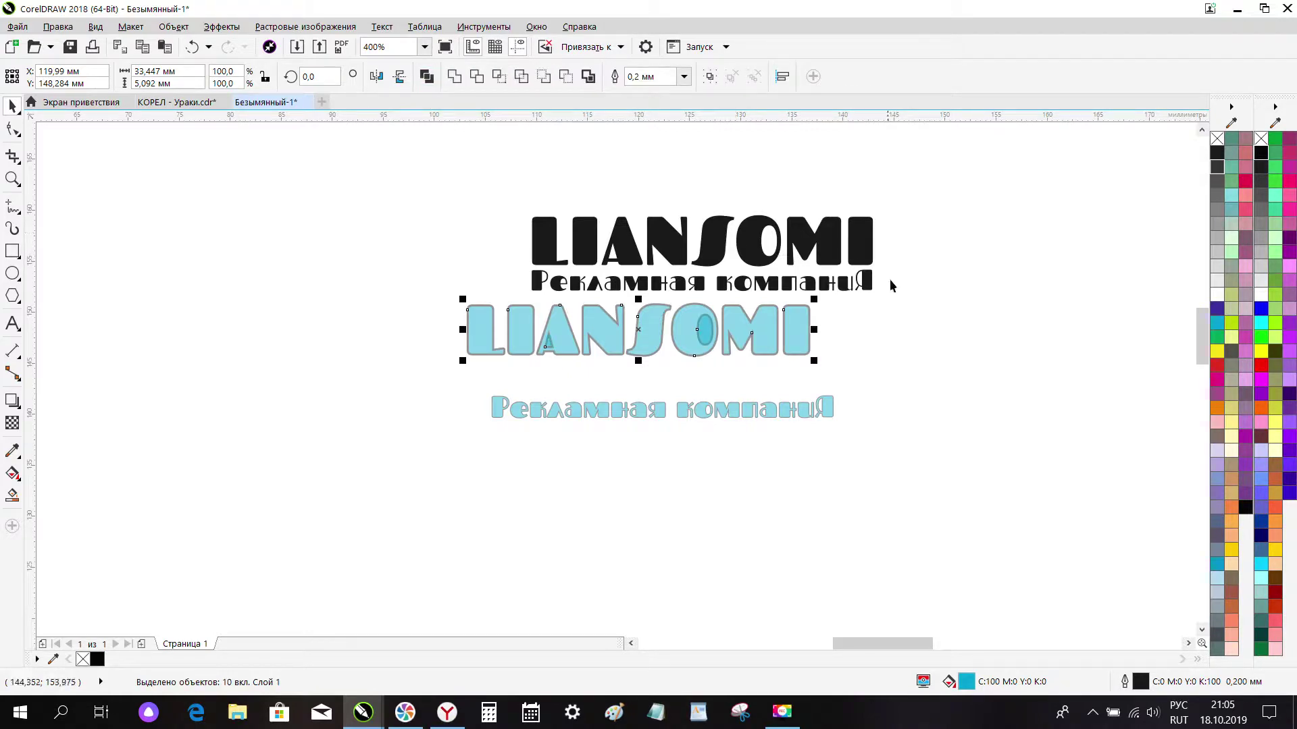
left_click_drag(905, 285, 527, 372)
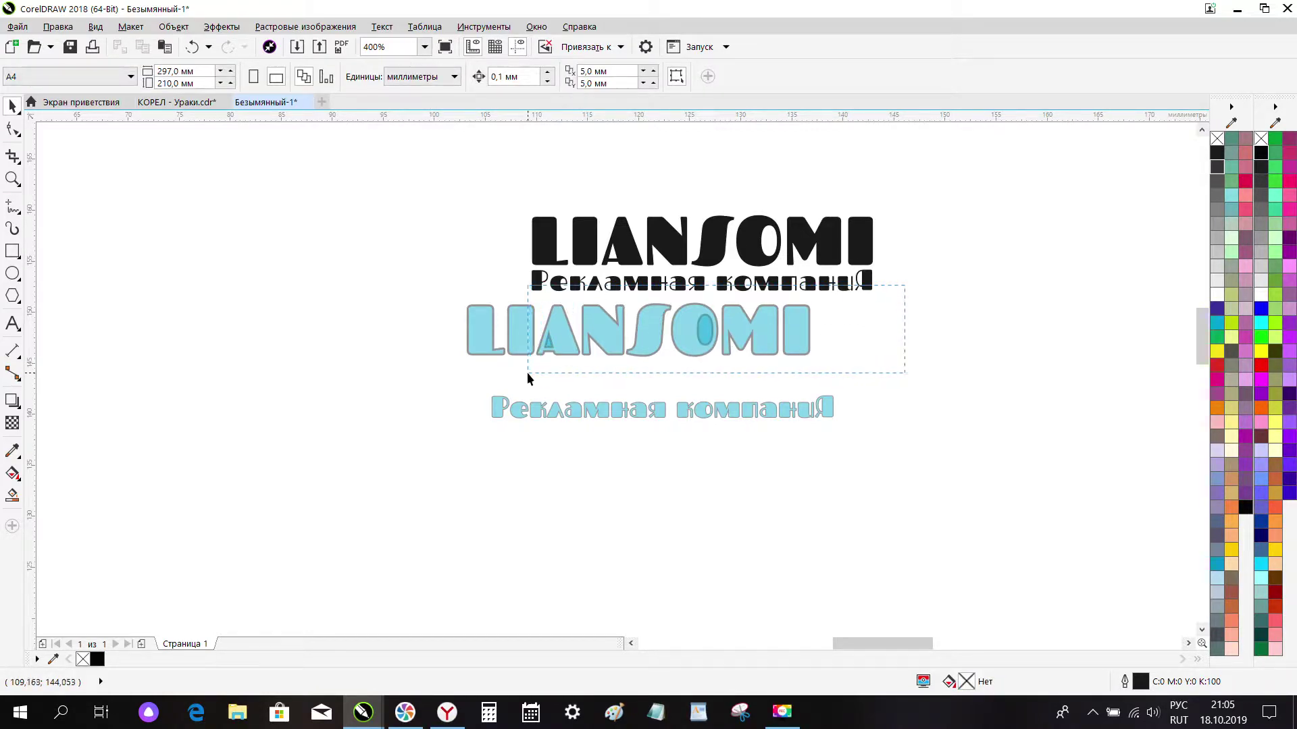
key("Delete")
key("Delete")
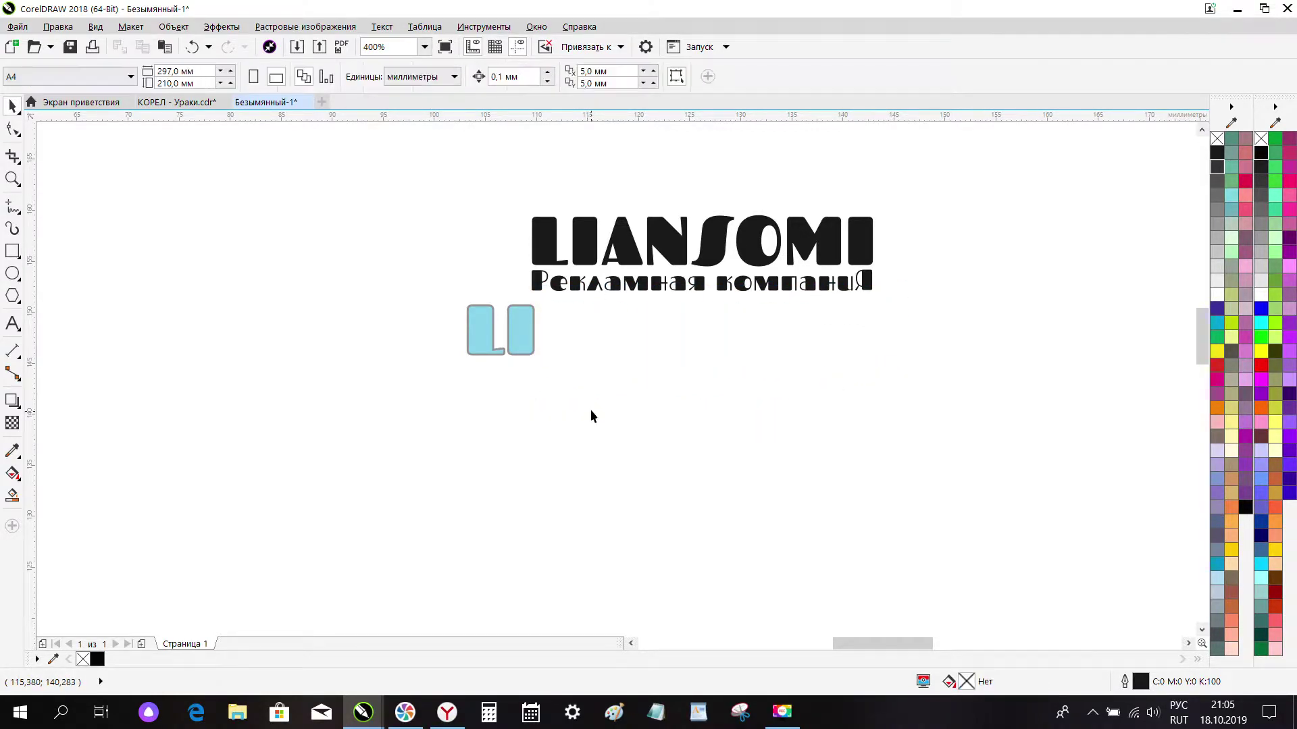
Step: Ungroup the dark lettering and delete its tagline "Рекламная компания"
left_click(669, 289)
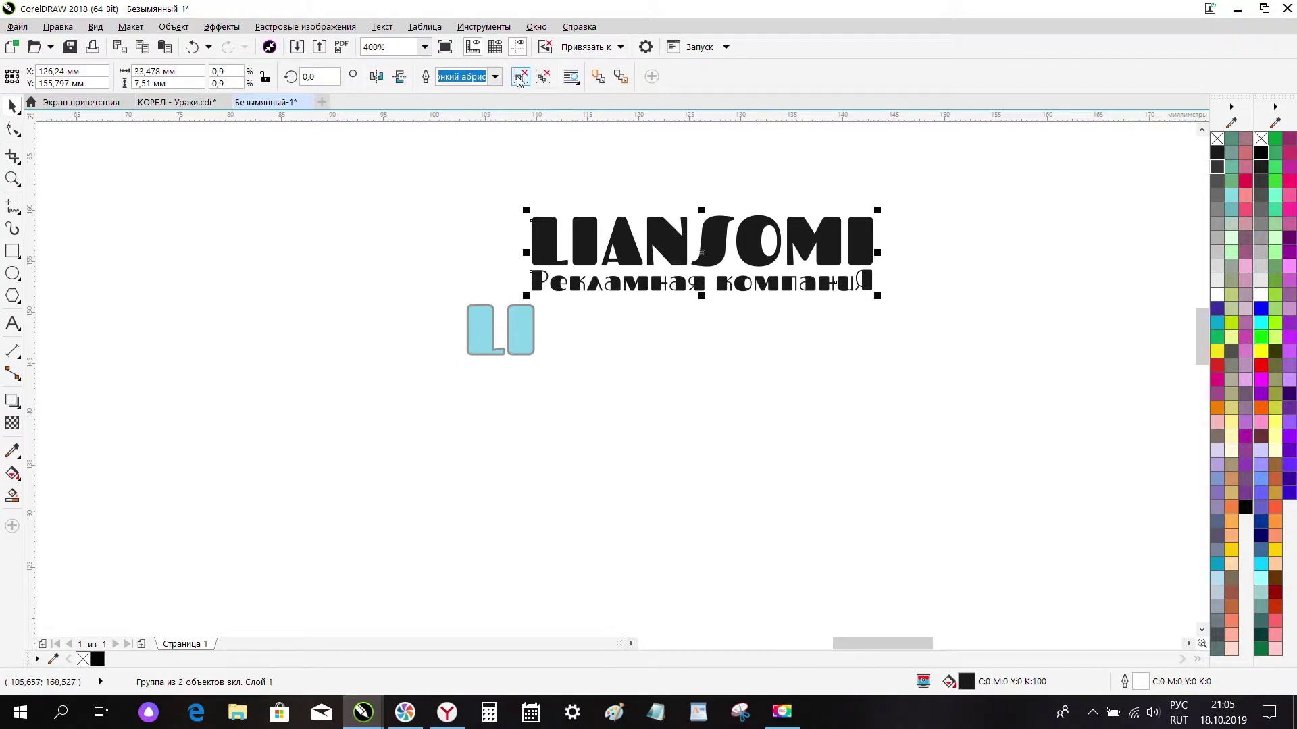
left_click(923, 224)
left_click(827, 285)
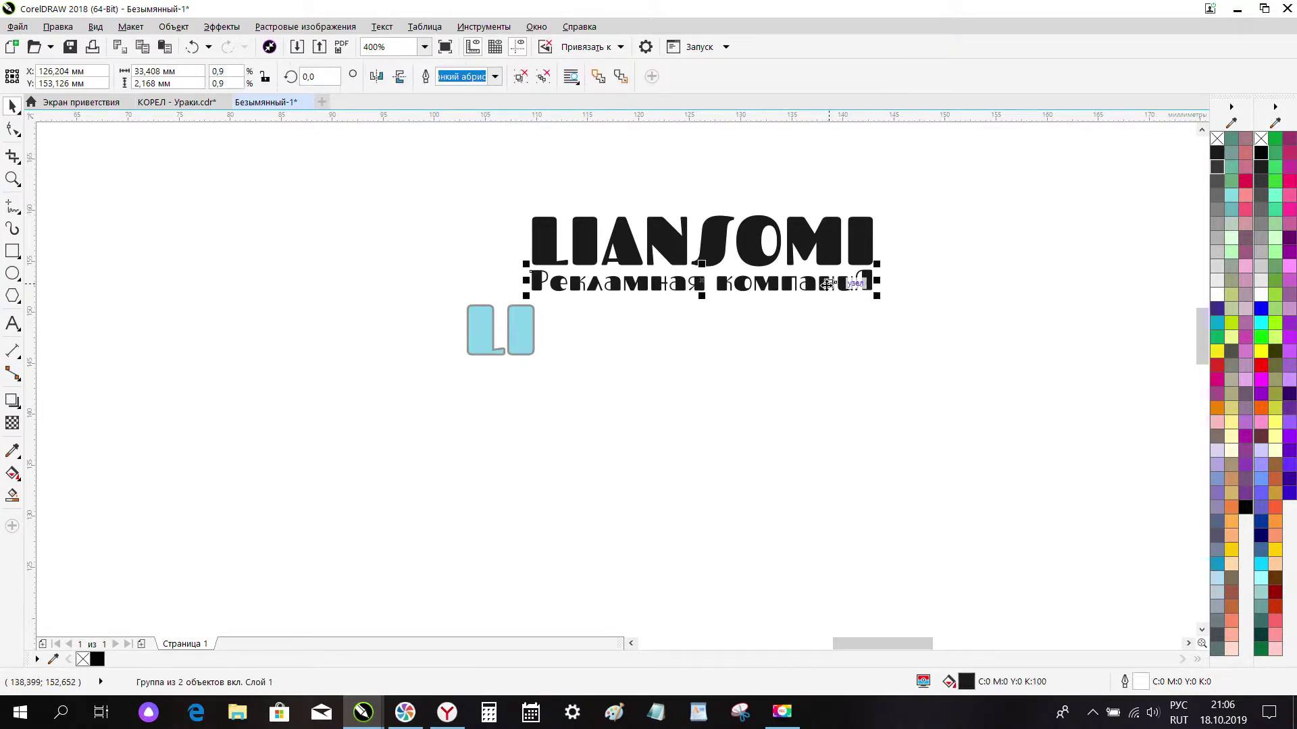
key("Delete")
Step: Break the dark LIANSOMI curve apart and delete every dark letter except the first L and I
left_click(666, 245)
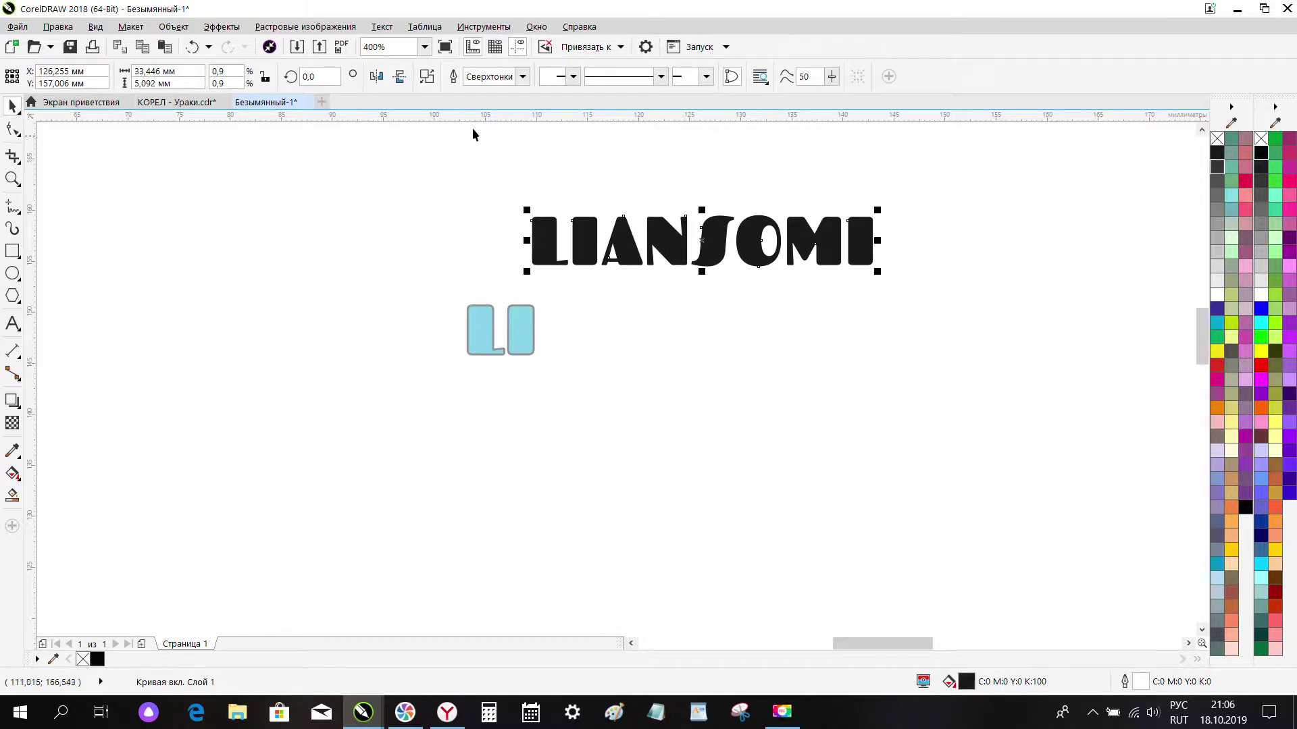
left_click(427, 82)
left_click_drag(593, 181, 789, 280)
left_click_drag(928, 283, 928, 283)
key("Delete")
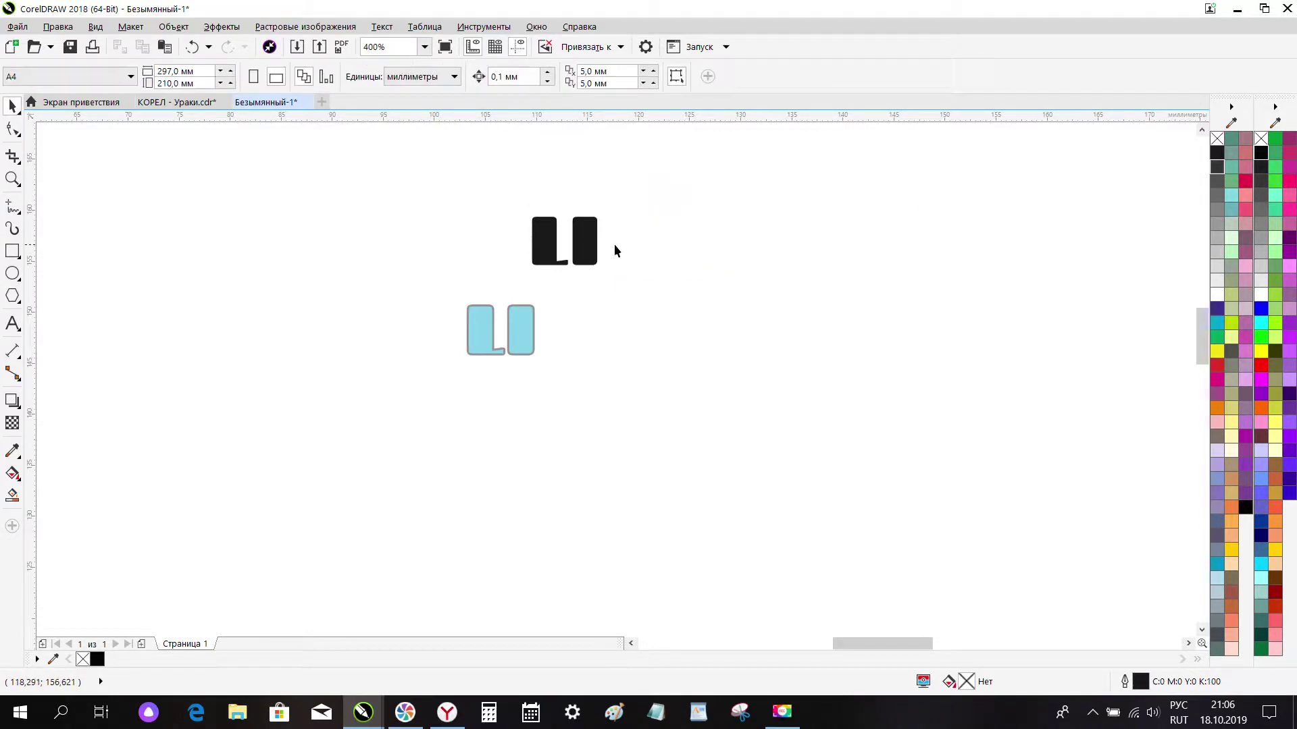
Step: Combine the dark L and I into one curve and the blue L and I into another
left_click_drag(513, 282, 512, 282)
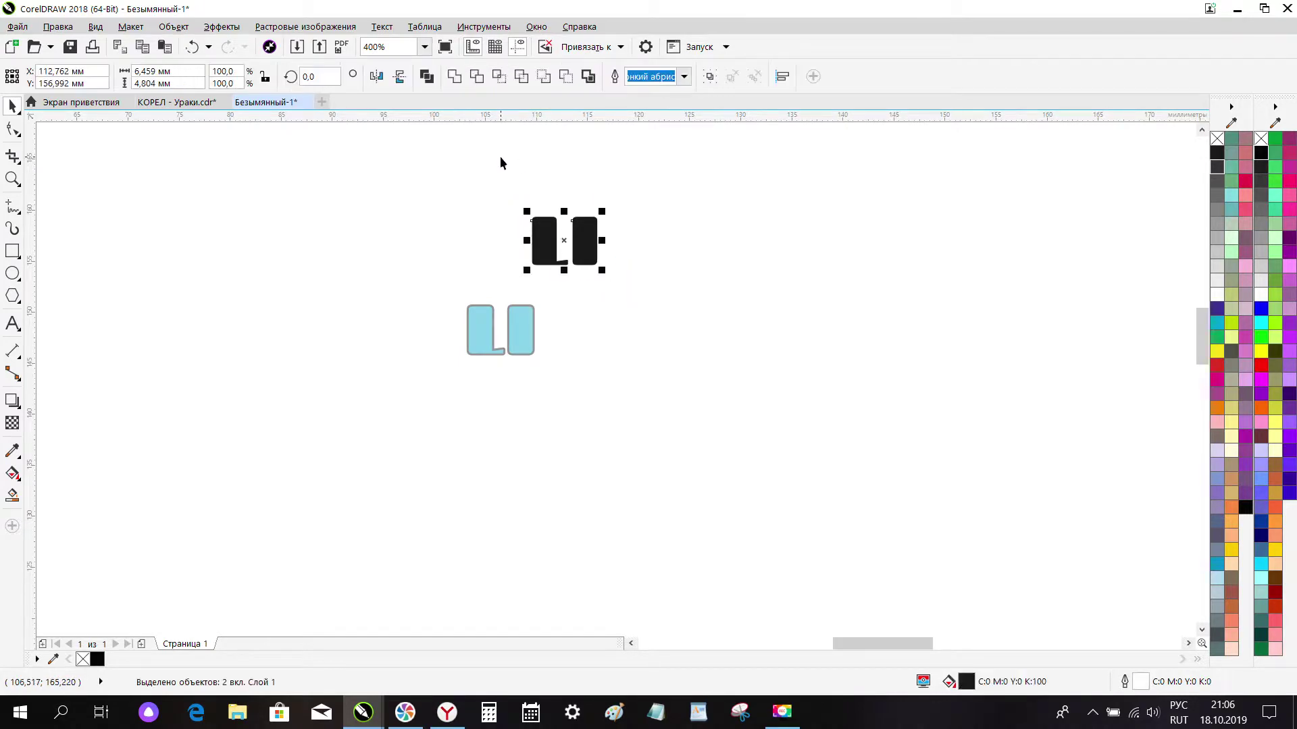
left_click_drag(432, 291, 560, 382)
left_click(426, 77)
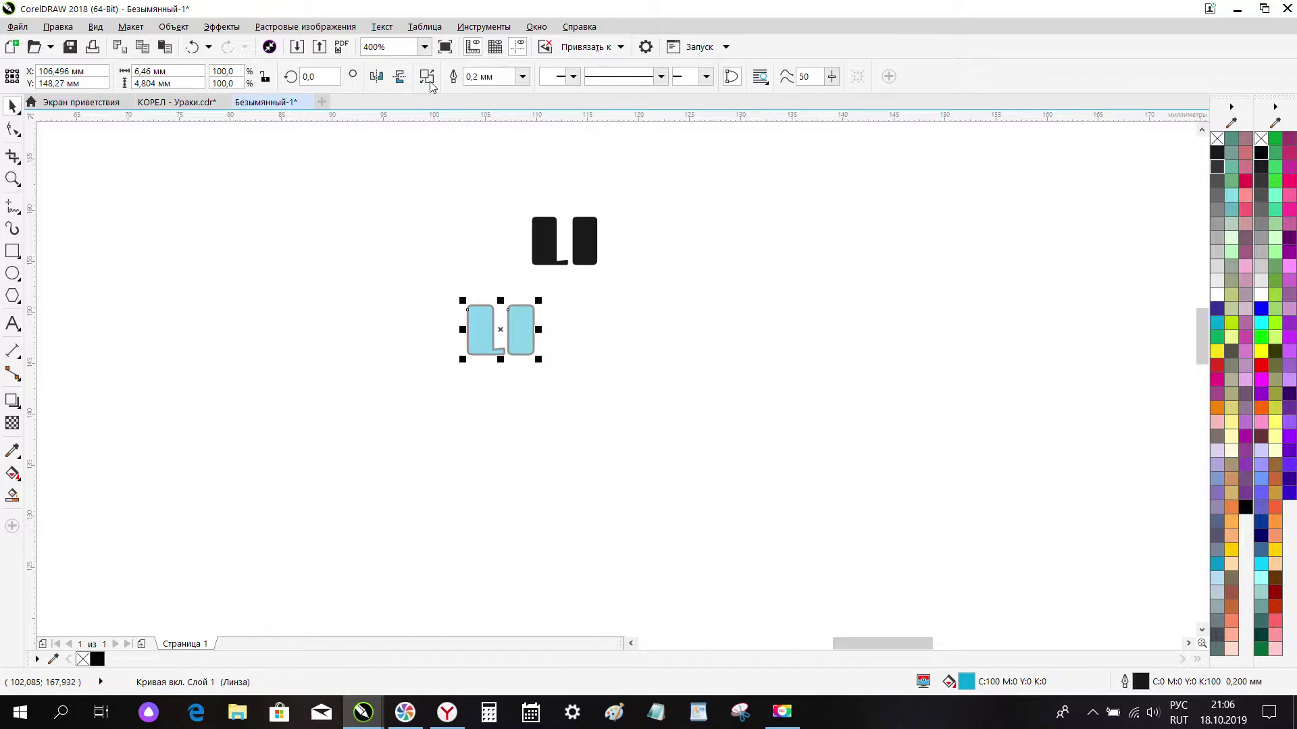
Step: Overlay the dark LI on the blue LI and shift the blue one slightly up and left to form thin highlight and shadow edges
left_click_drag(544, 250, 484, 336)
scroll(484, 335, "up", 3)
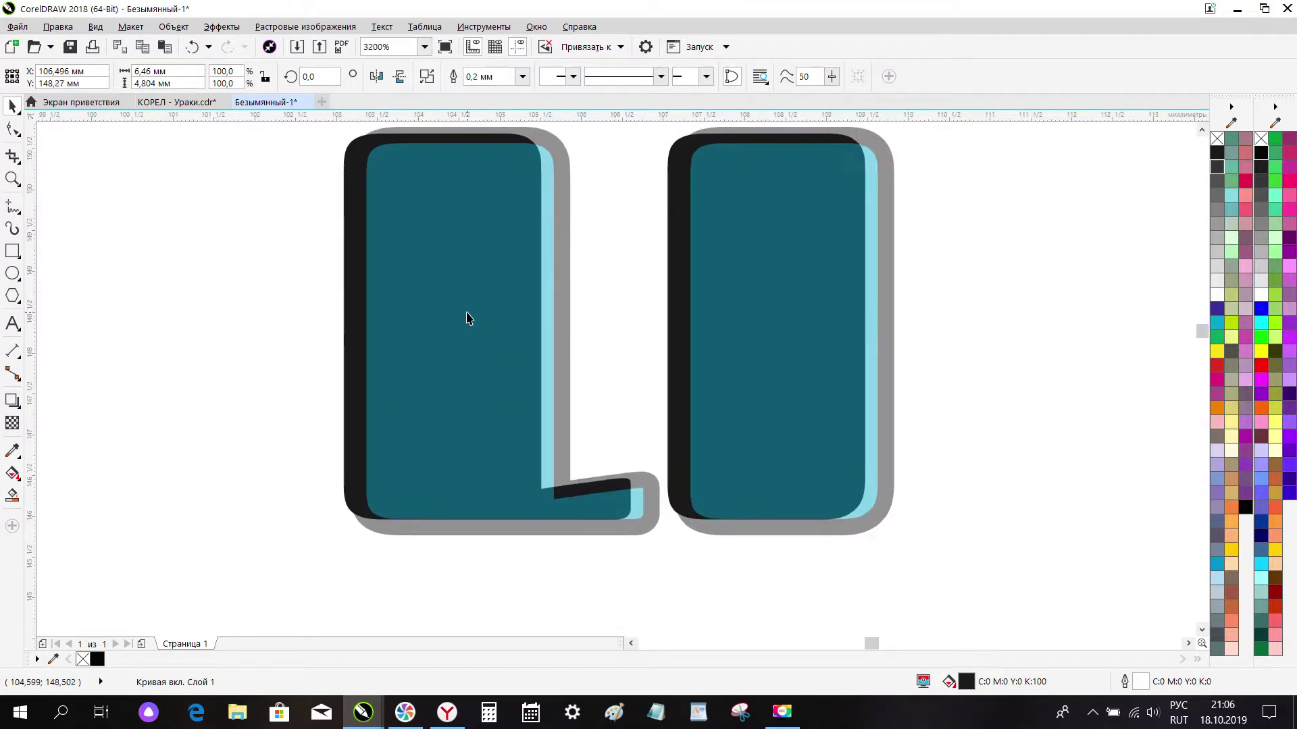
left_click(482, 315)
scroll(480, 312, "down", 1)
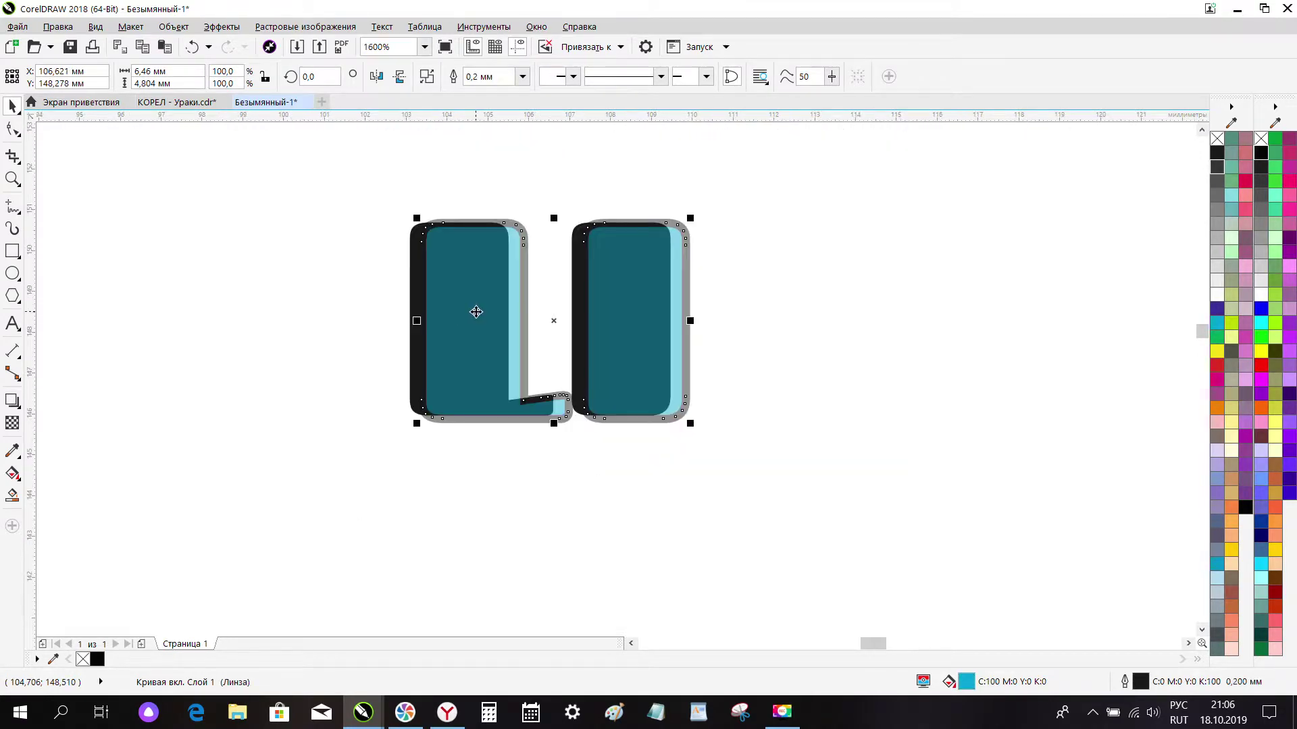
mouse_move(481, 322)
left_mouse_down()
mouse_move(811, 347)
mouse_move(813, 358)
mouse_move(570, 342)
mouse_move(470, 316)
left_mouse_up()
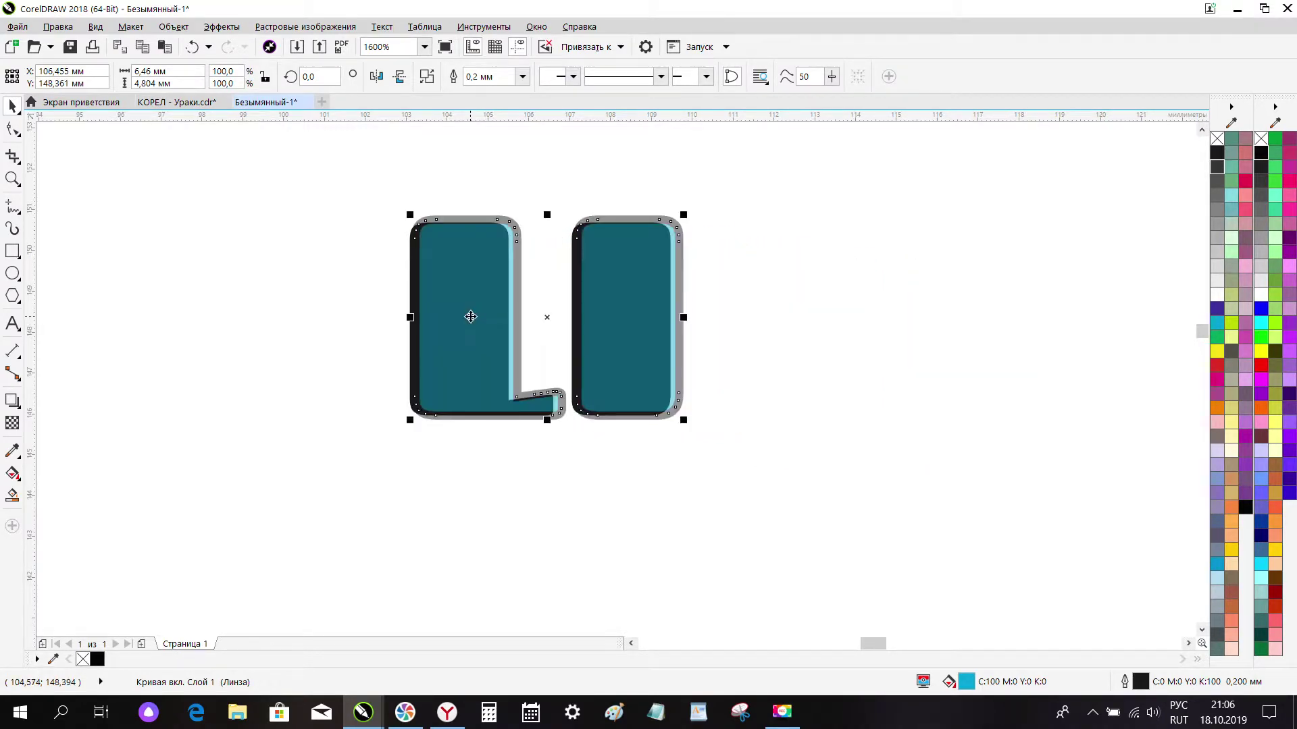
left_click(315, 311)
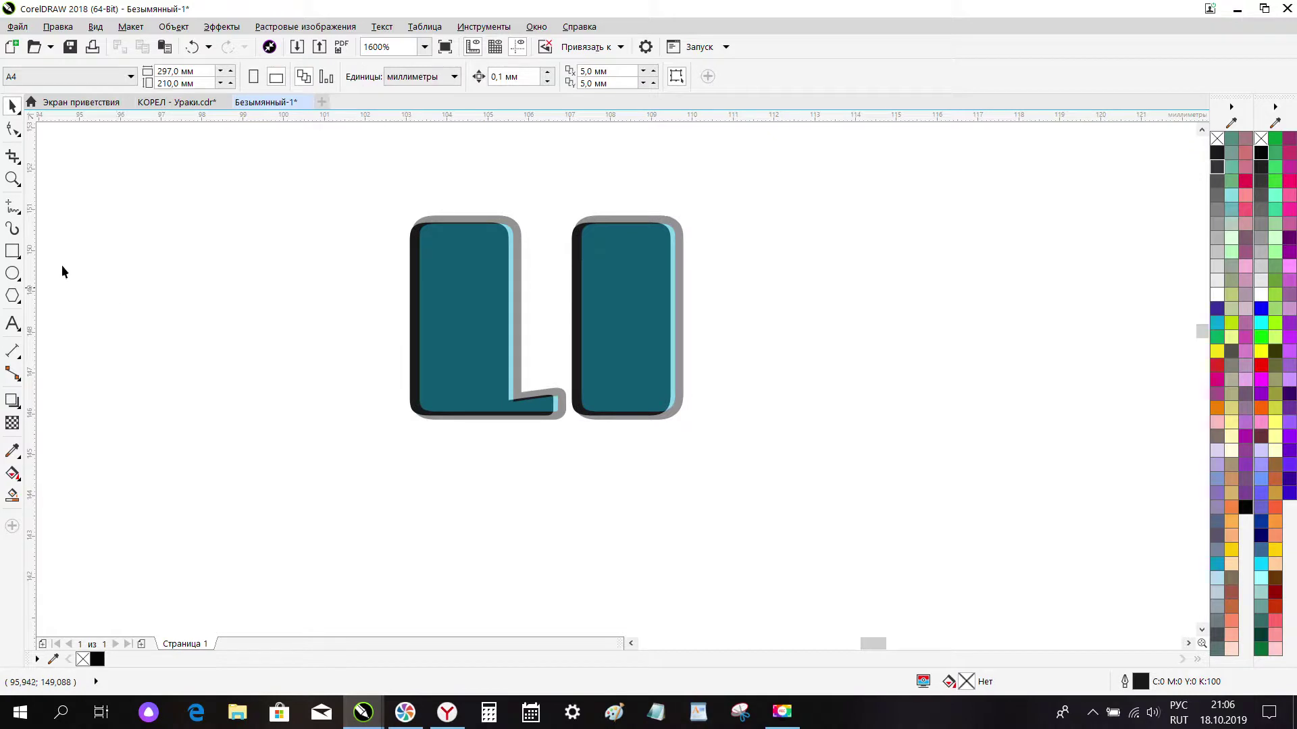
Step: Draw a rectangle around the LI letters and set its size to 10 × 10 mm
left_click(12, 253)
left_click_drag(377, 169, 708, 460)
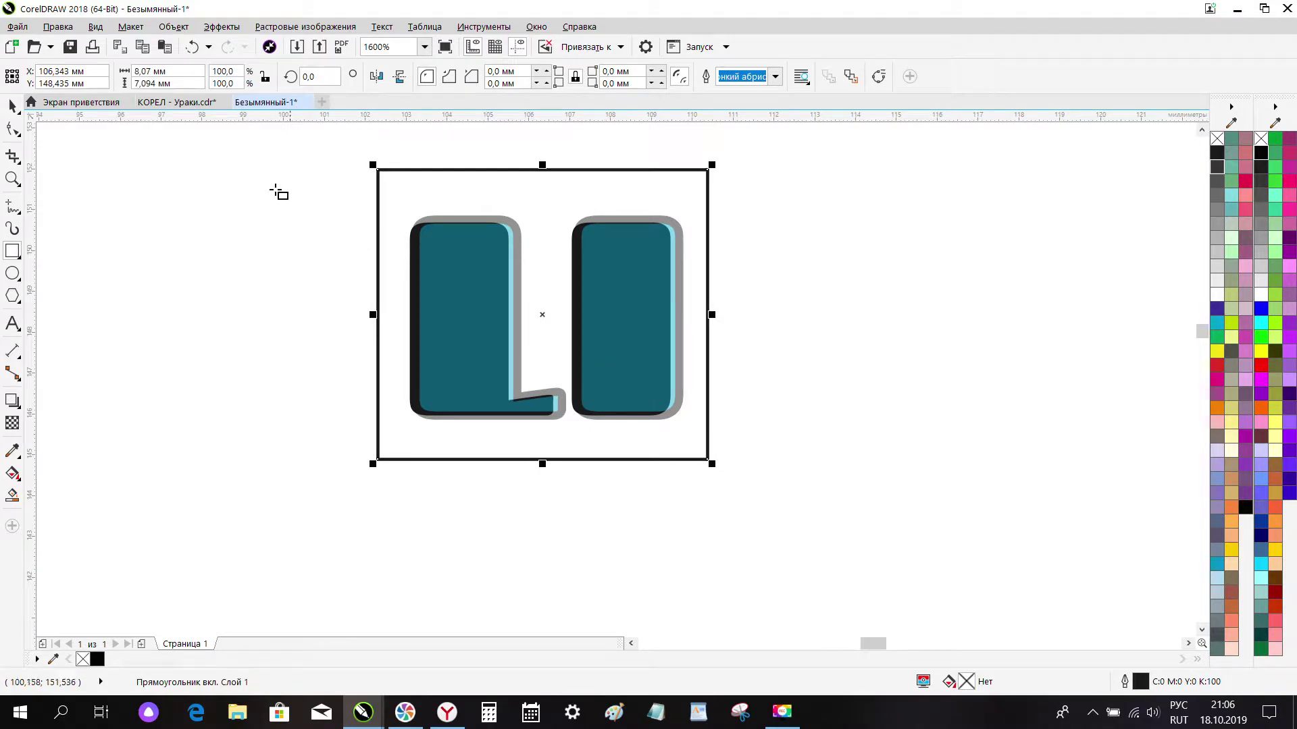
left_click_drag(179, 71, 133, 71)
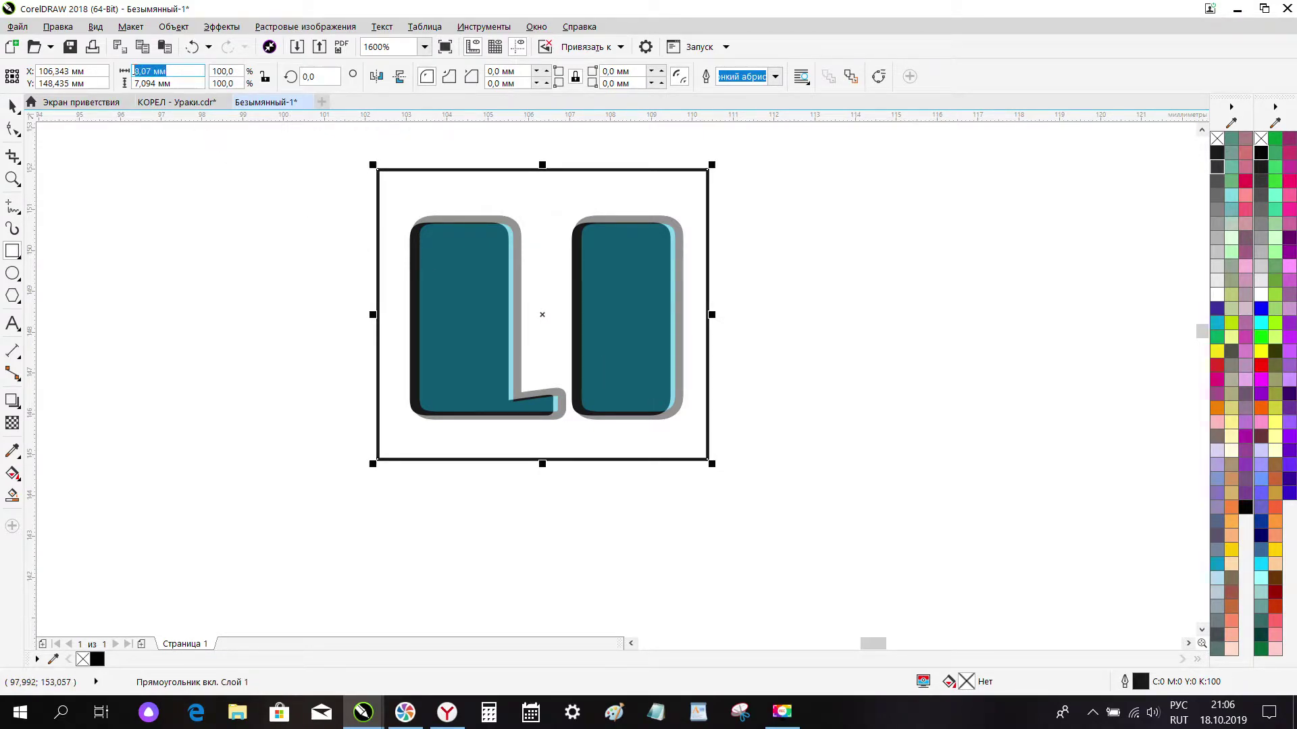
type("10")
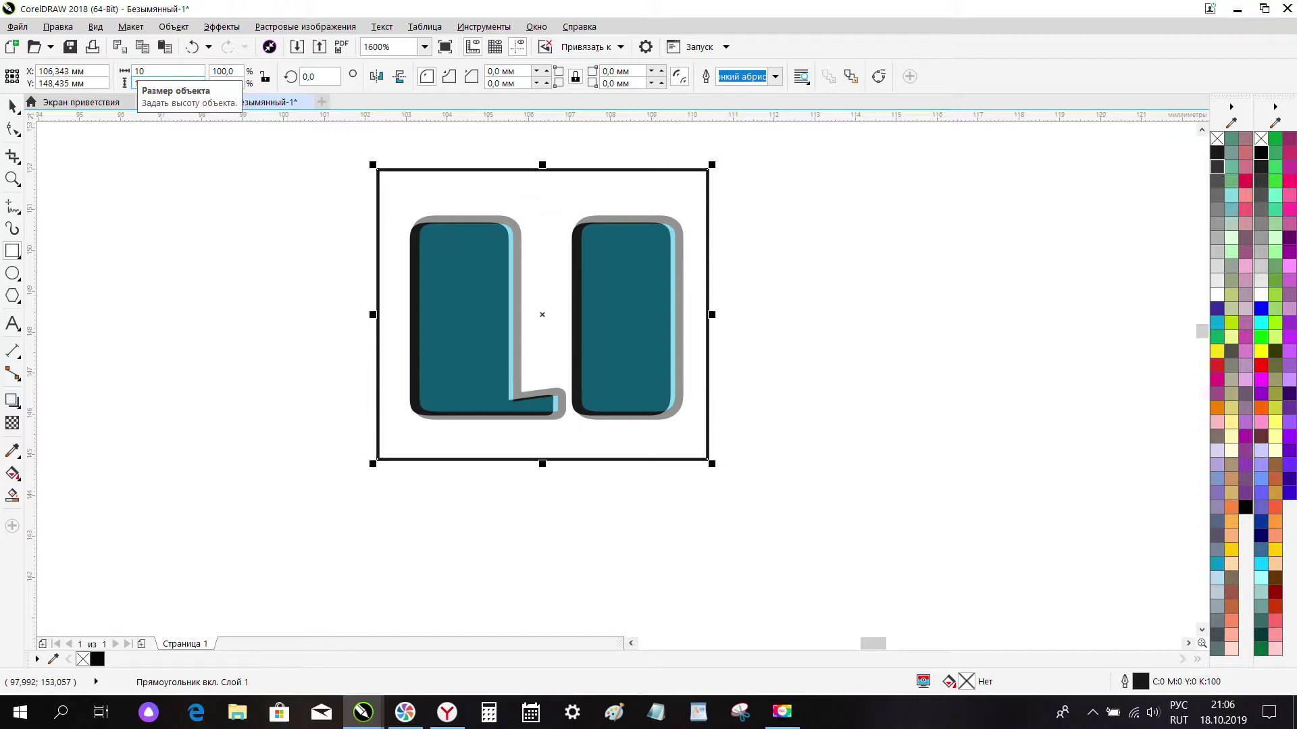
key("Return")
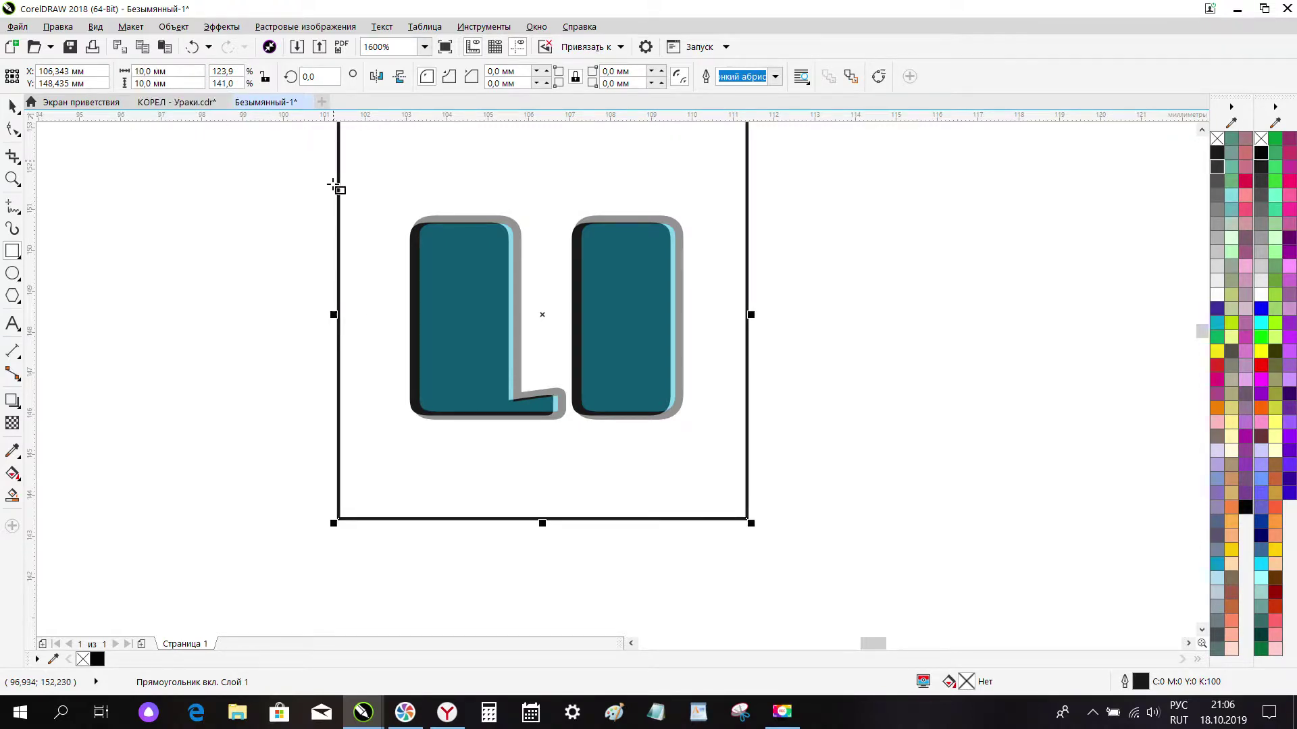
scroll(334, 262, "down", 2)
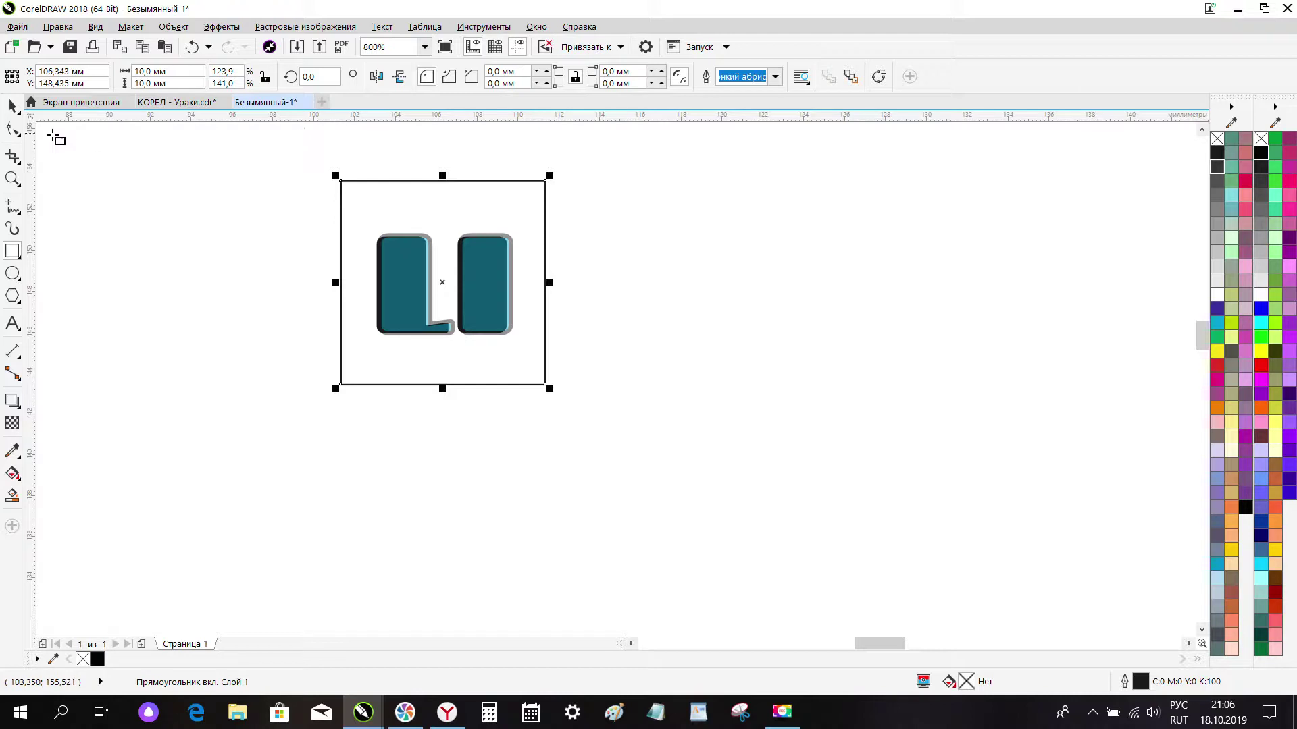
left_click(13, 108)
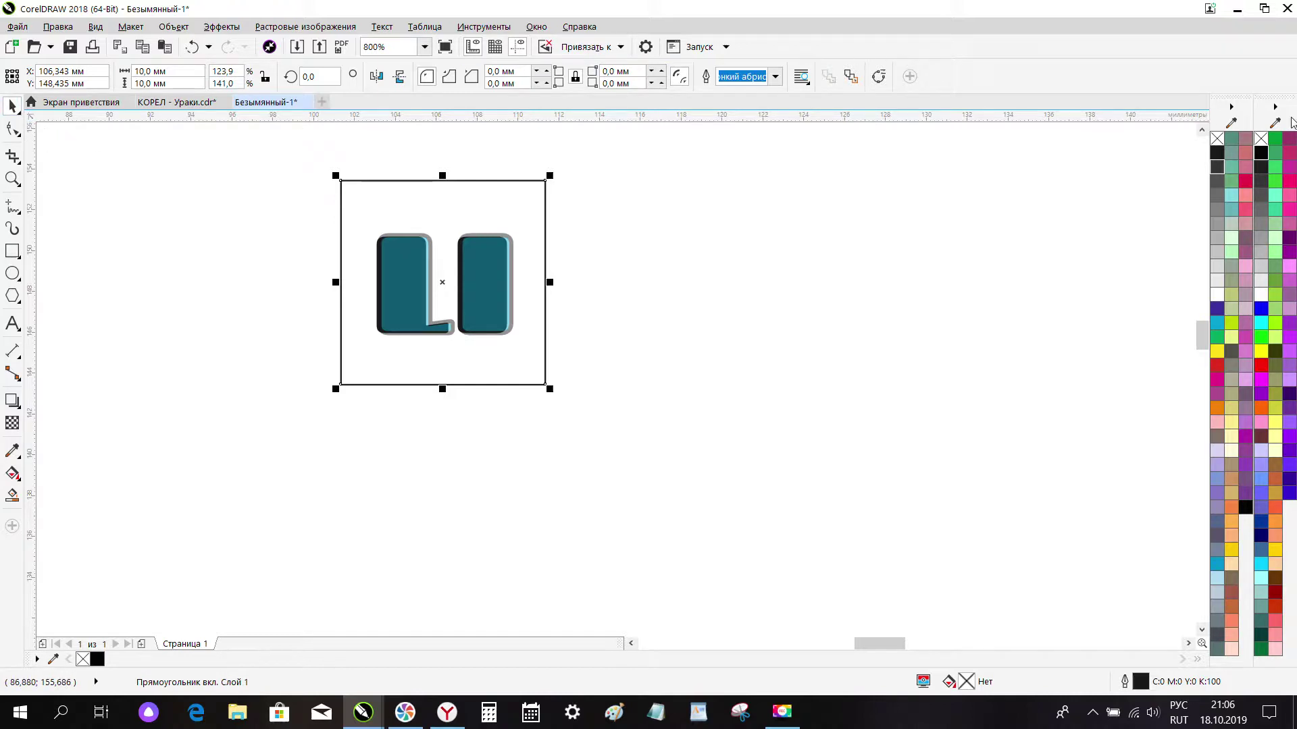
right_click(1260, 139)
left_click_drag(654, 188, 354, 366)
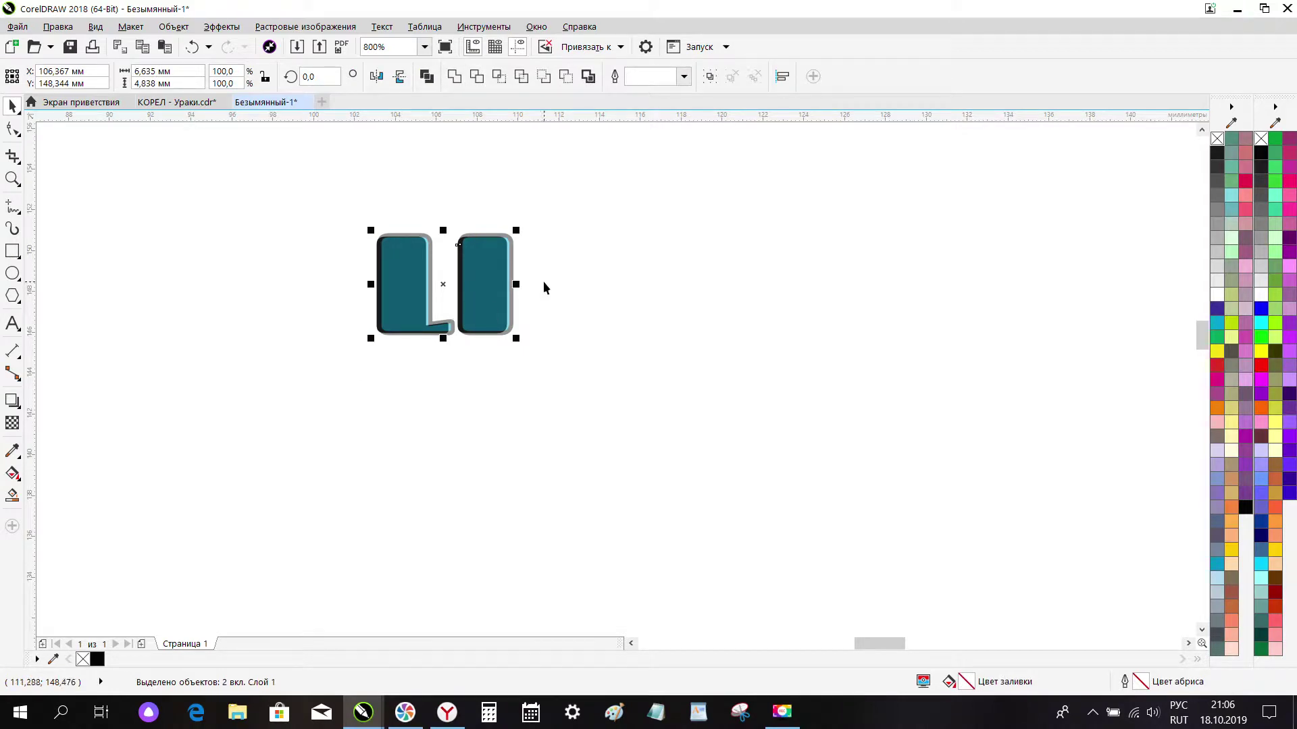
left_click(544, 282)
right_click(1261, 153)
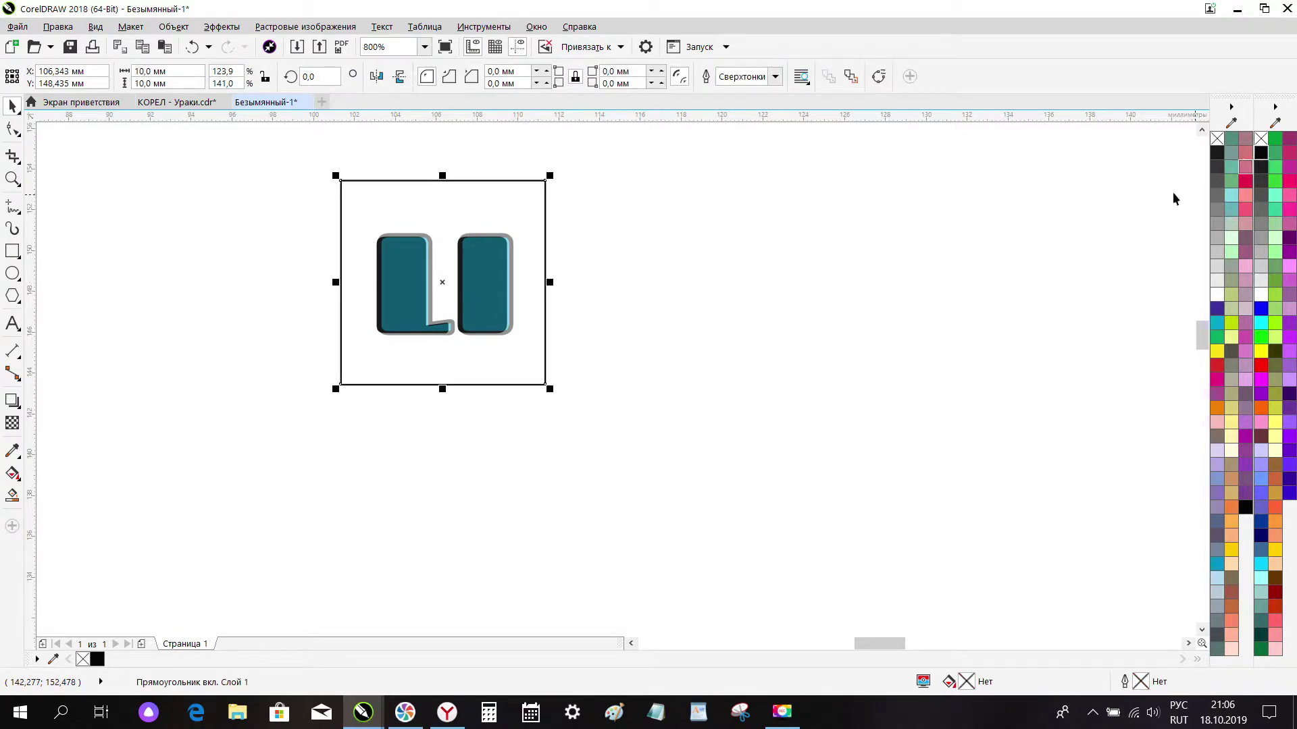
Step: Enlarge the LI letters to about 9 mm wide and centre them inside the square
left_click_drag(639, 181, 346, 408)
left_click_drag(516, 358, 540, 375)
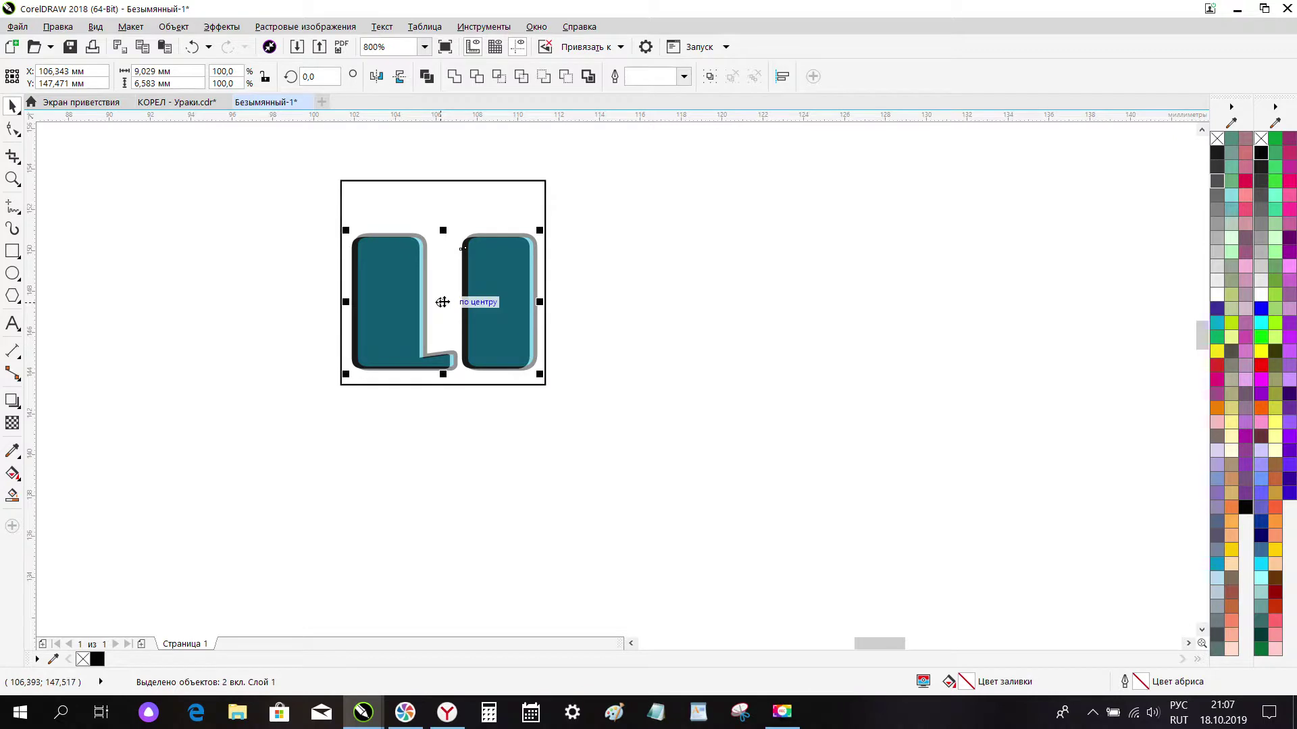
mouse_move(440, 303)
left_mouse_down()
mouse_move(722, 269)
mouse_move(443, 291)
left_mouse_up()
Step: Remove the square's outline and select the invisible square together with both LI curves
left_click(371, 181)
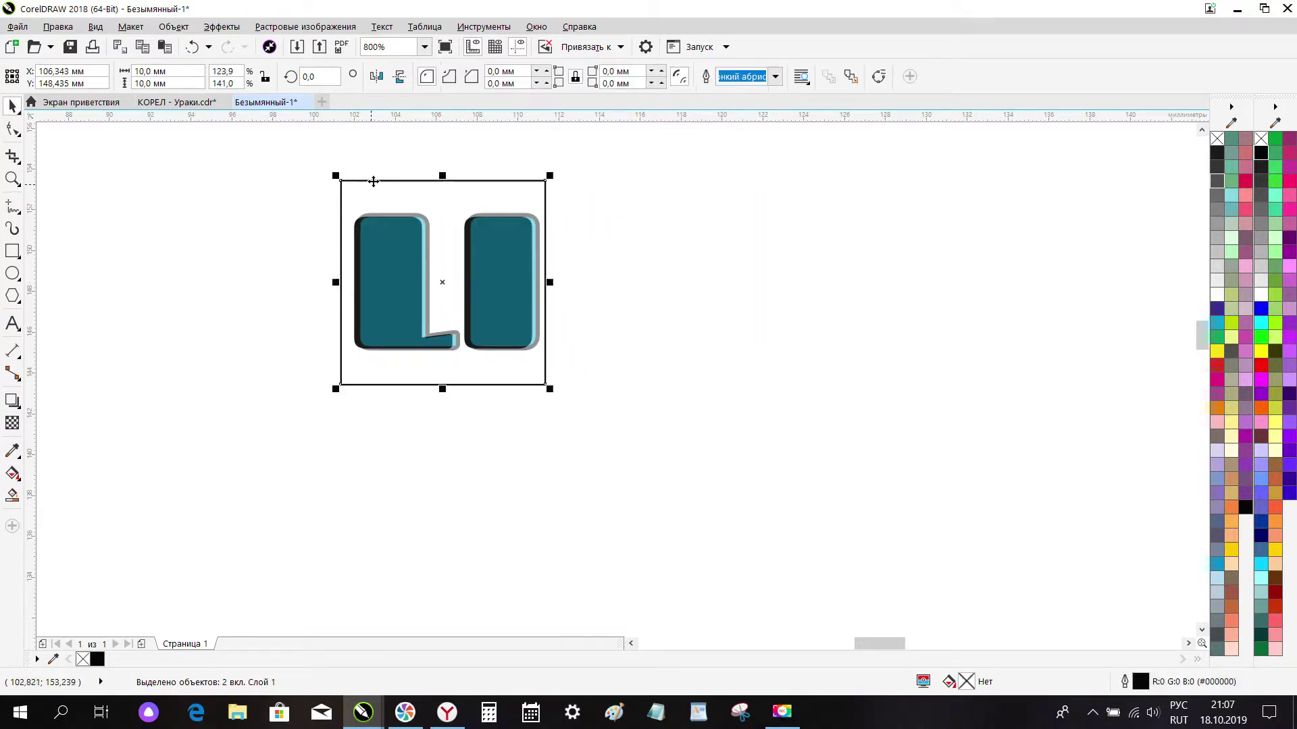
right_click(1261, 139)
left_click_drag(645, 152, 293, 439)
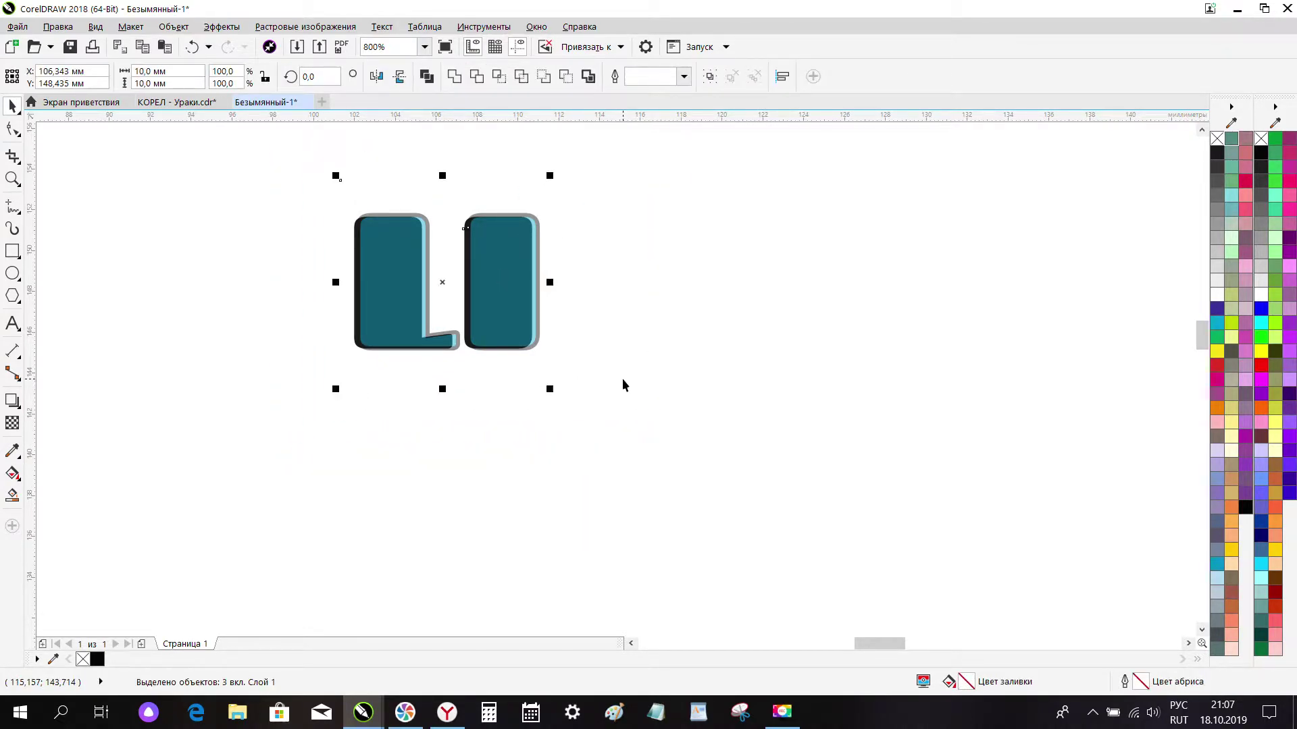
Step: Export the selection as a PNG named favicon with transparency in the IMG folder, replacing the existing file
key("ctrl+e")
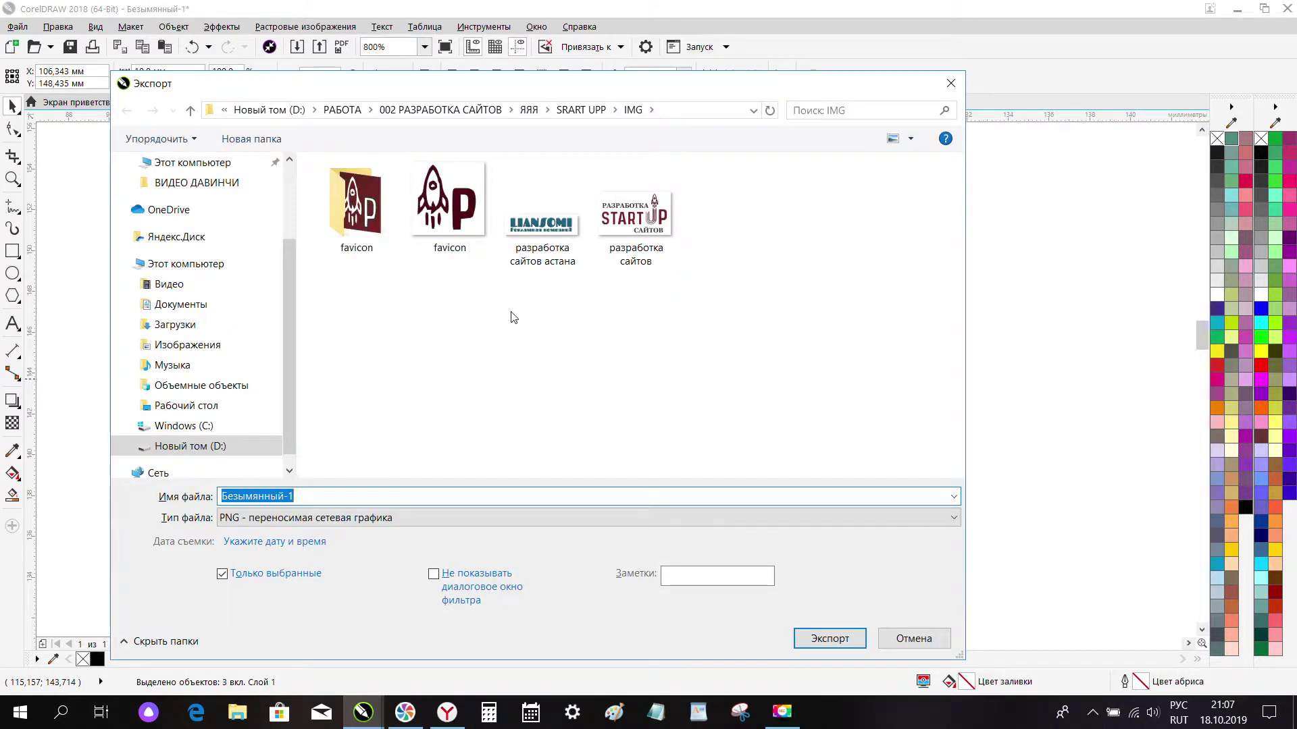
left_click(454, 233)
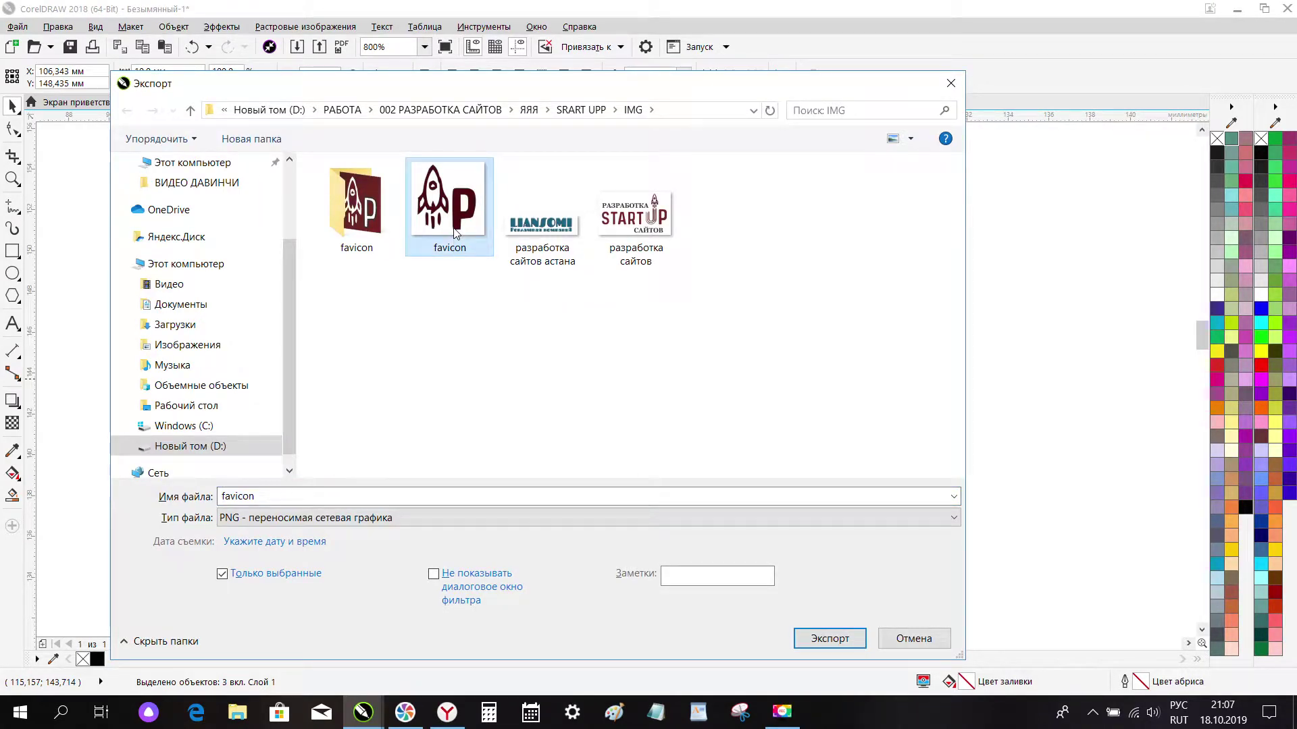
left_click(831, 639)
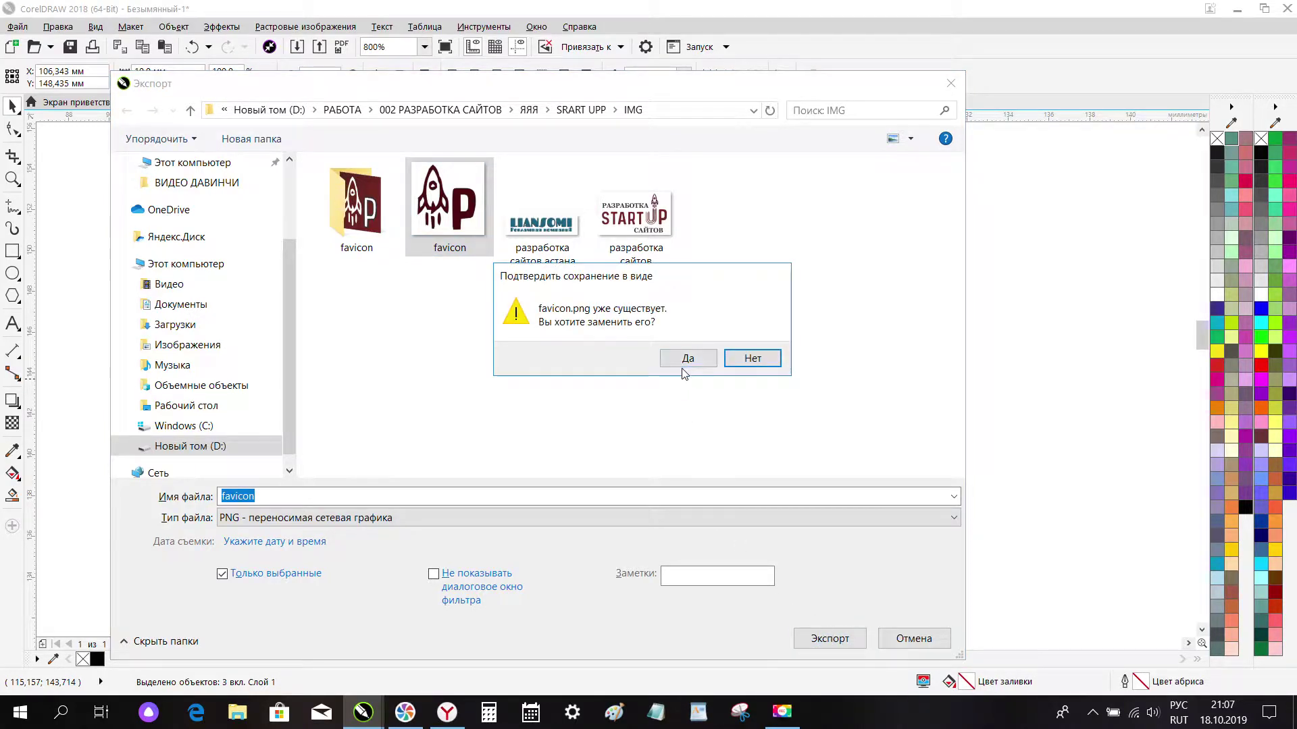
left_click(686, 360)
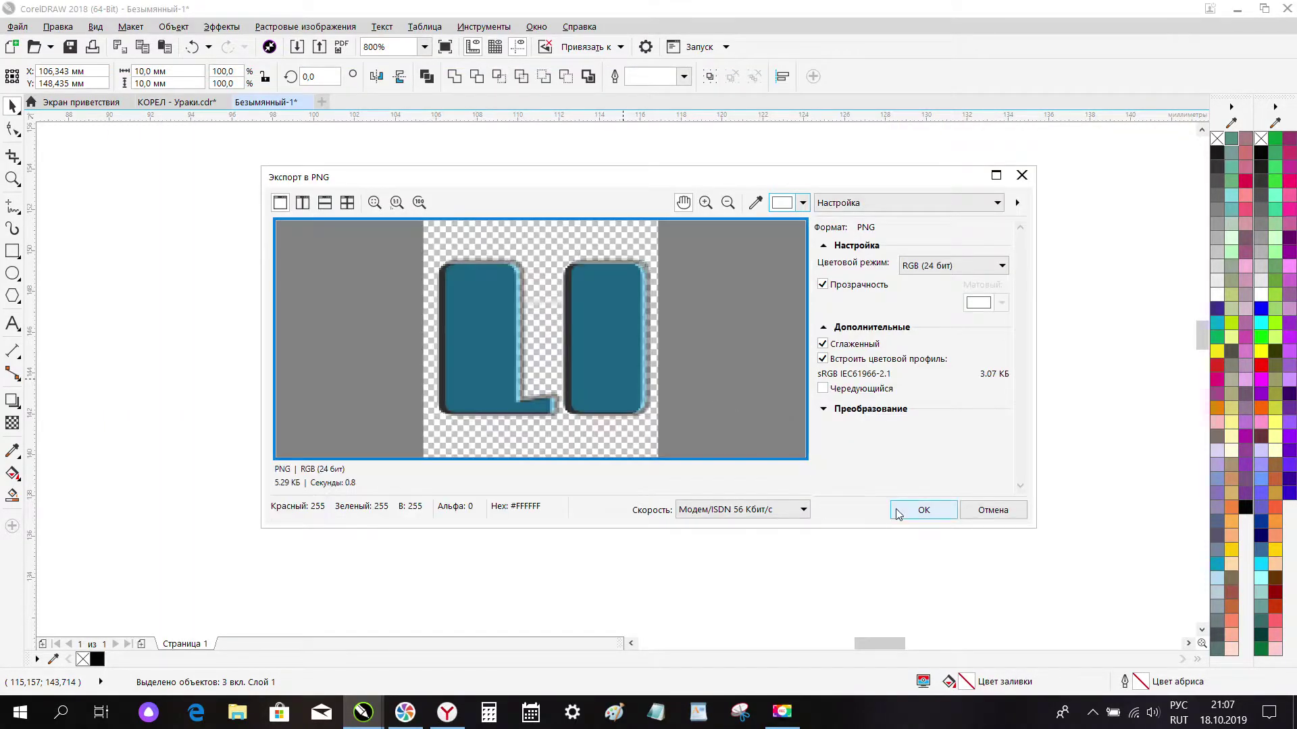
left_click(921, 515)
left_click(821, 440)
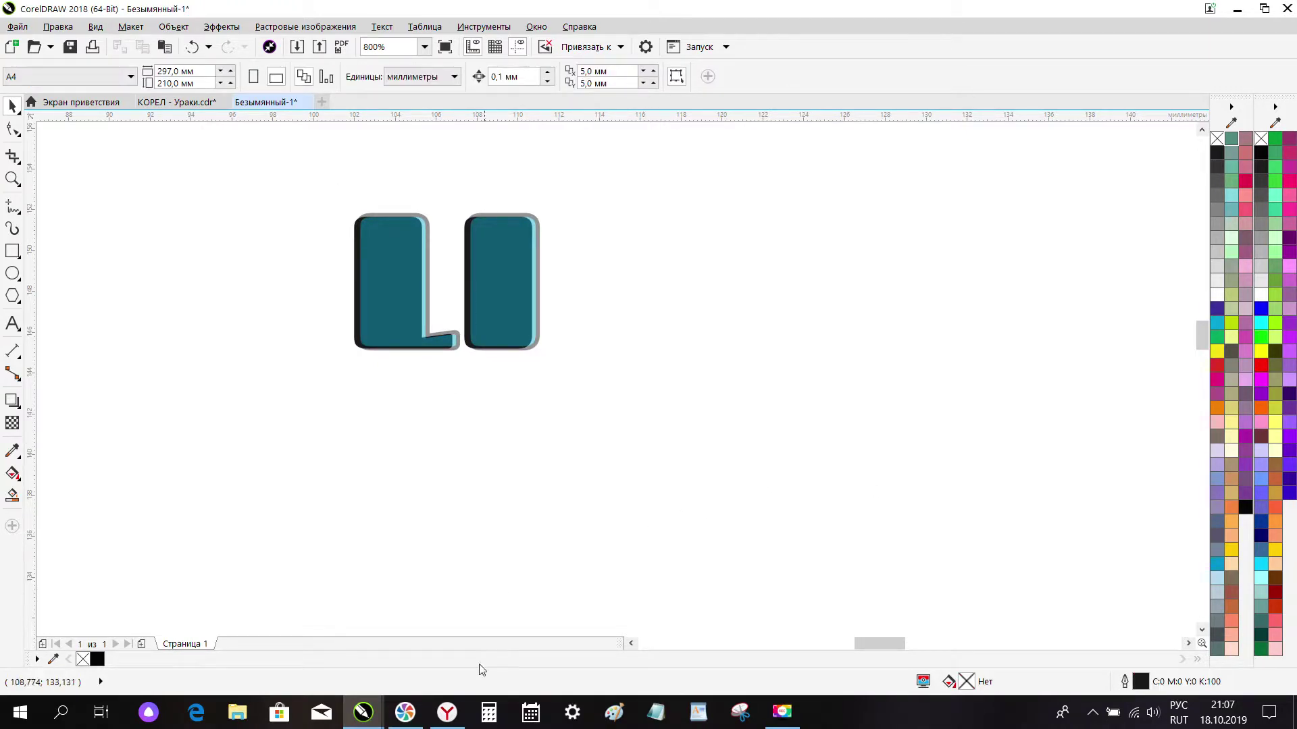
Step: Switch to Yandex Browser and open the bookmarked ps.kz account page
left_click(448, 712)
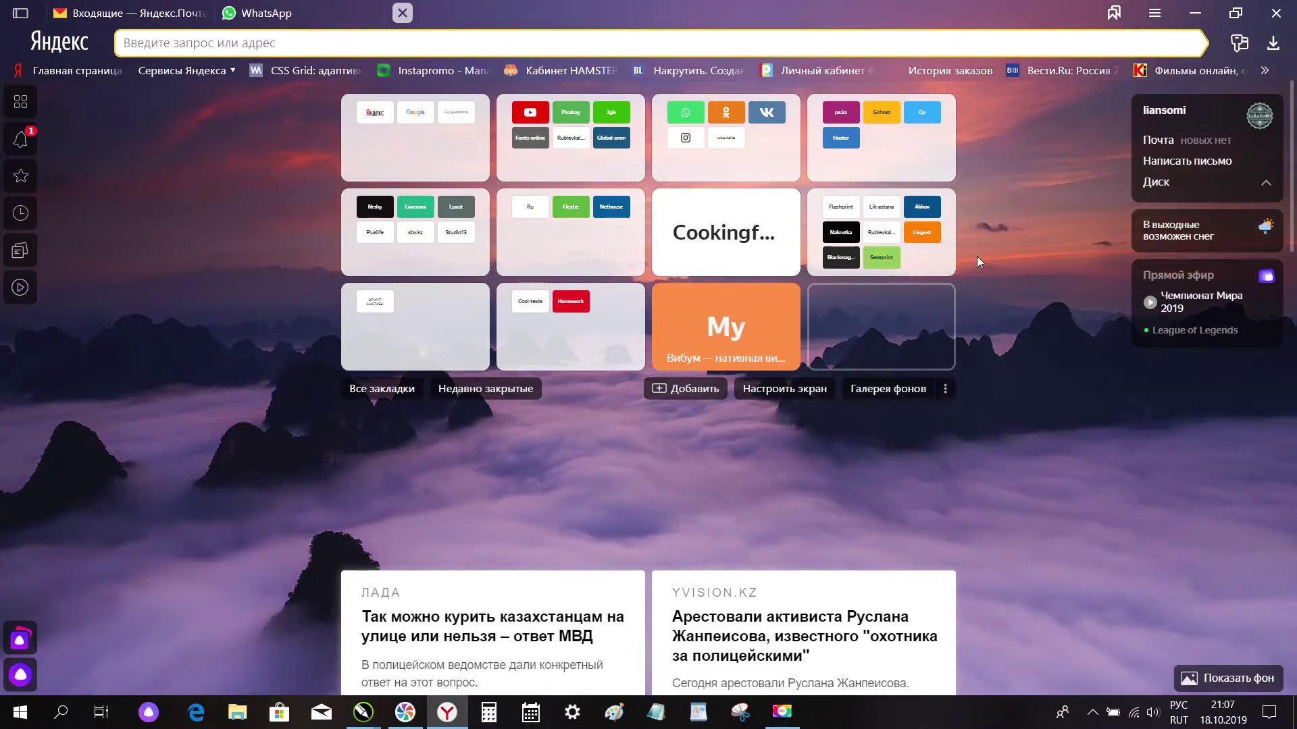
left_click(870, 158)
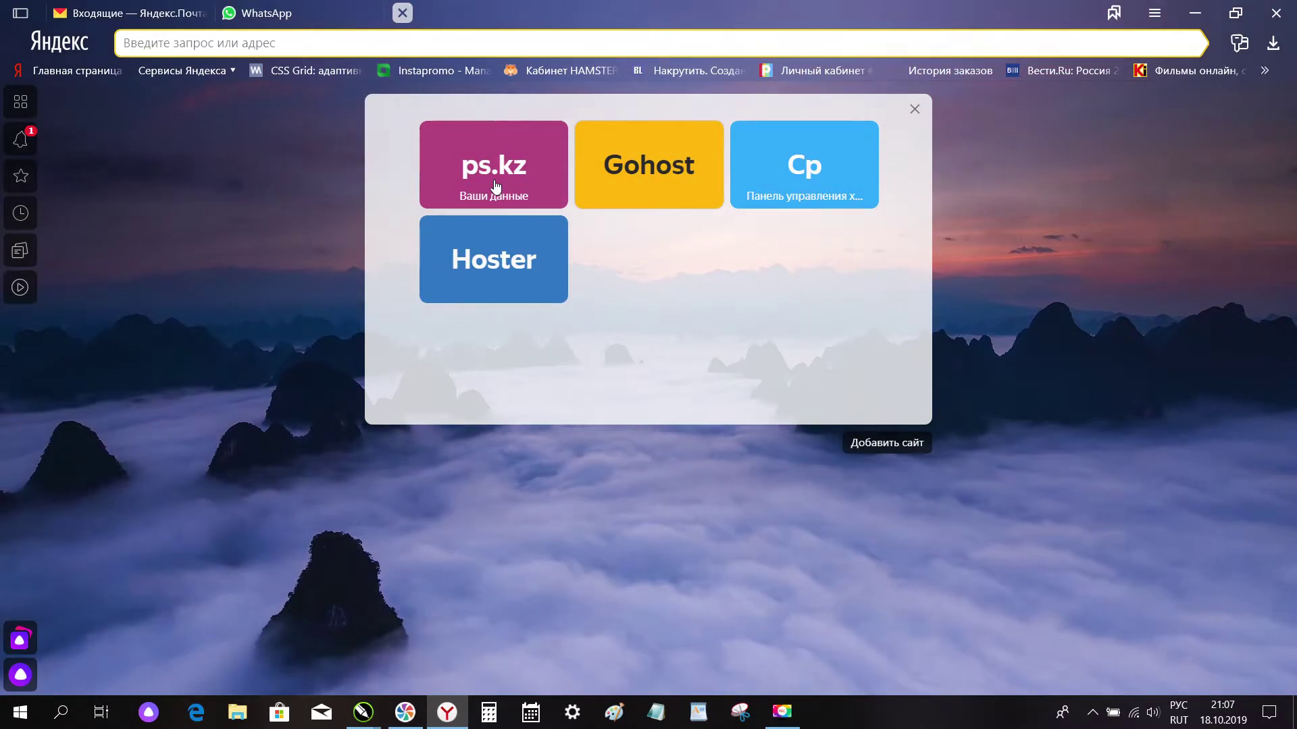
mouse_move(495, 186)
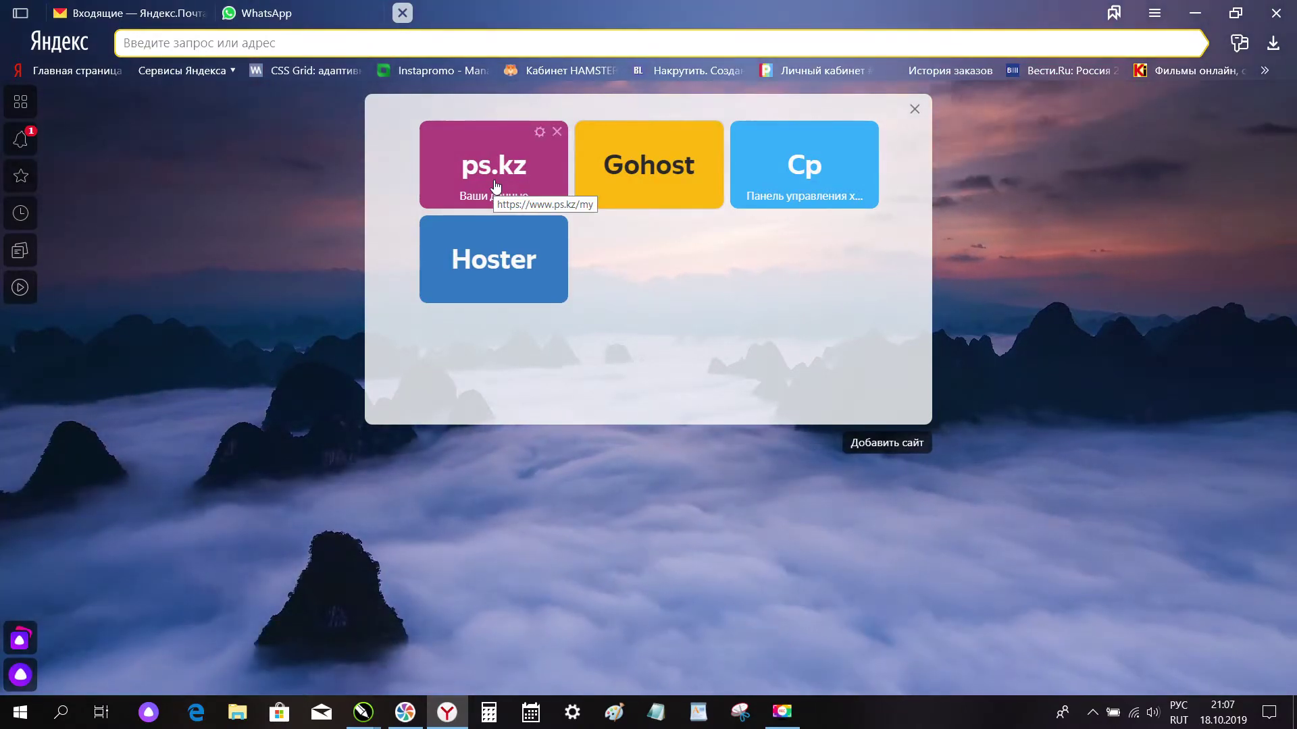
left_click(495, 182)
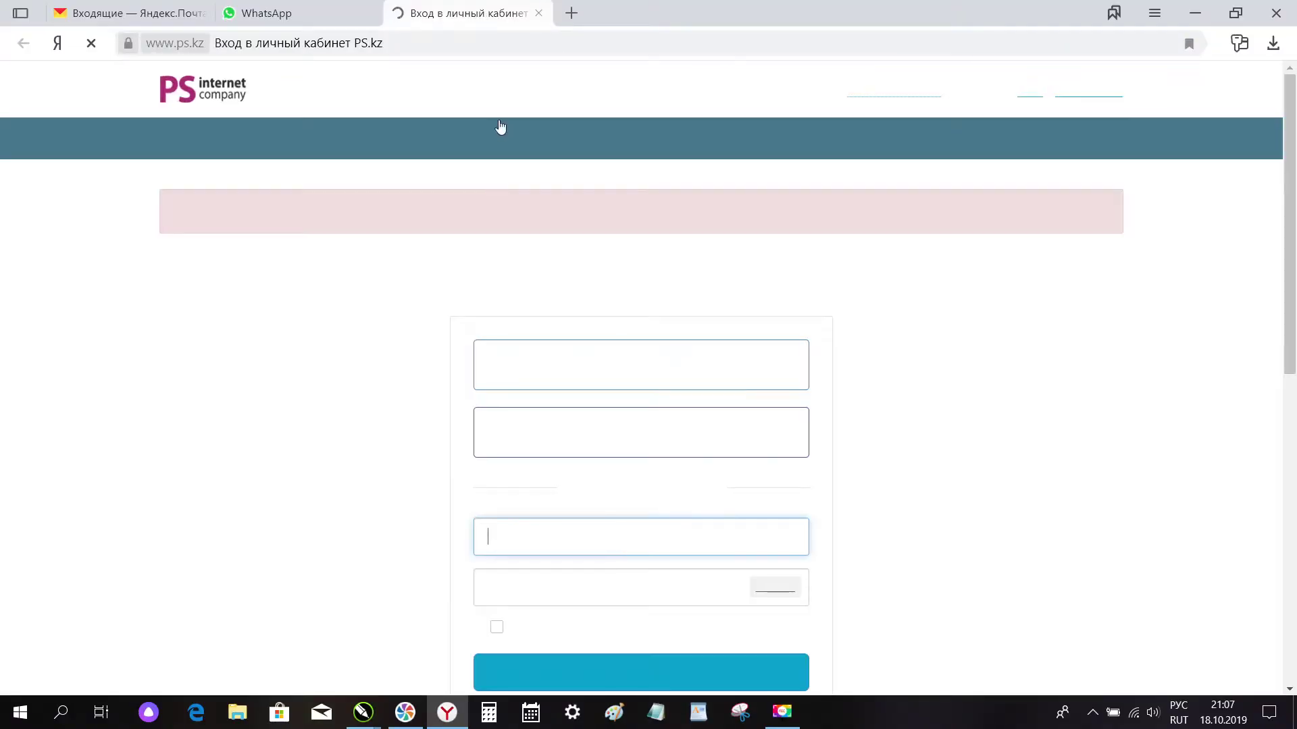
Step: Unlock the saved ps.kz password with the browser's master password and sign in to the account
scroll(620, 582, "down", 4)
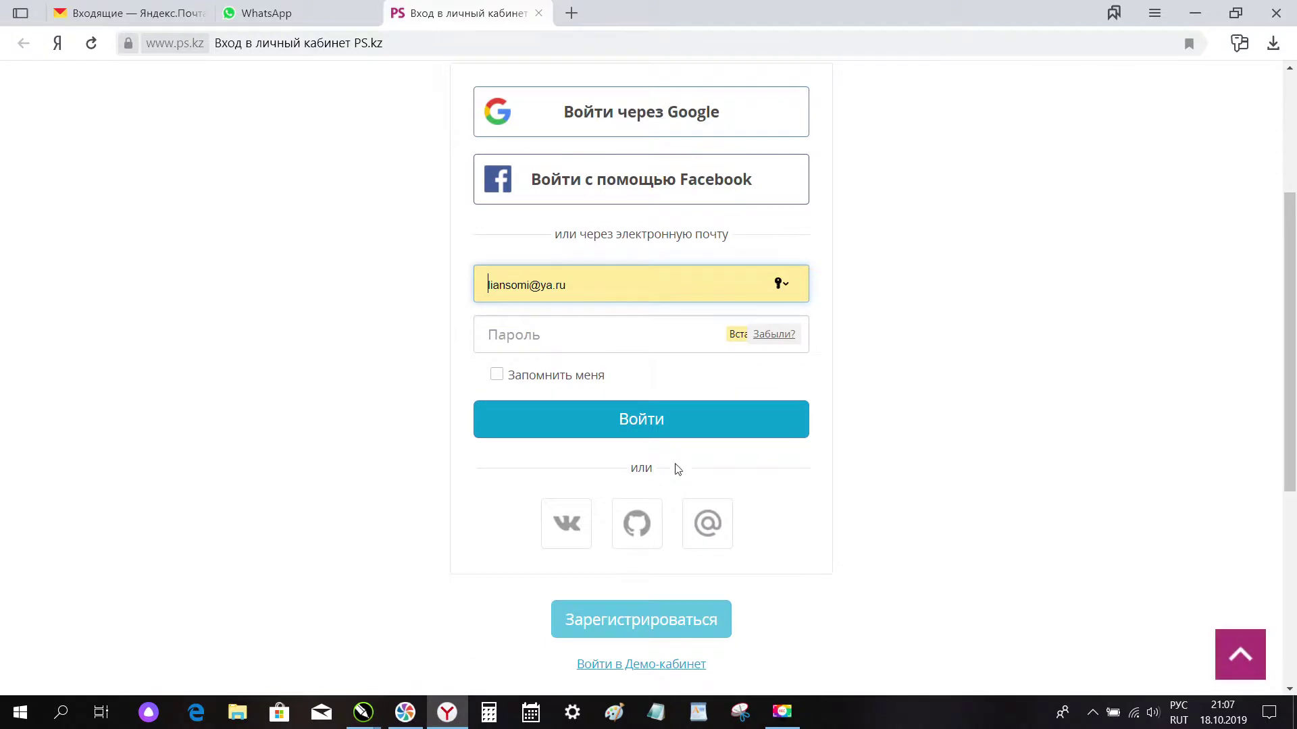
left_click(738, 334)
type("•")
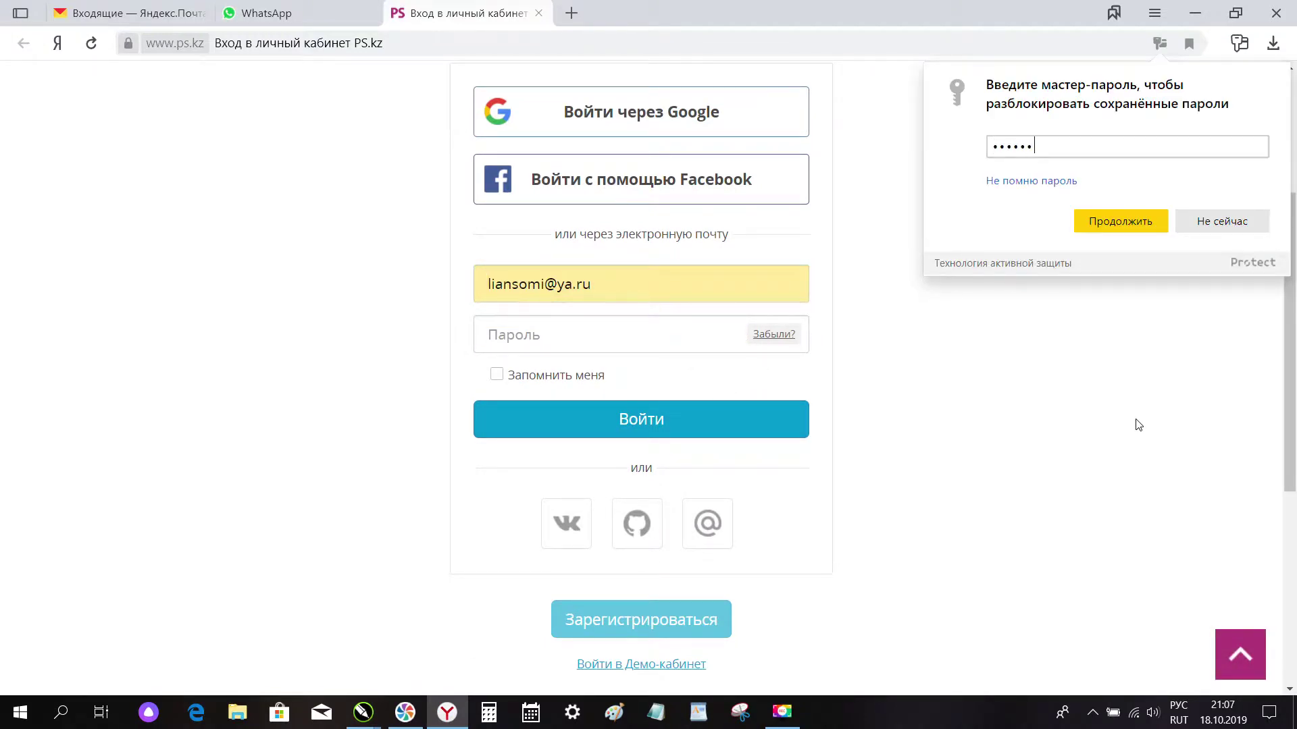
key("alt+shift")
key("Return")
left_click(643, 422)
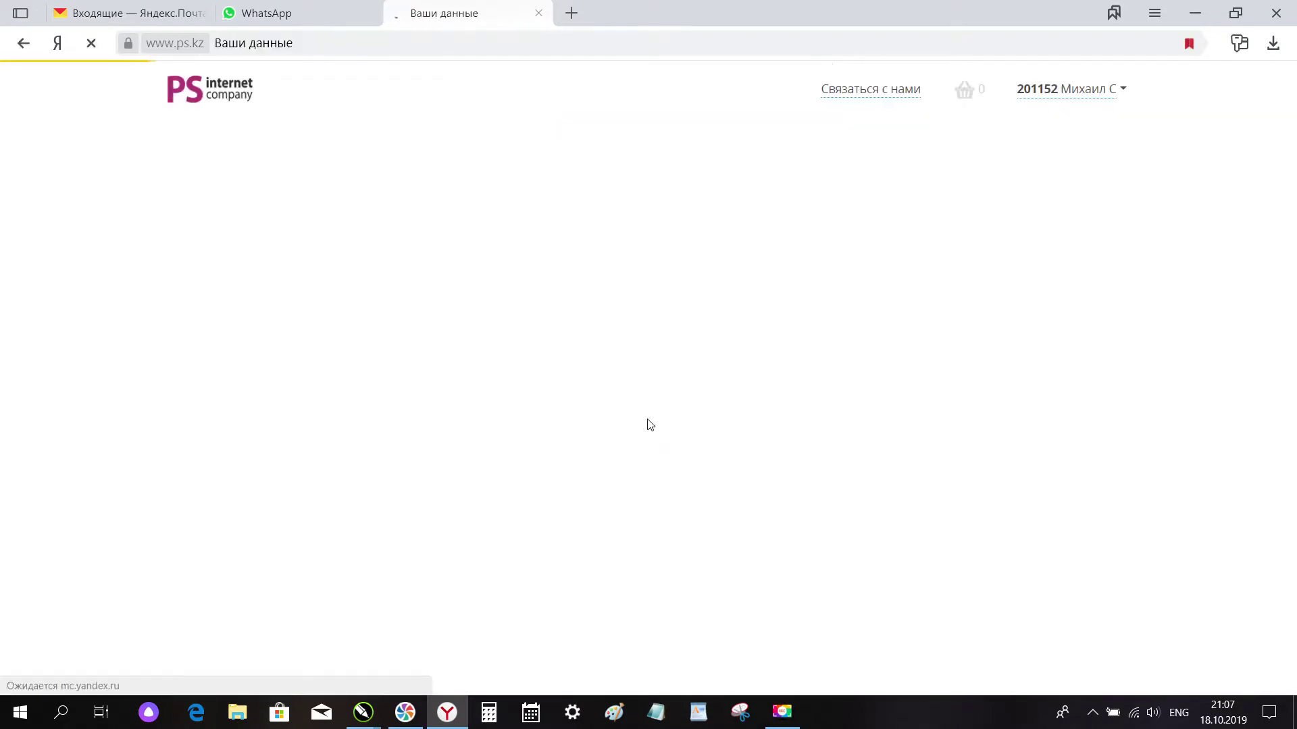
Step: Find start-upp.kz in the account's hosting list and enter its hosting control panel
scroll(590, 411, "down", 5)
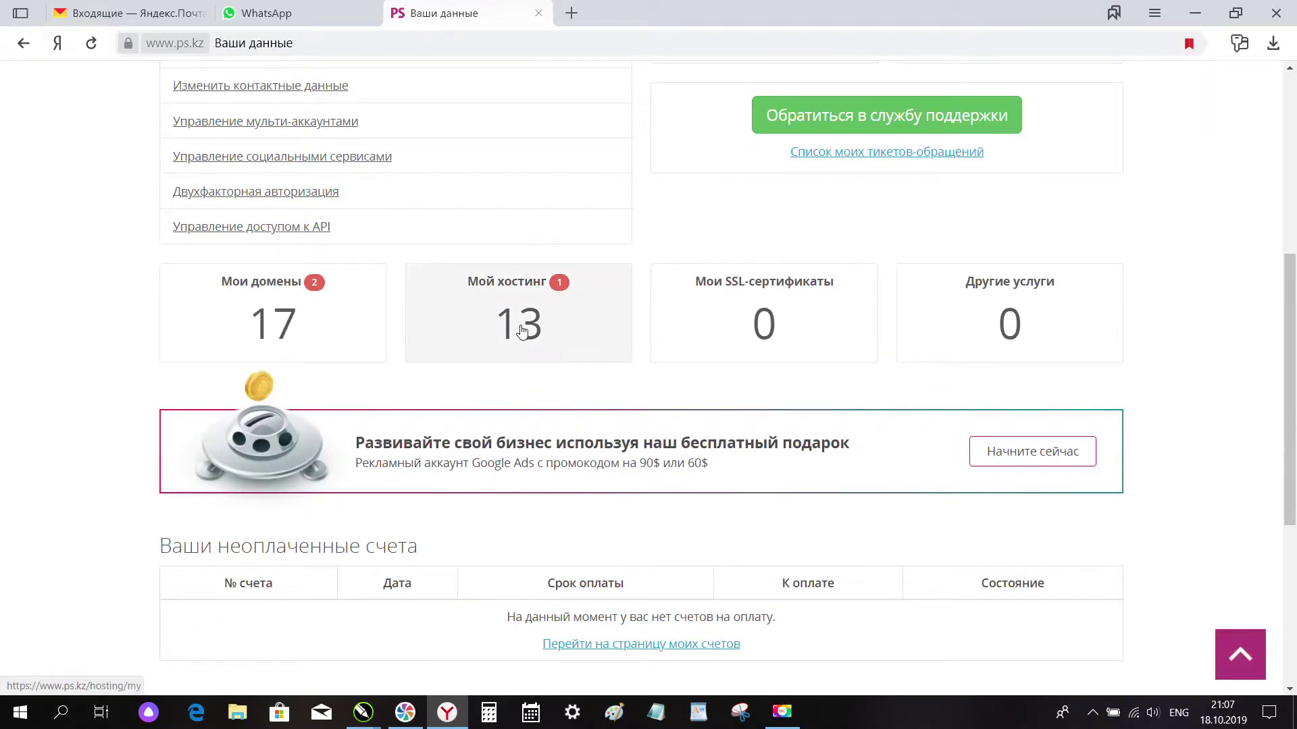
scroll(524, 329, "up", 3)
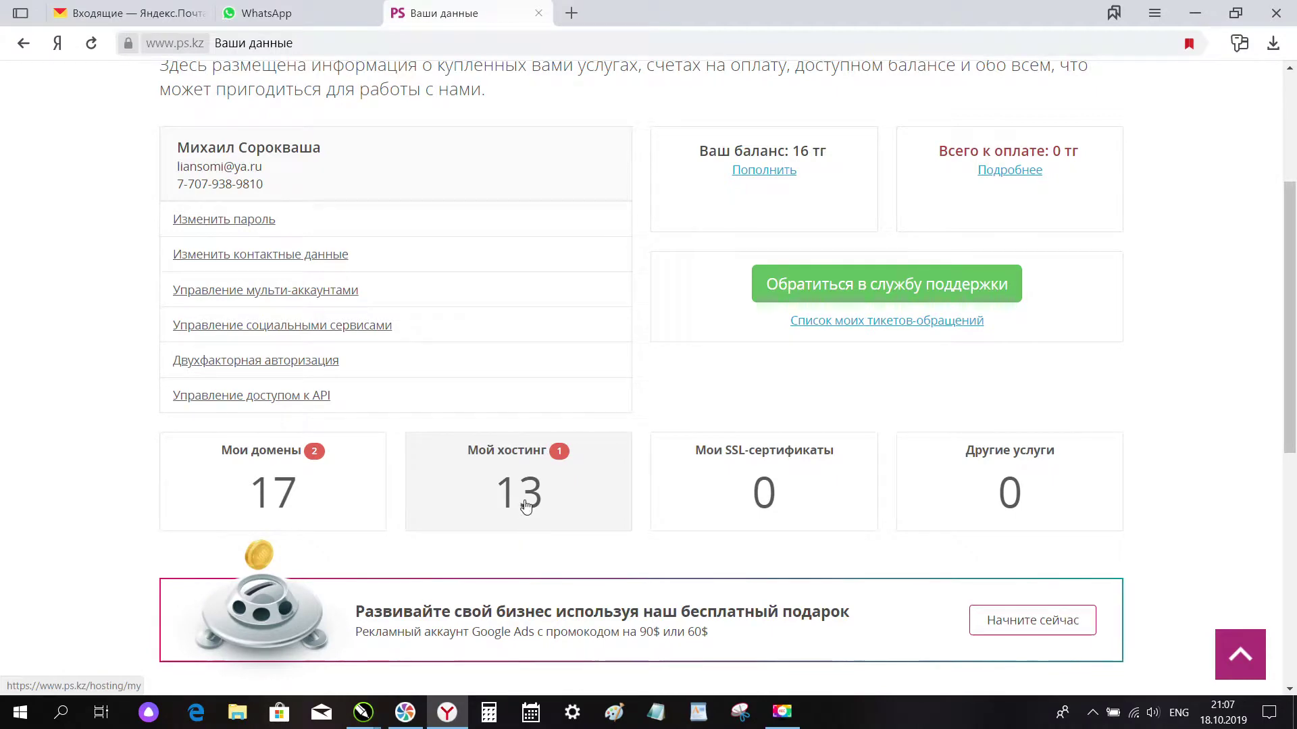
left_click(526, 507)
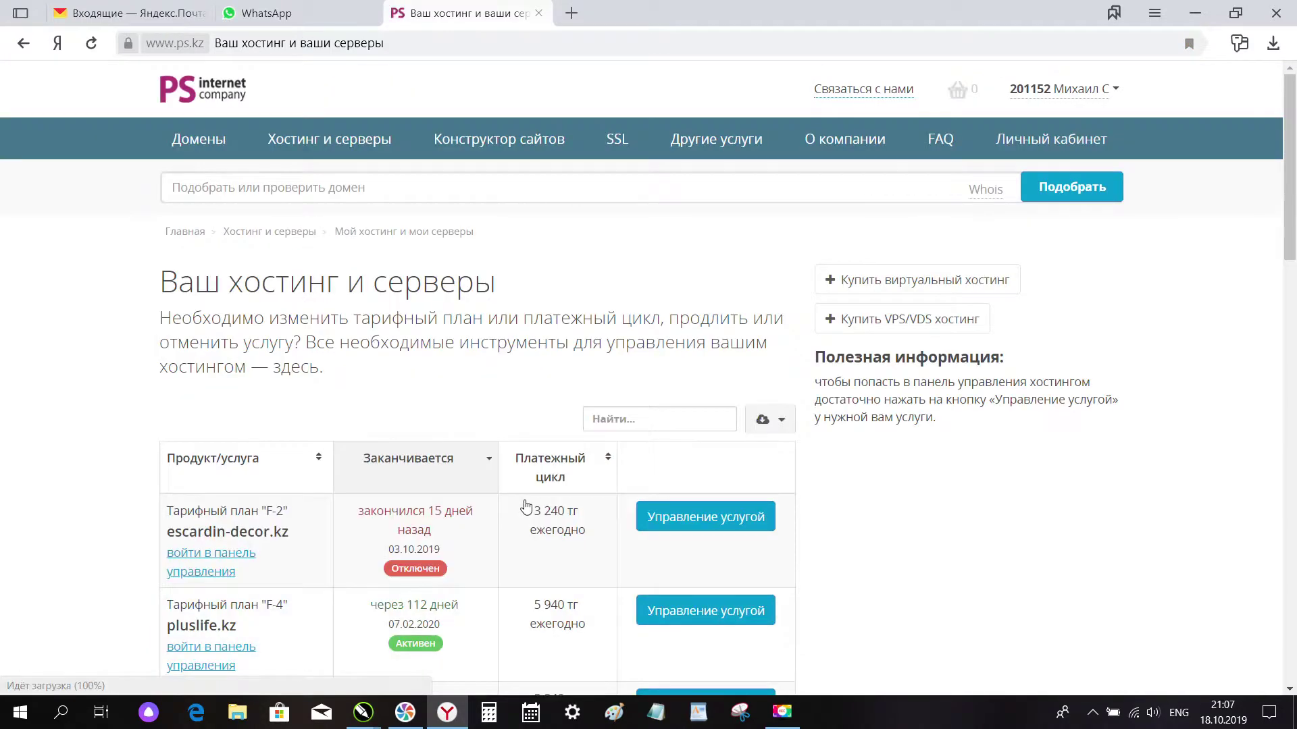
scroll(530, 484, "down", 5)
scroll(531, 484, "down", 10)
scroll(500, 459, "up", 4)
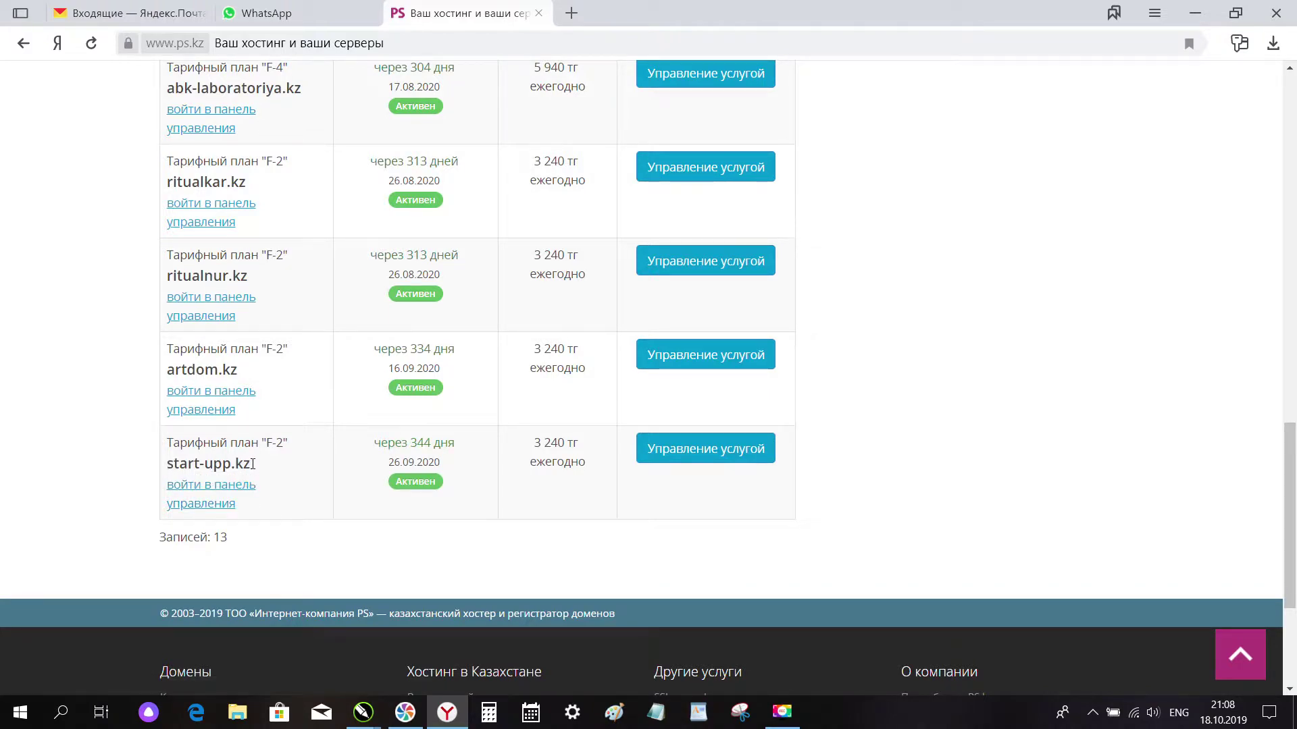
left_click(196, 487)
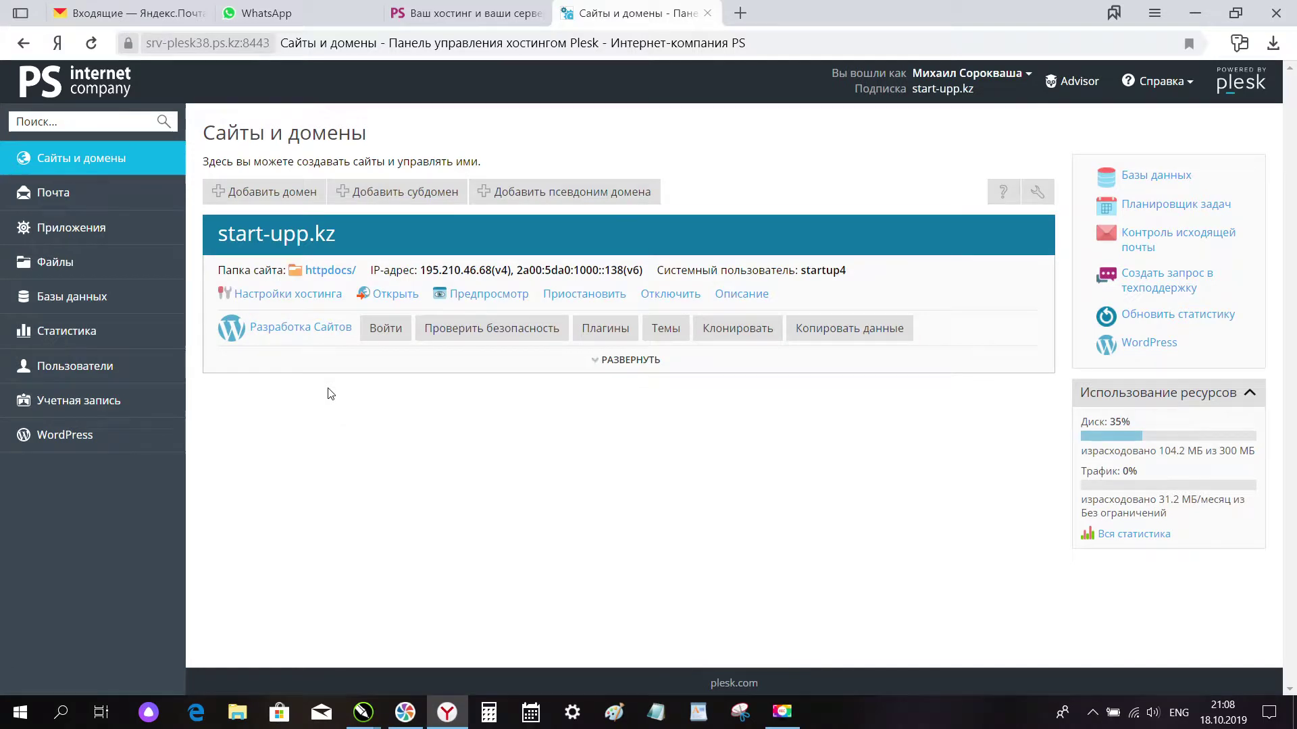
Step: Log in to the start-upp.kz WordPress dashboard and open the theme customizer
left_click(389, 333)
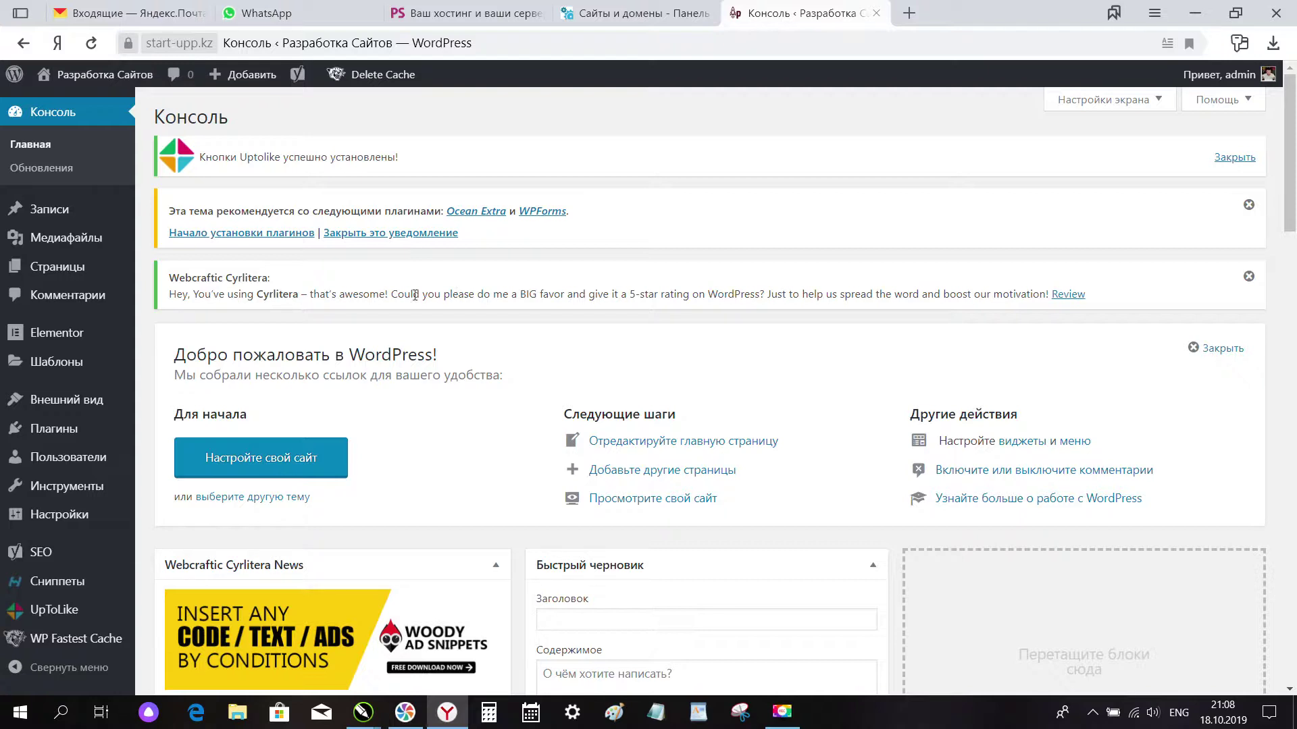
mouse_move(70, 408)
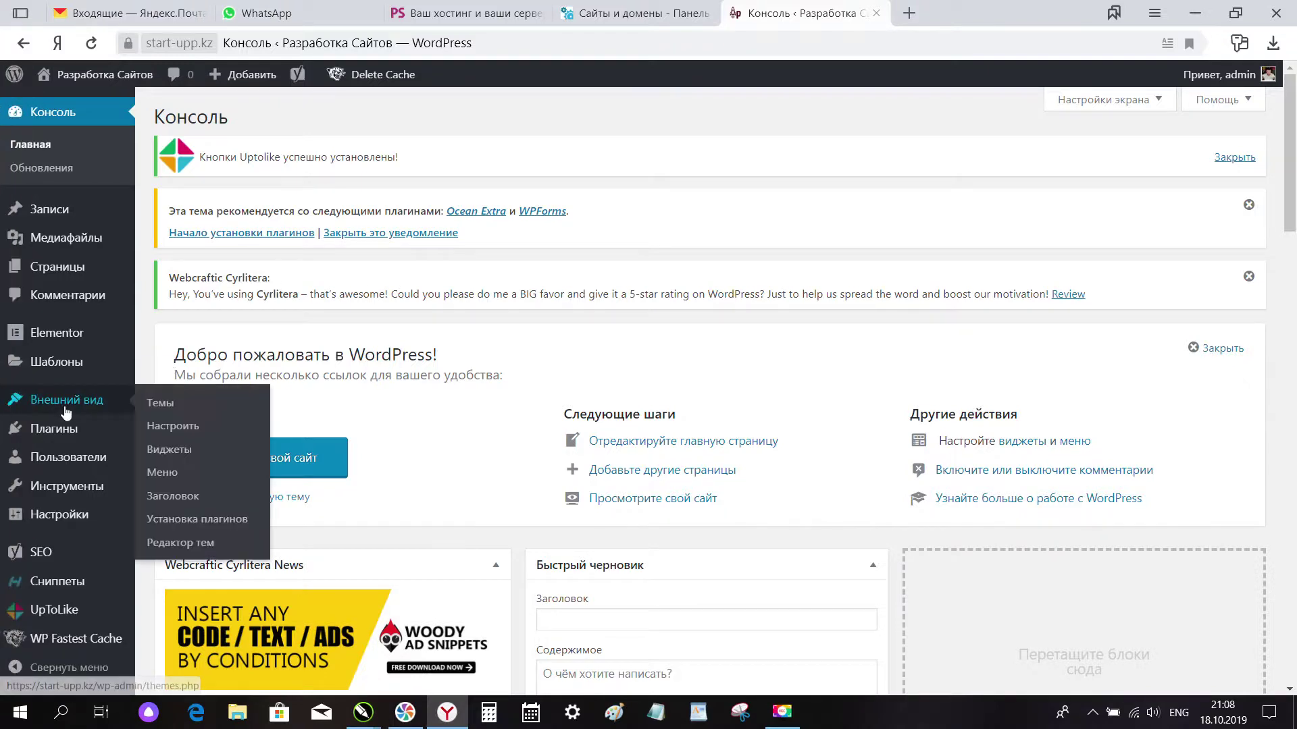
left_click(170, 428)
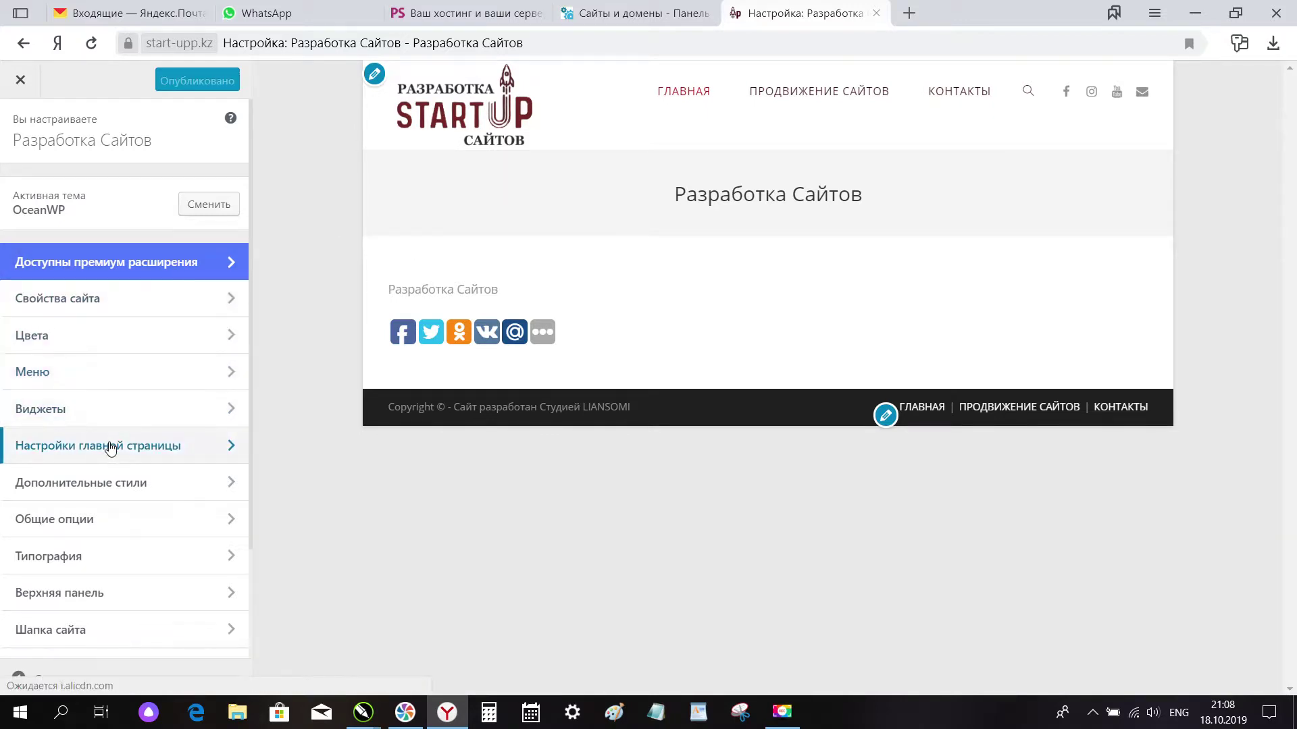
Step: Open the site header's logo settings and start uploading a replacement logo file from the computer
left_click(116, 629)
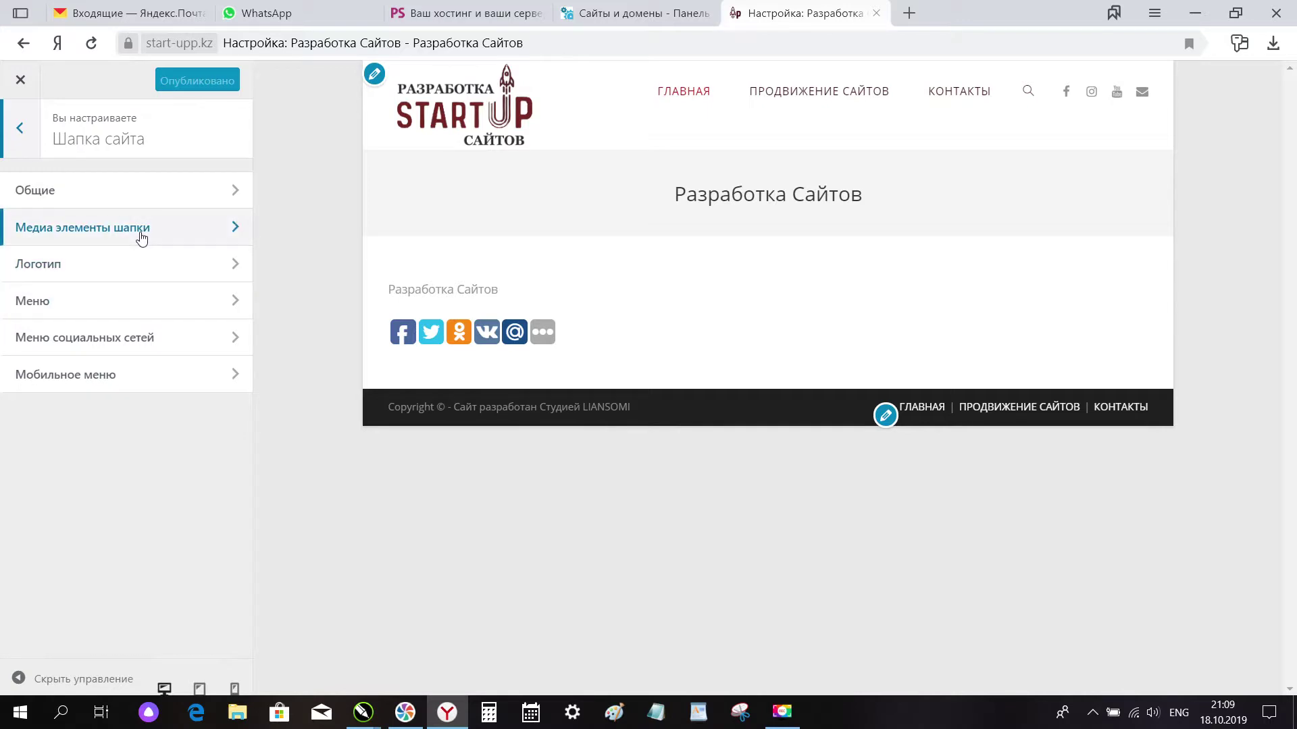
left_click(144, 270)
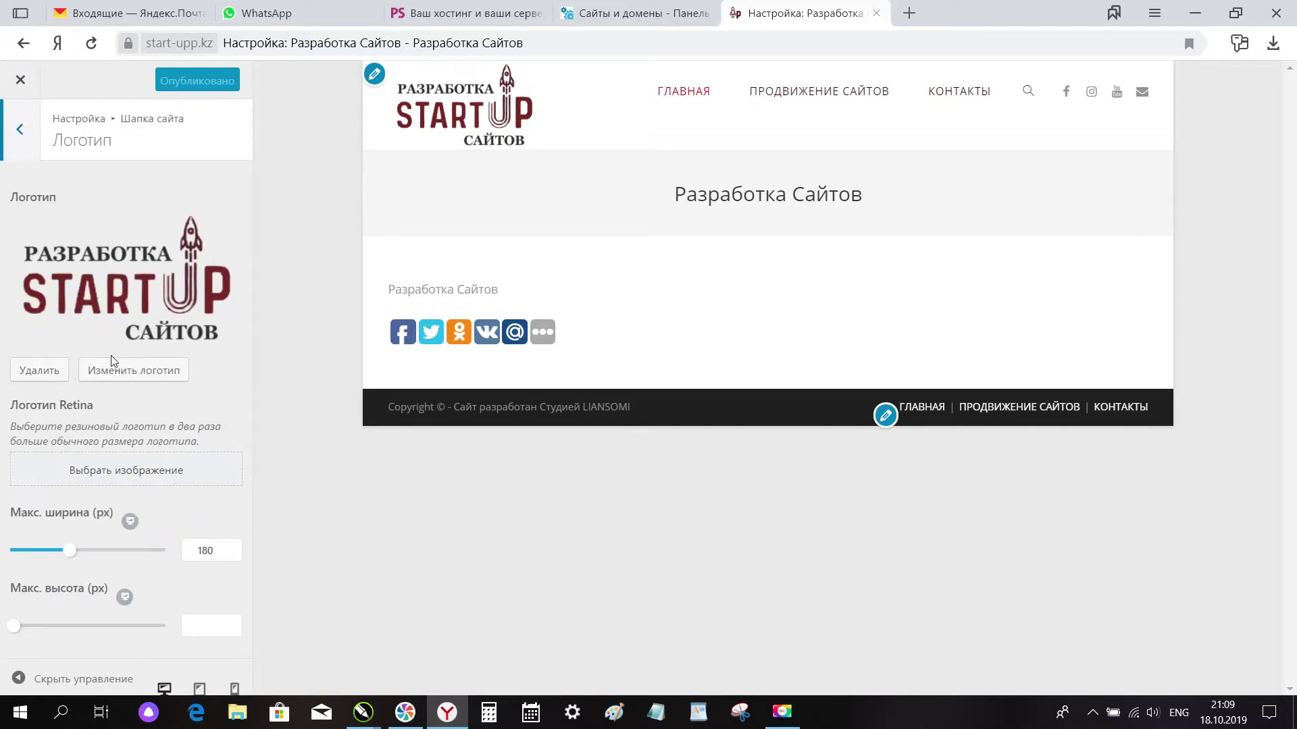
left_click(123, 380)
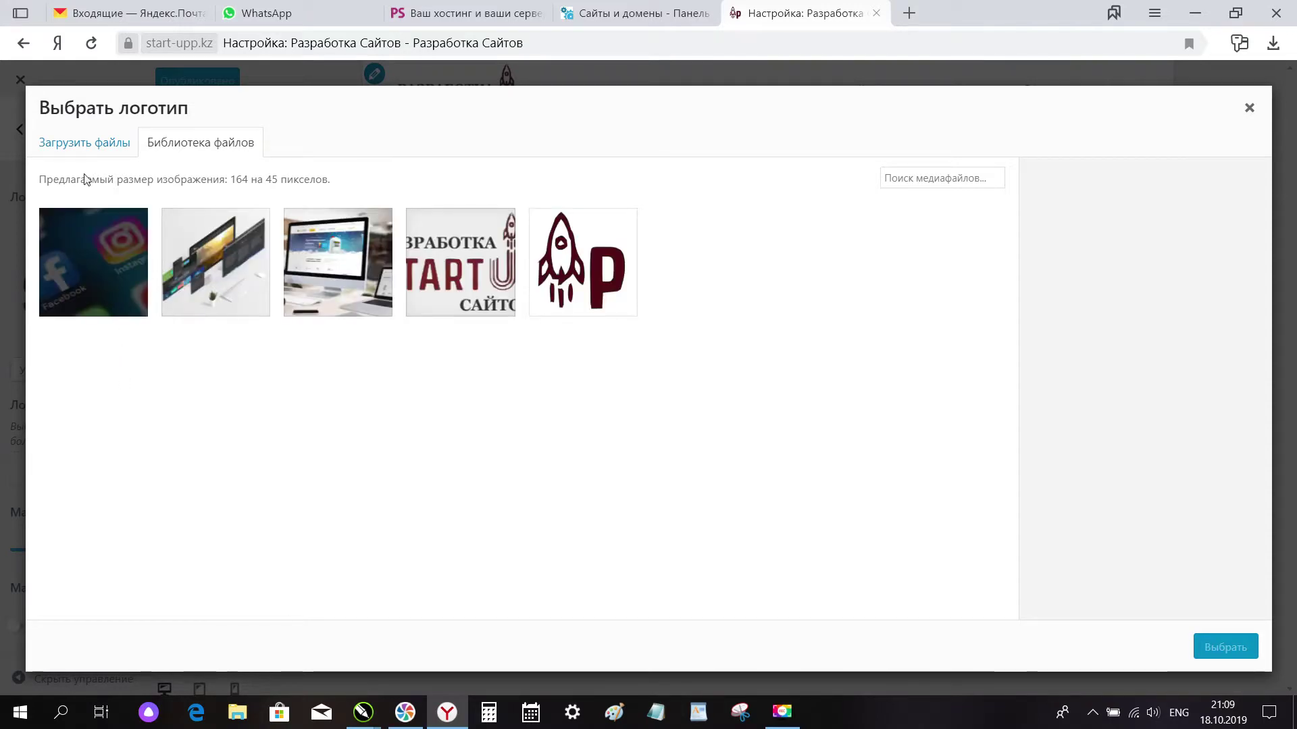
left_click(81, 144)
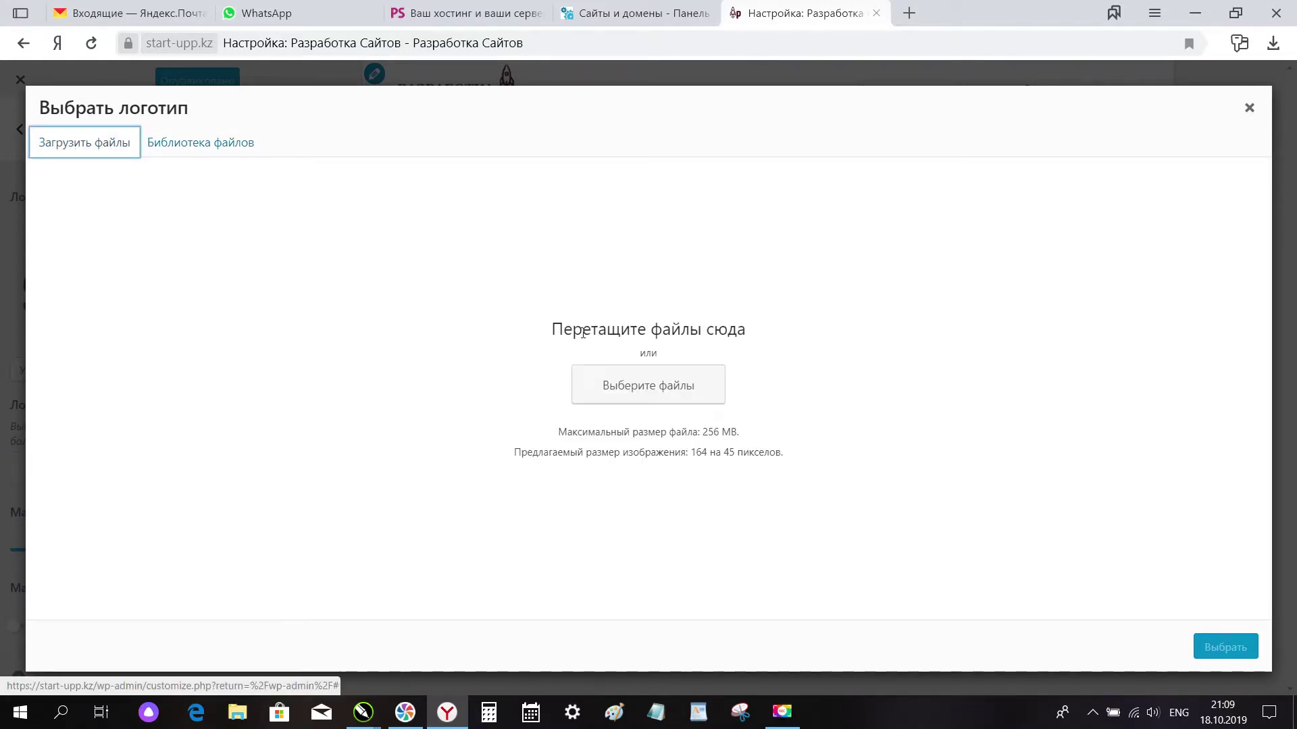
left_click(628, 380)
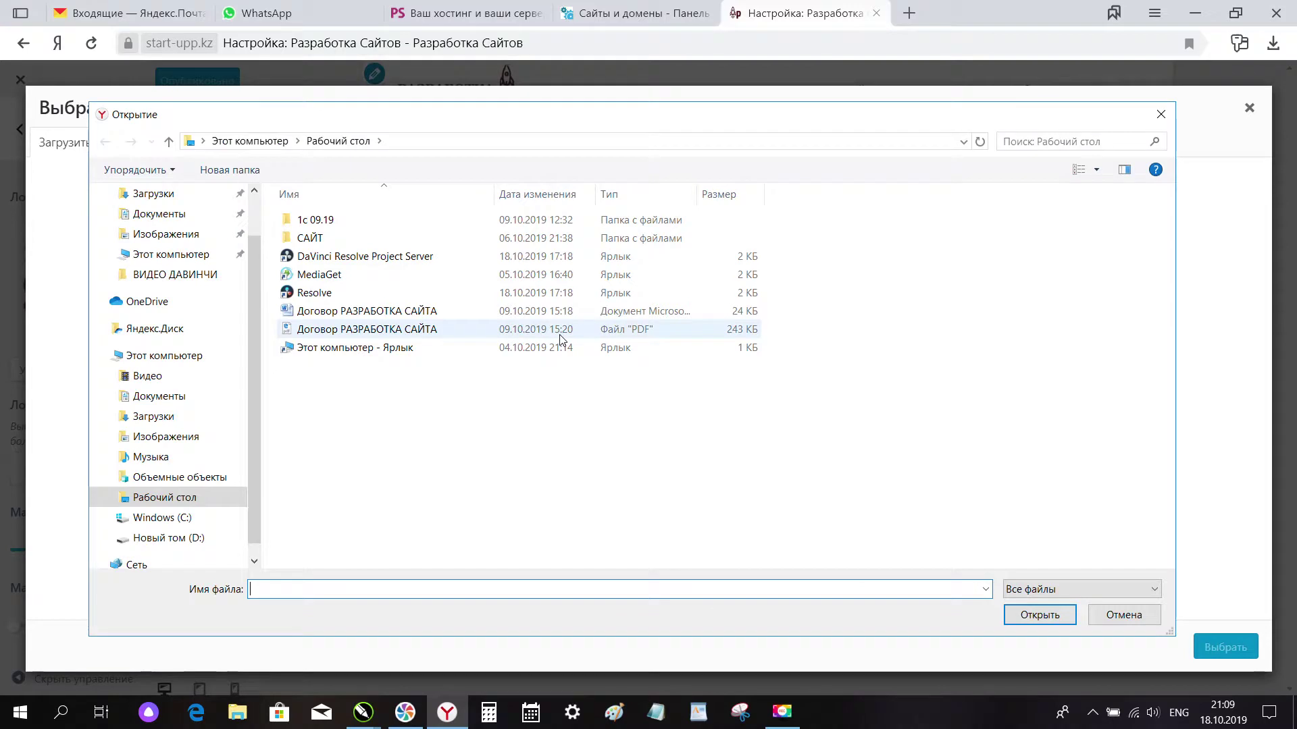
Step: Upload the logo "разработка сайтов астана" from D:\РАБОТА\002 РАЗРАБОТКА САЙТОВ\ЯЯЯ\SRART UPP\IMG, copying its file name first
left_click(169, 538)
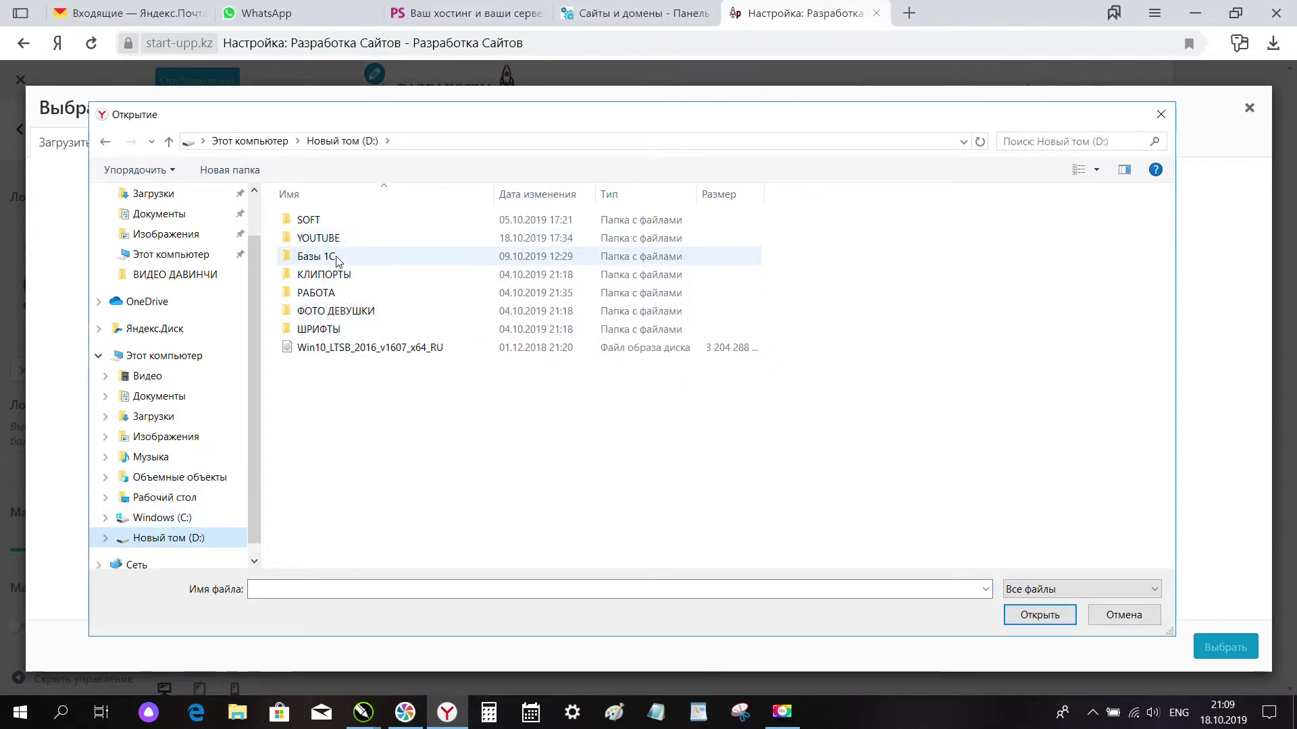
double_click(336, 292)
double_click(312, 221)
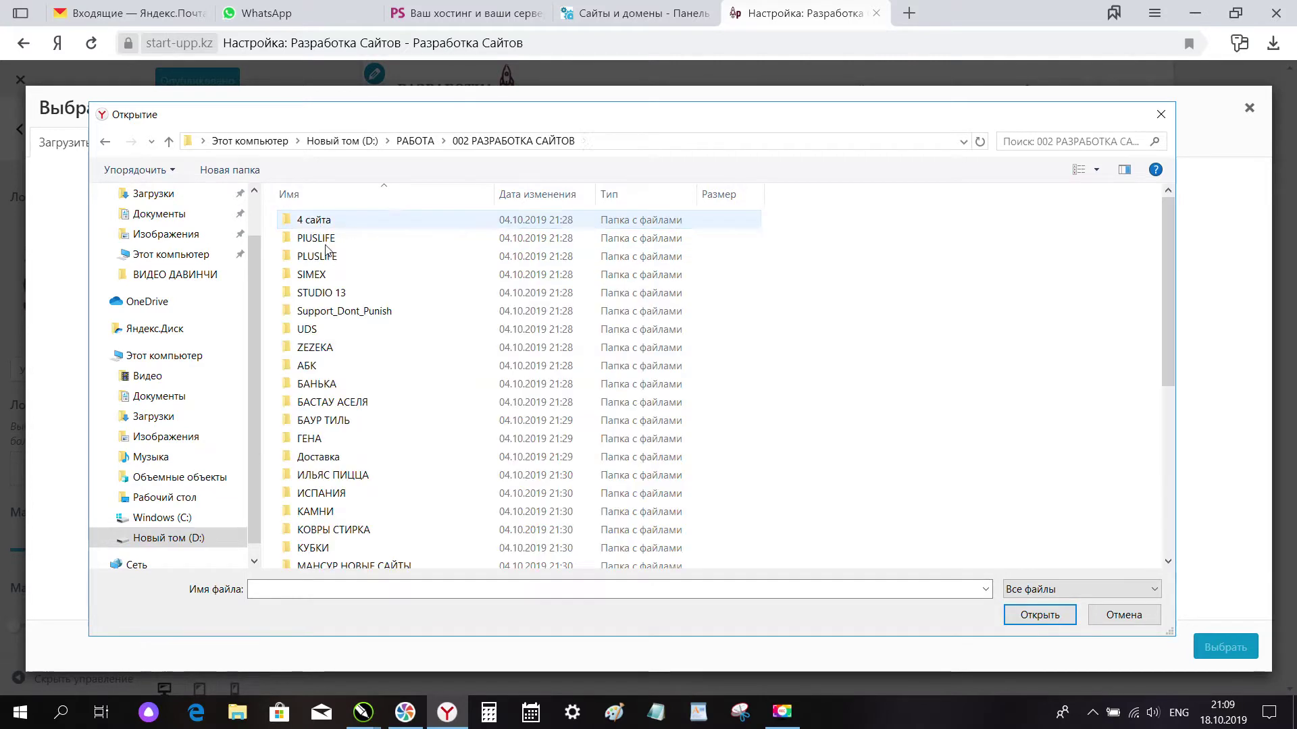
scroll(325, 250, "down", 6)
double_click(333, 464)
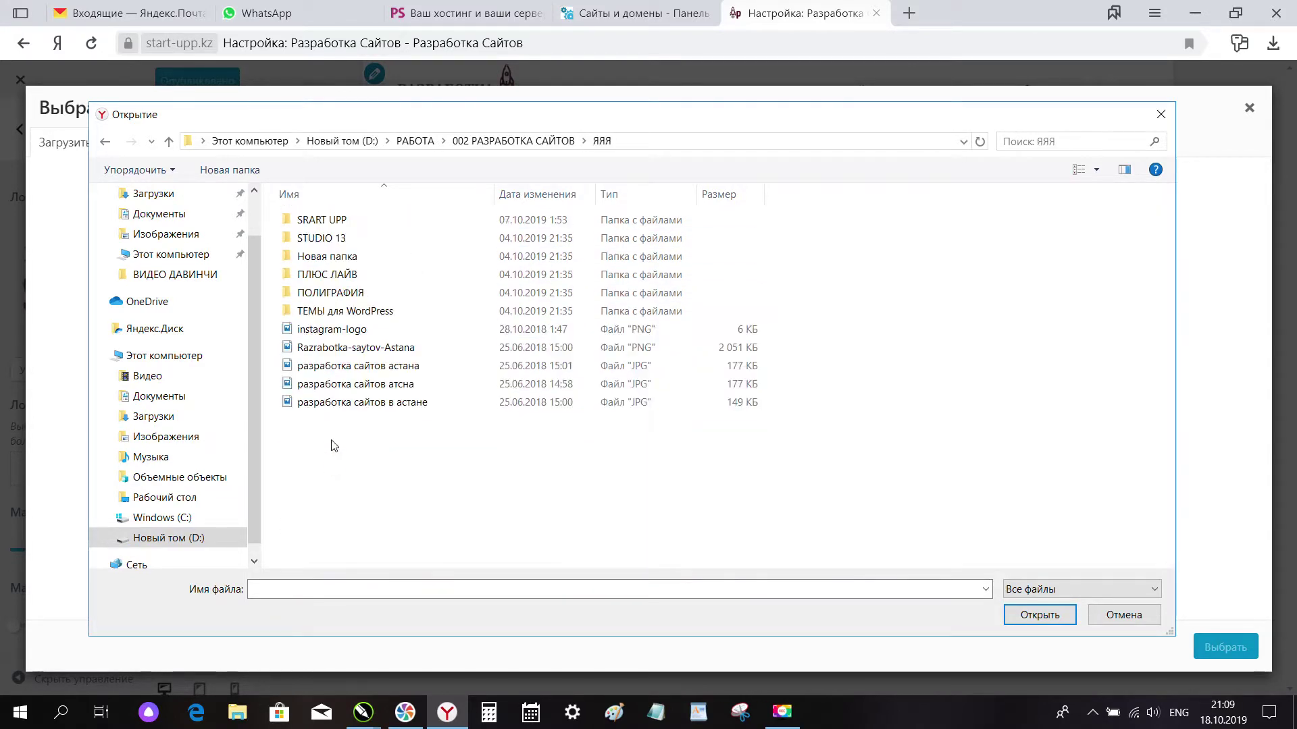
double_click(331, 221)
double_click(331, 225)
left_click(491, 295)
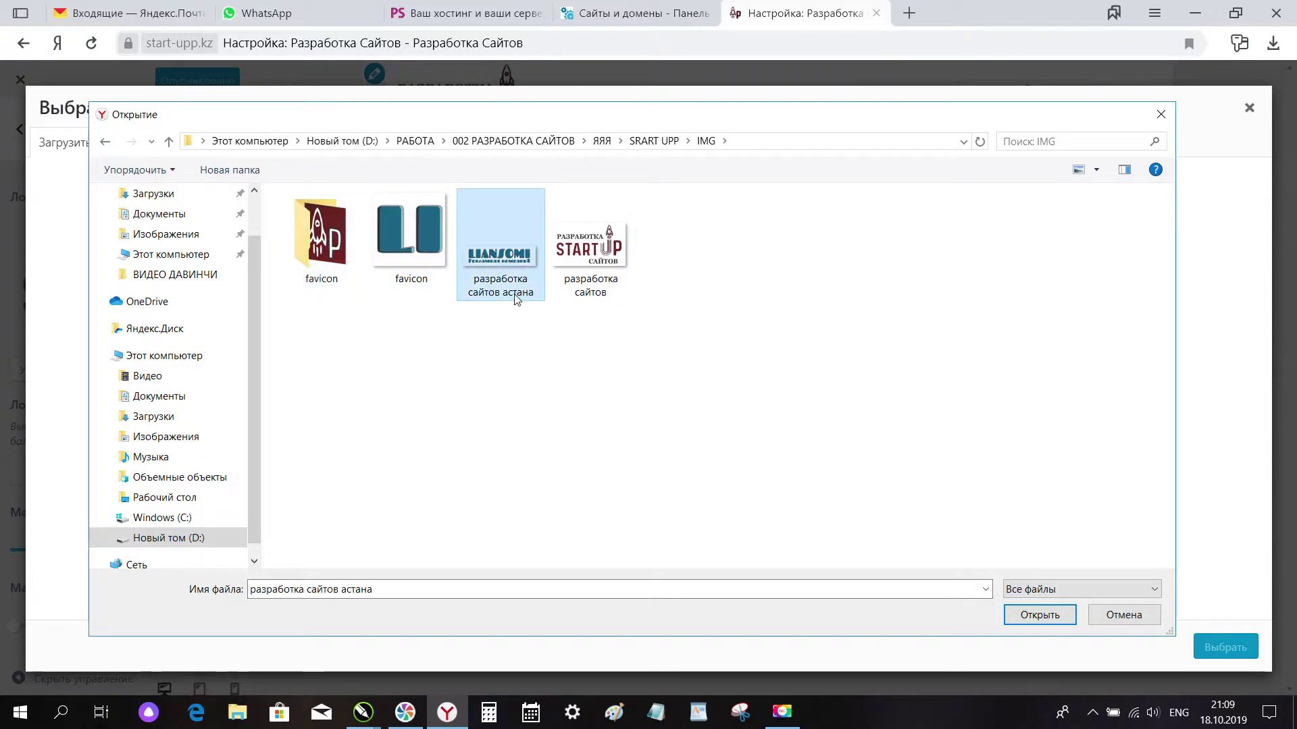
left_click(515, 298)
key("ctrl+c")
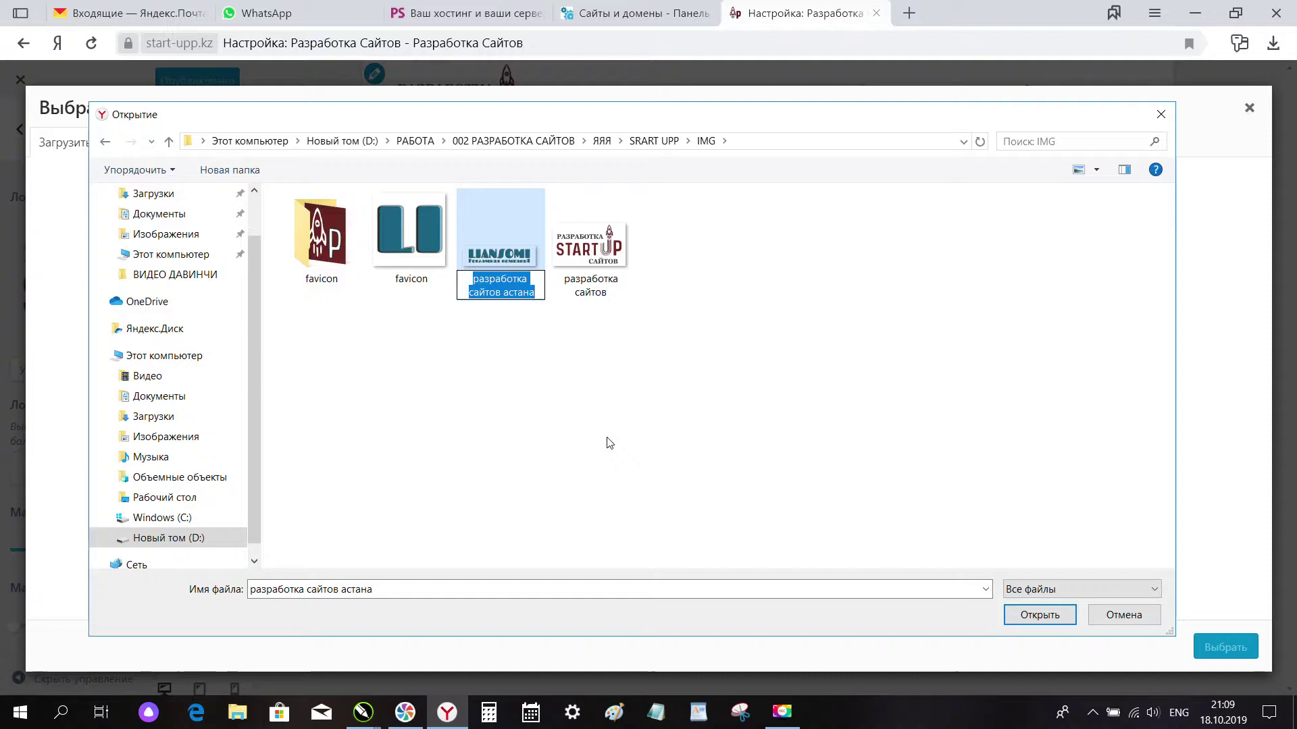
left_click(612, 451)
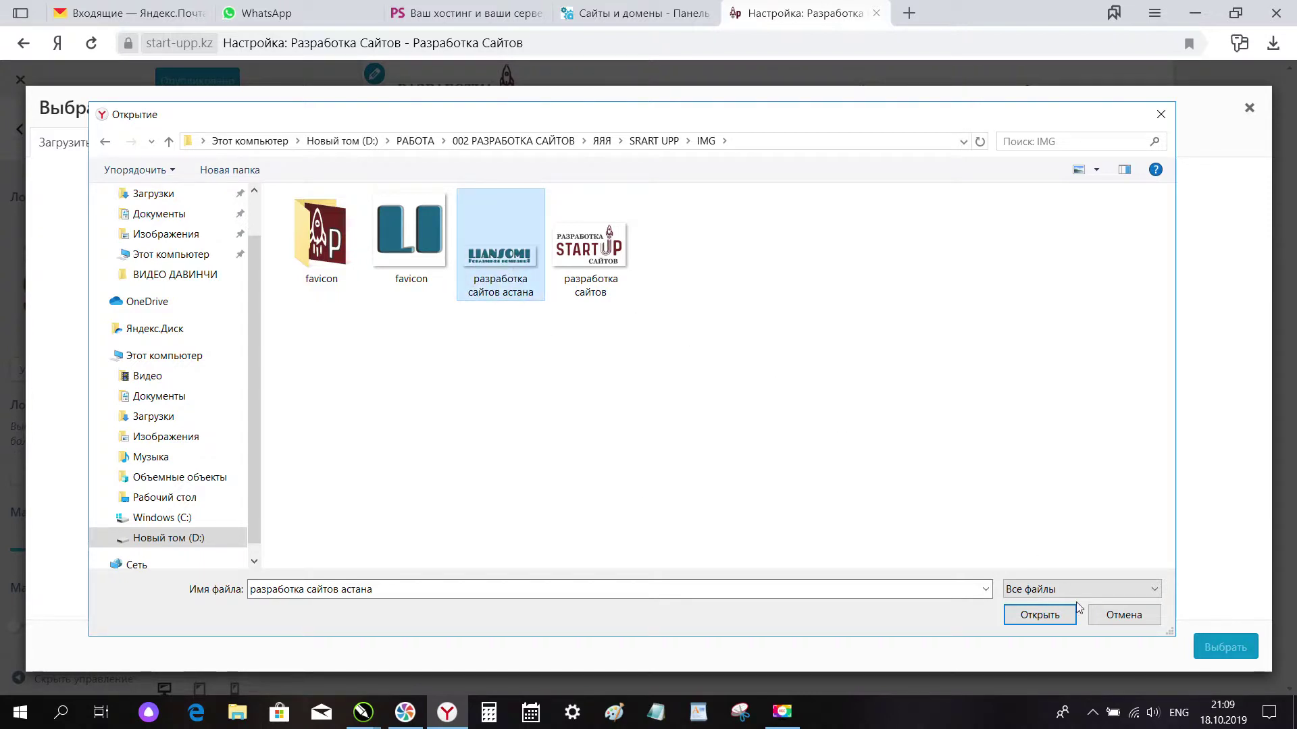
left_click(1051, 616)
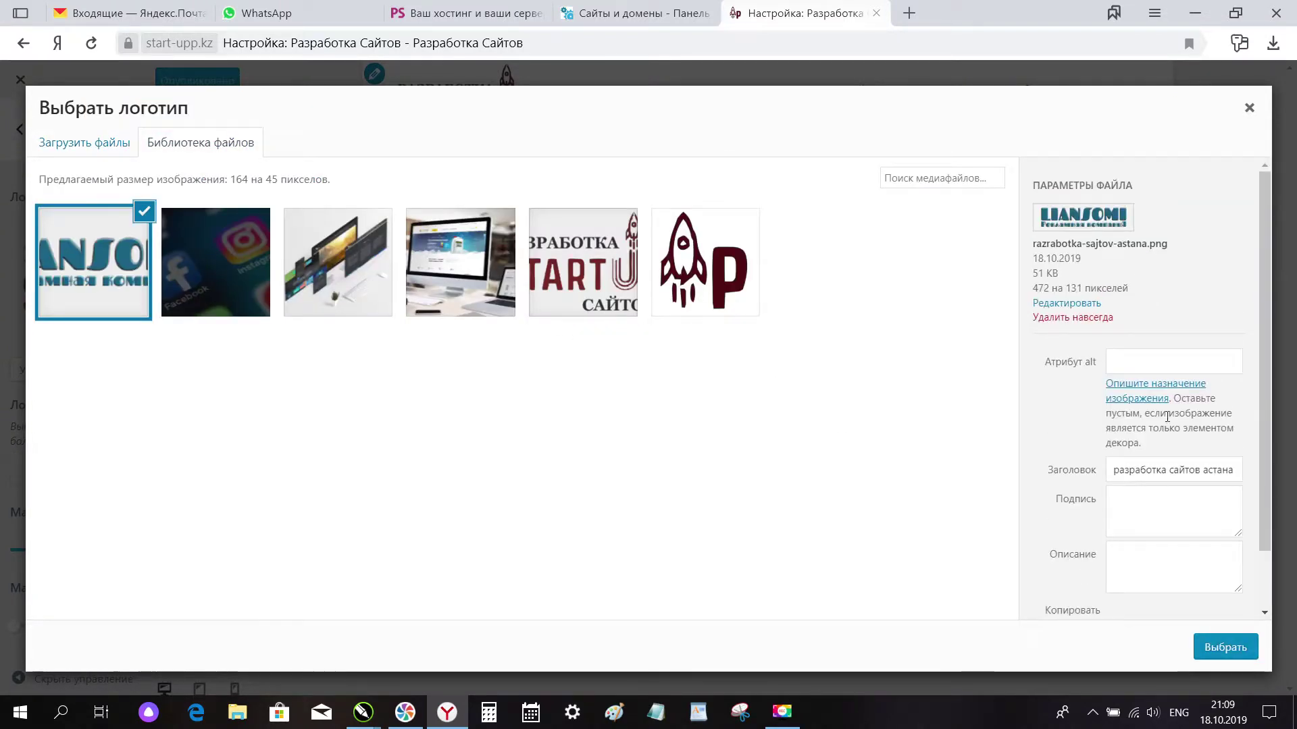
Step: Fill the logo's alt text and description with "разработка сайтов астана" and apply it as the header logo with the default crop
left_click(1137, 362)
key("ctrl+v")
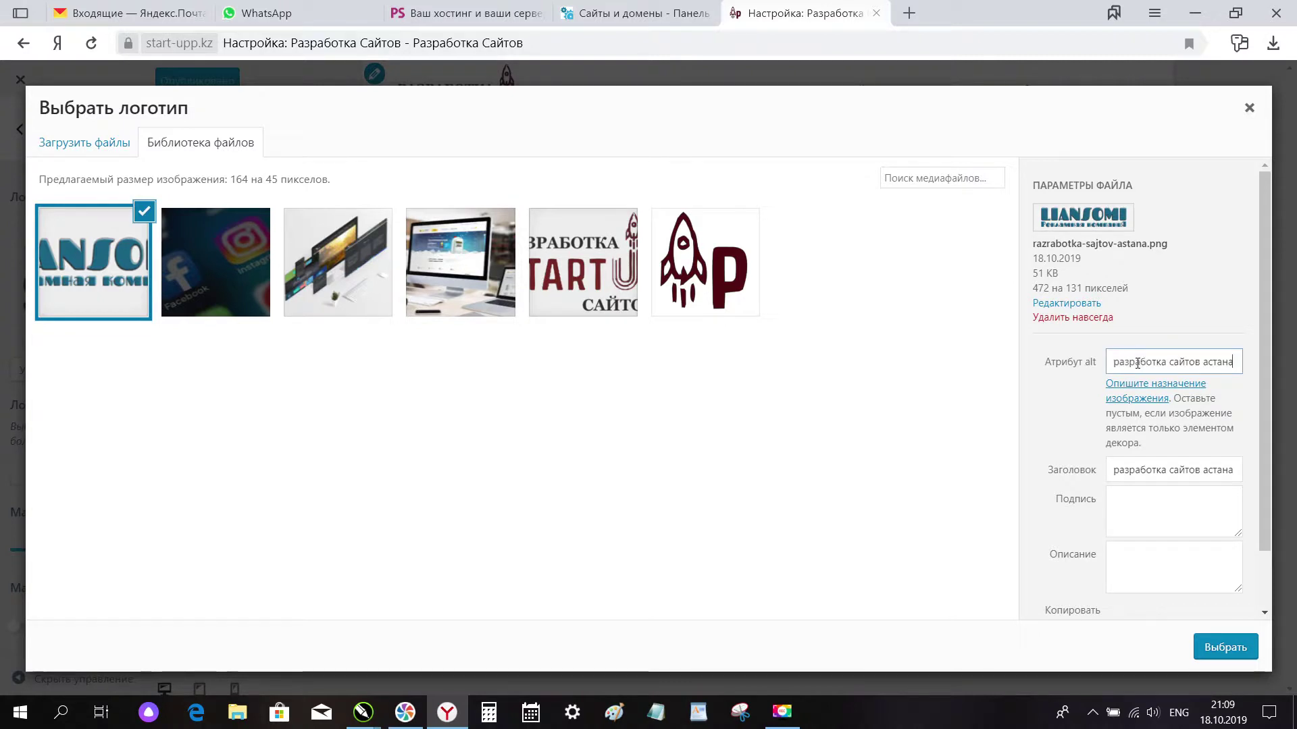
left_click(1163, 584)
key("ctrl+v")
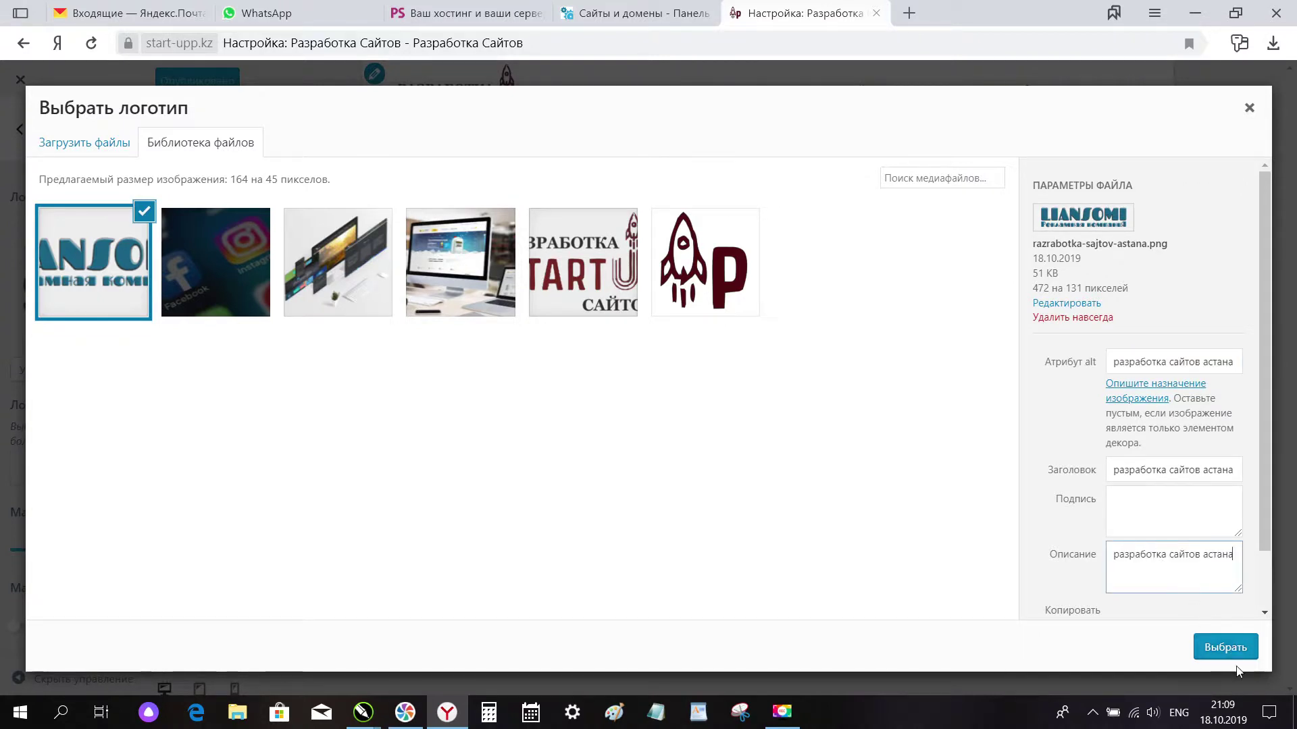
left_click(1225, 648)
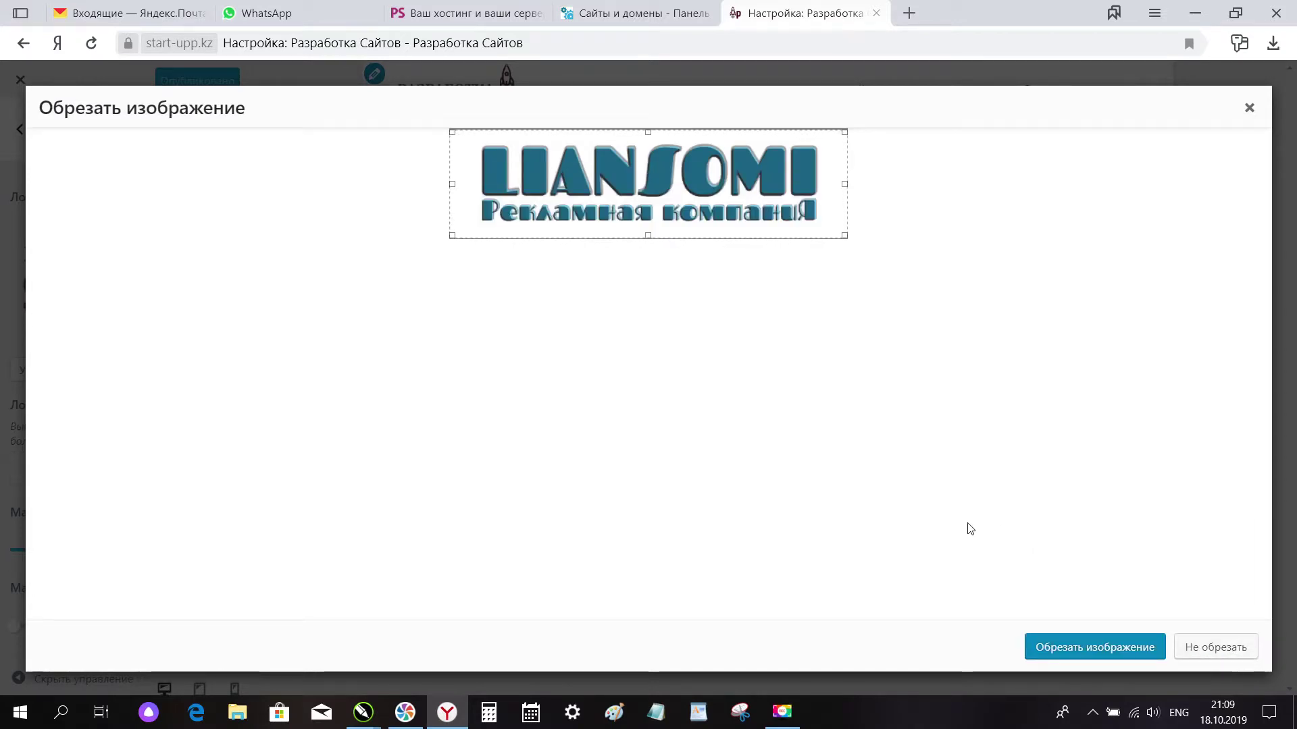
left_click(1096, 647)
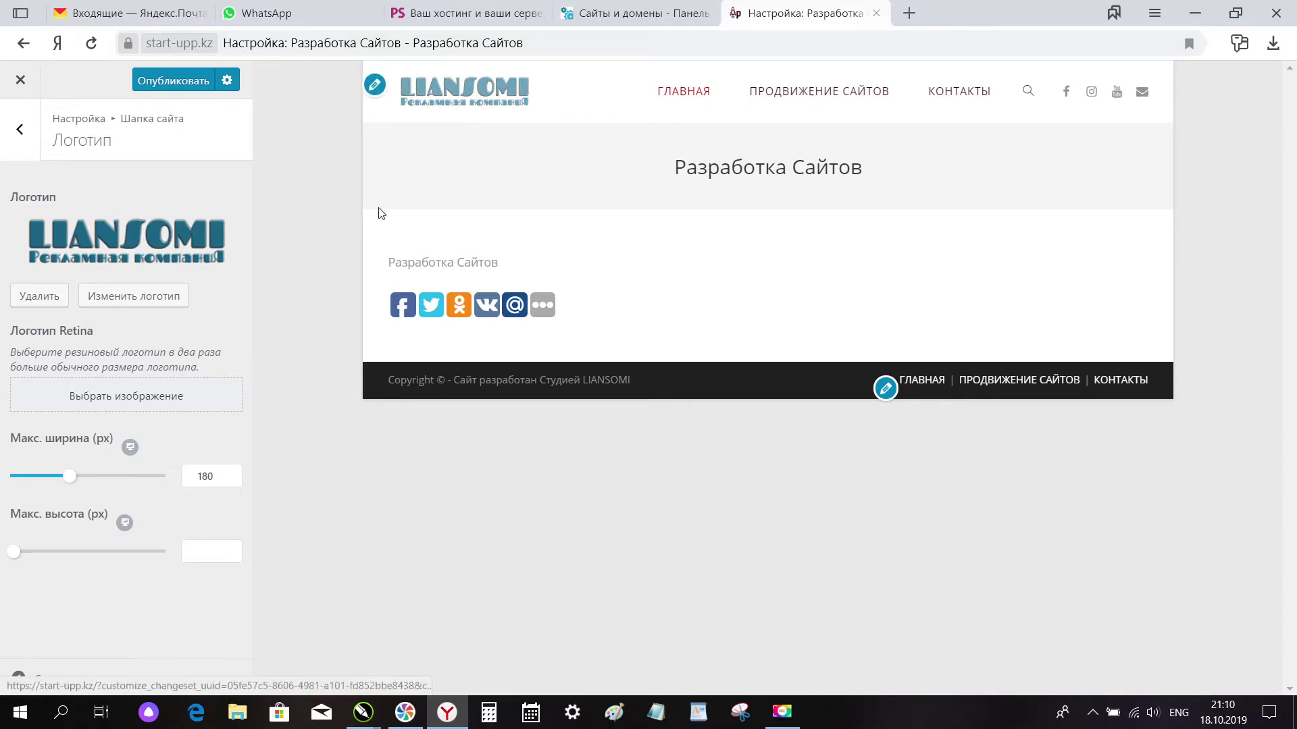
Step: Set the logo's maximum width to 220 px and publish the changes
double_click(217, 471)
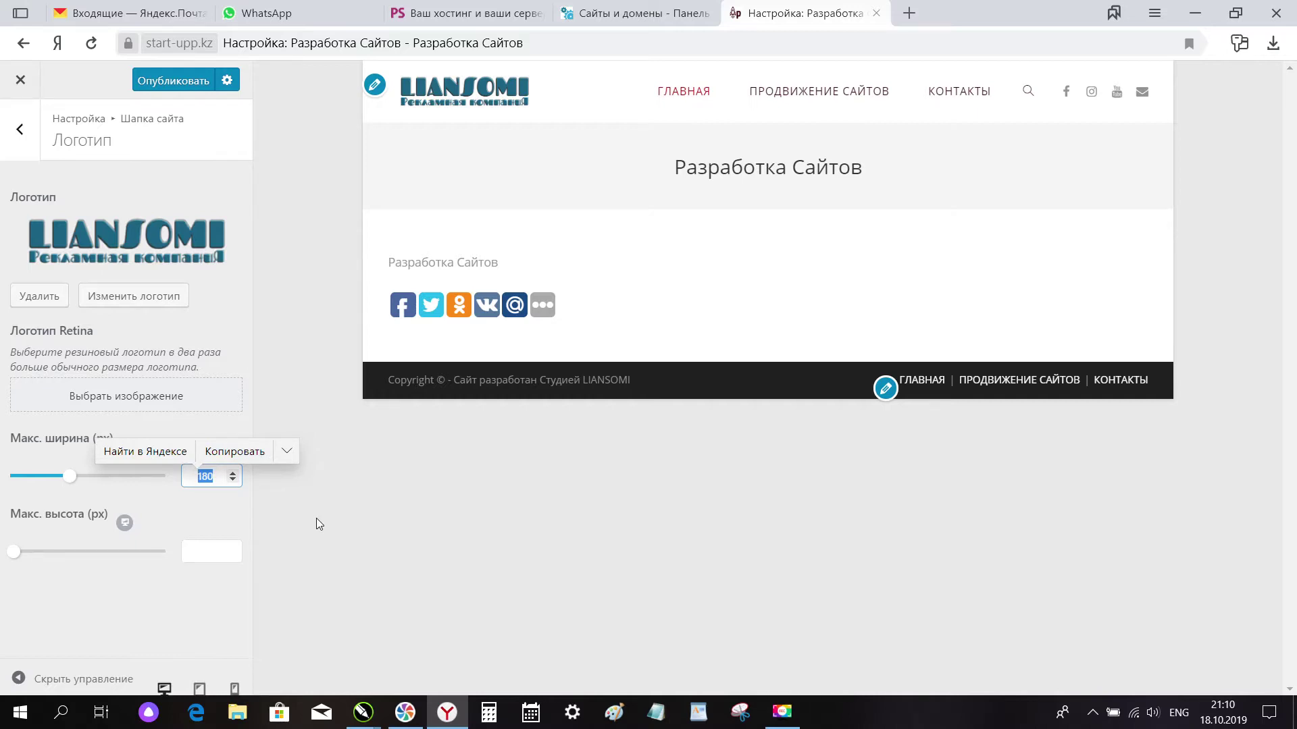
type("220")
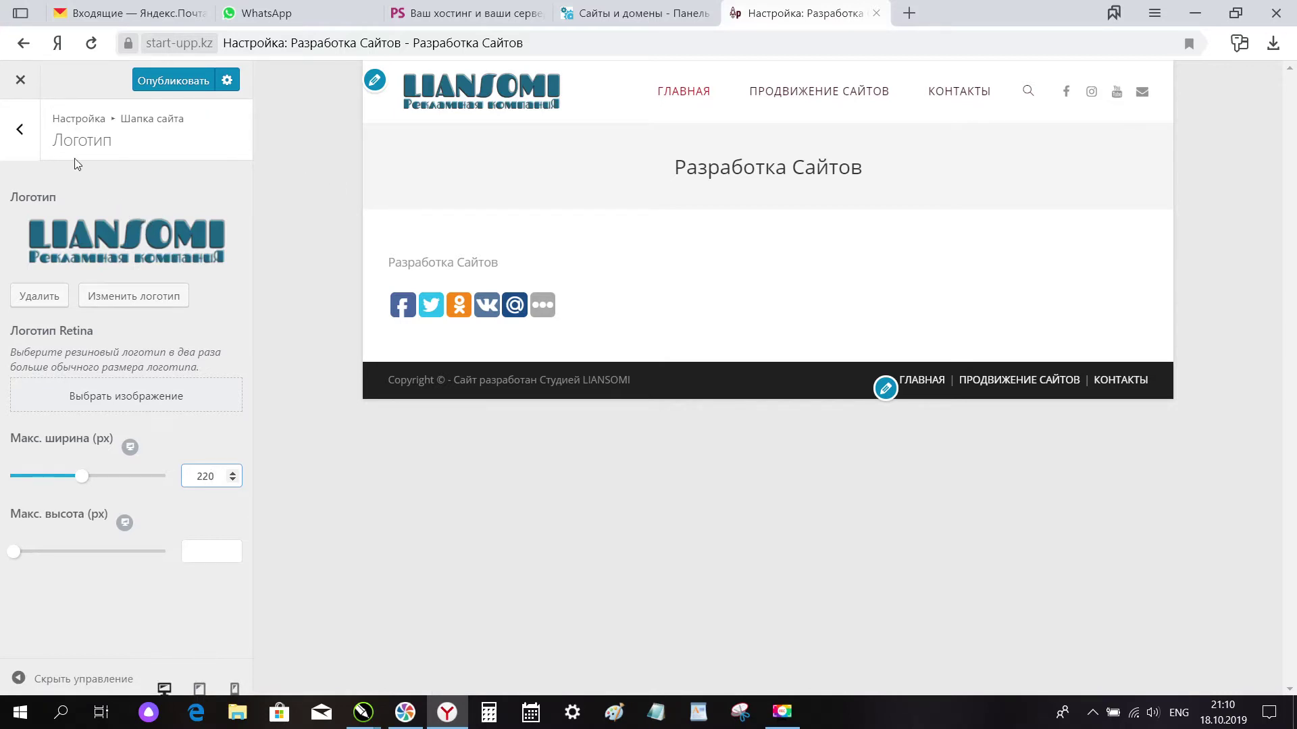
left_click(173, 81)
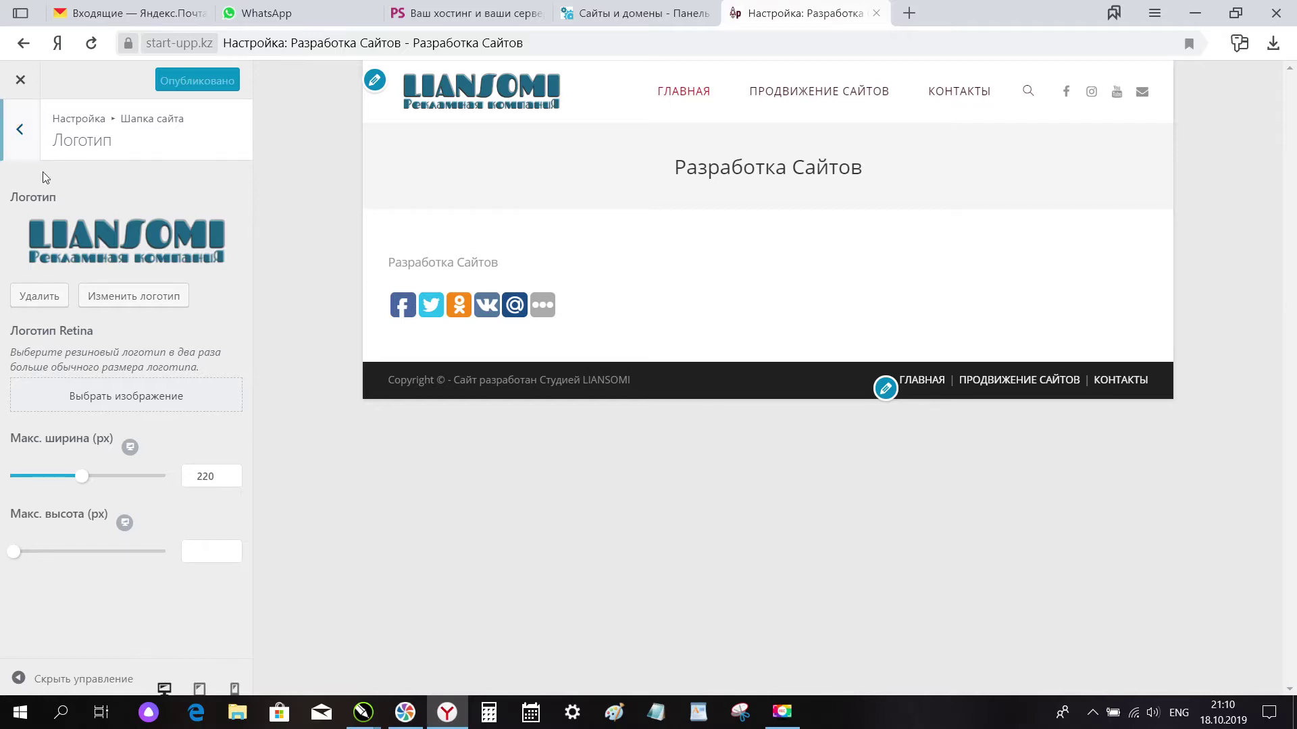
key("XF86MonBrightnessUp")
key("Print")
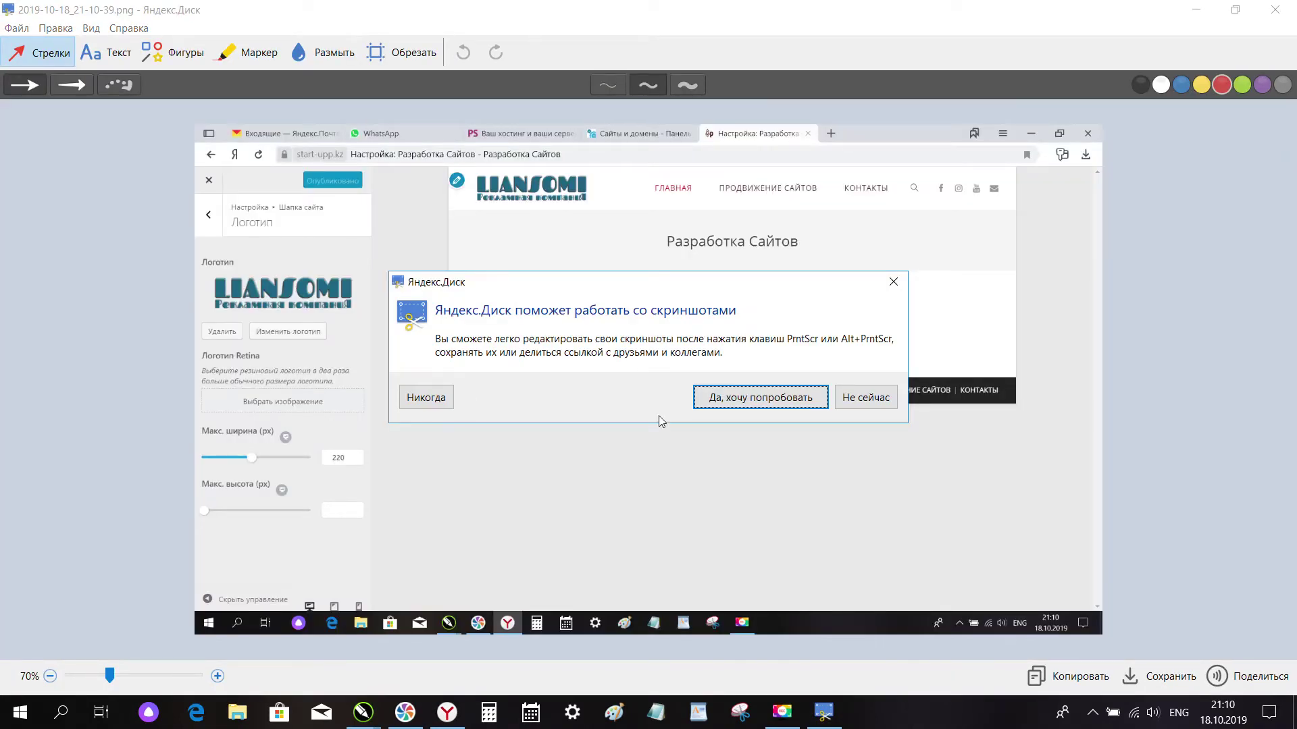
left_click(853, 404)
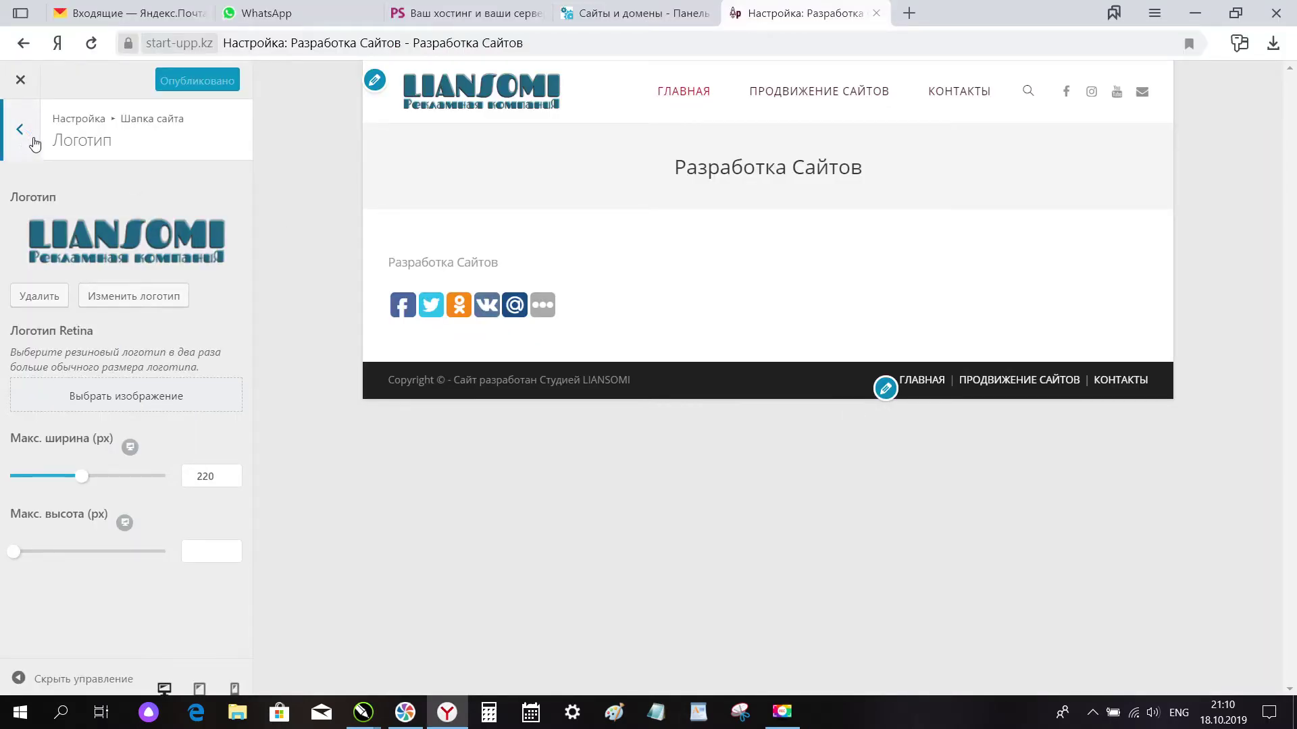
Step: Narrow the browser window to check the new logo in the mobile layout, and maximize the window again
left_click(1235, 13)
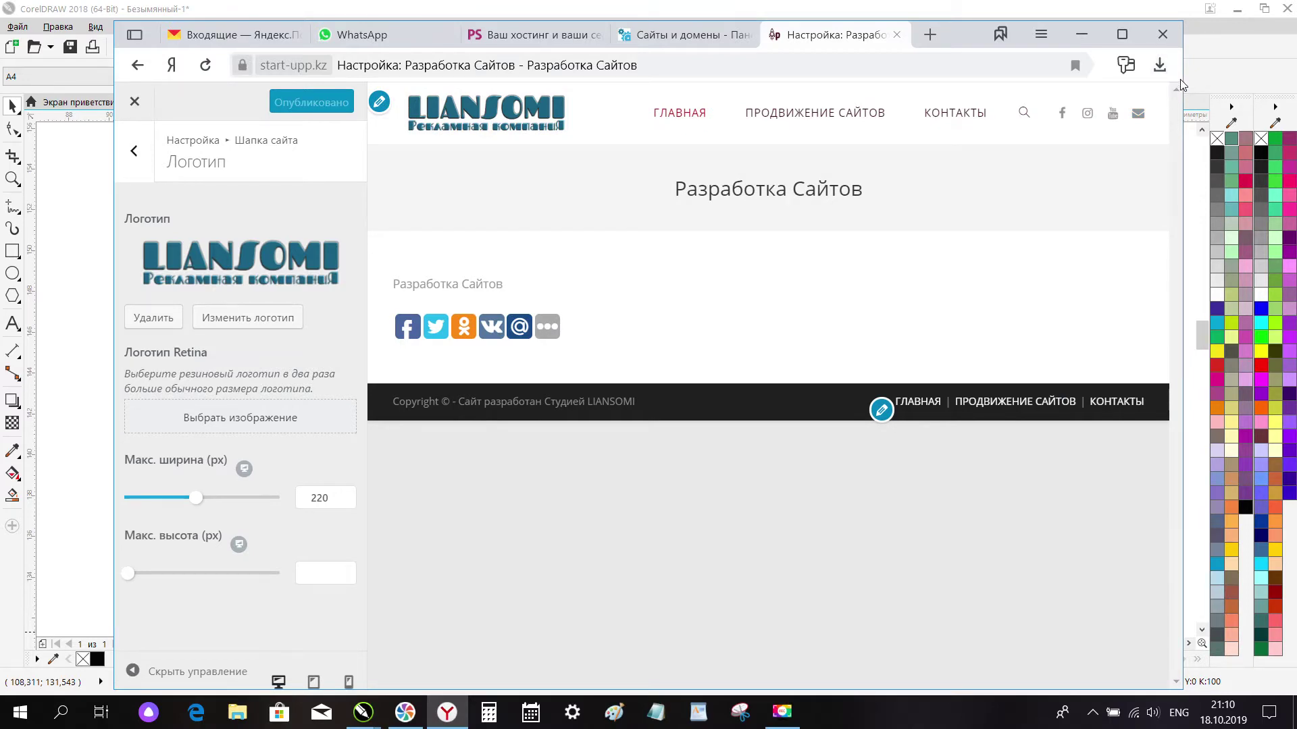
left_click_drag(1186, 79, 690, 186)
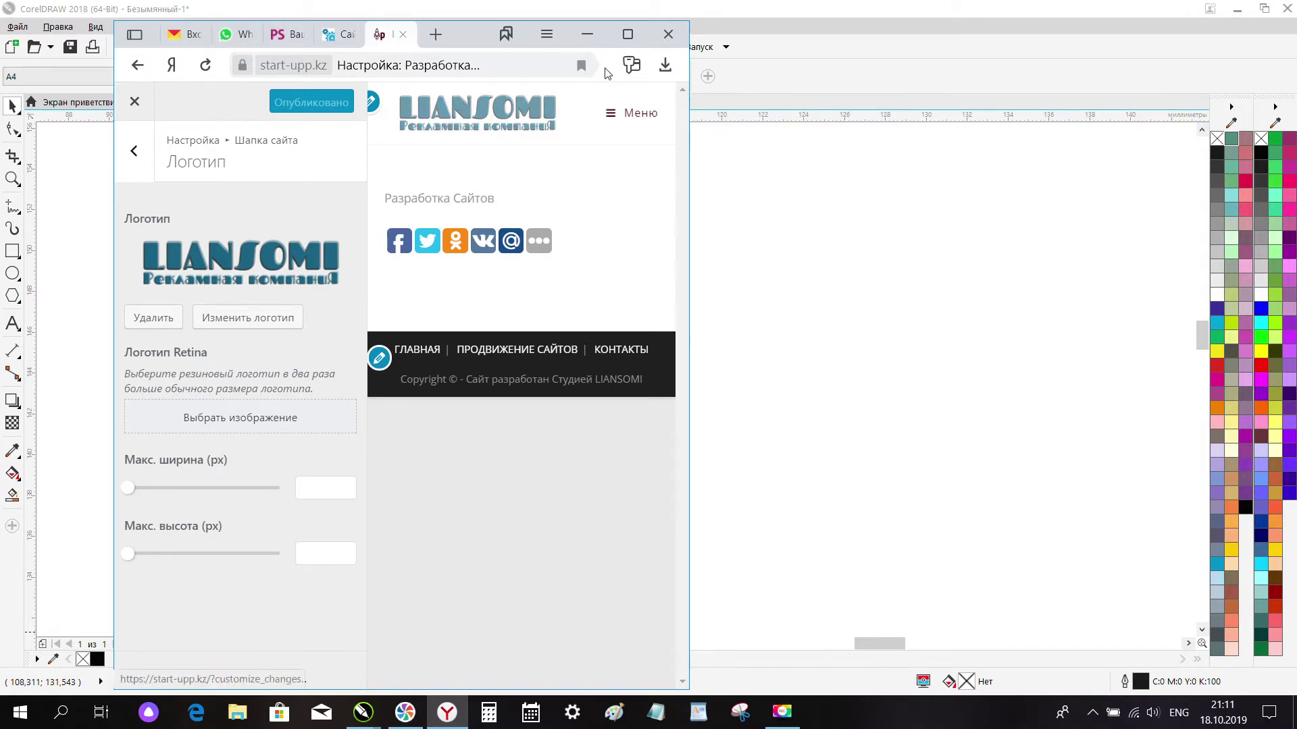
left_click(628, 34)
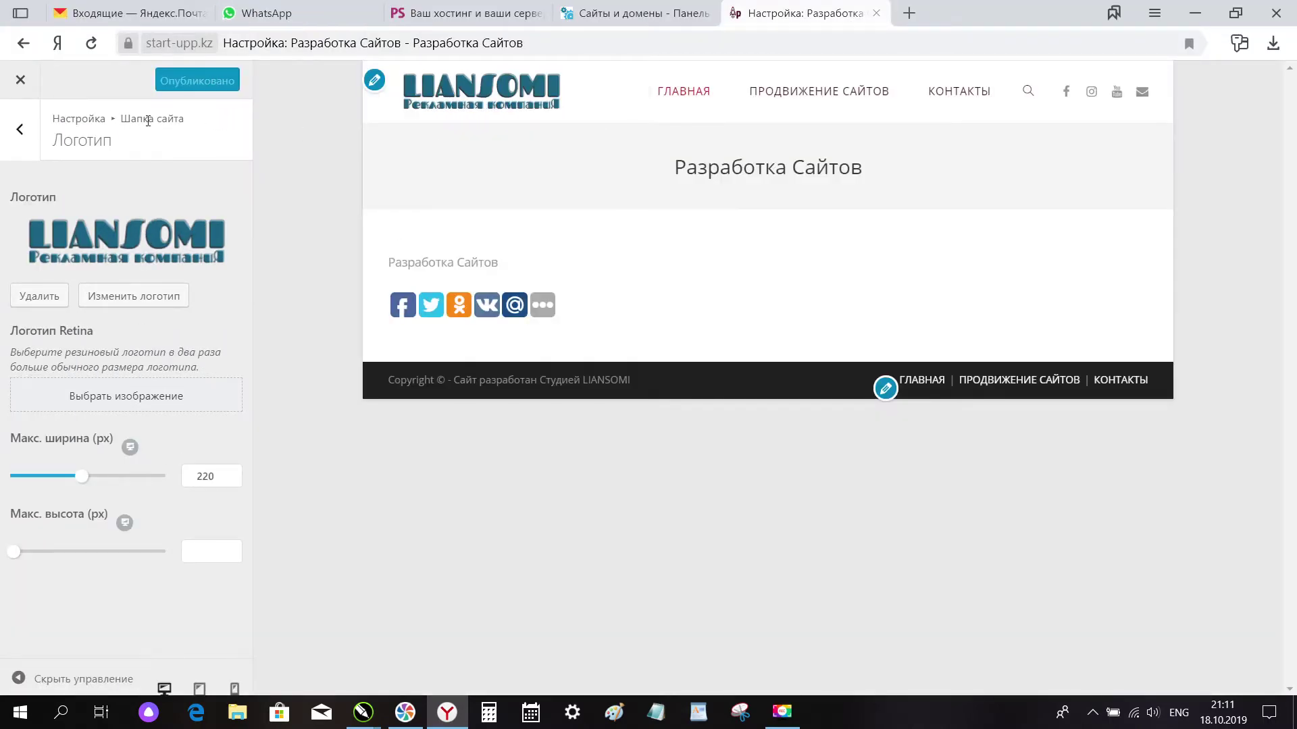
Step: Open the site identity settings and start uploading a replacement site icon from the computer
left_click(20, 140)
left_click(20, 138)
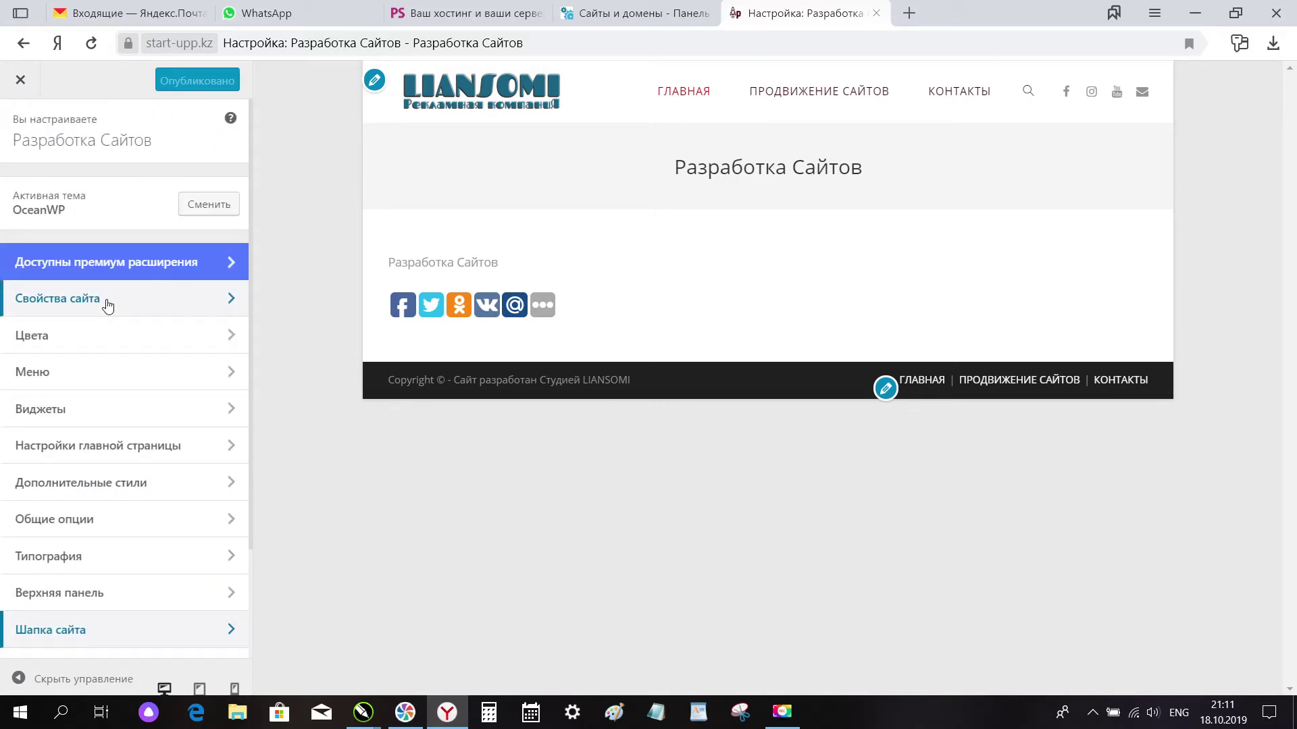
left_click(108, 303)
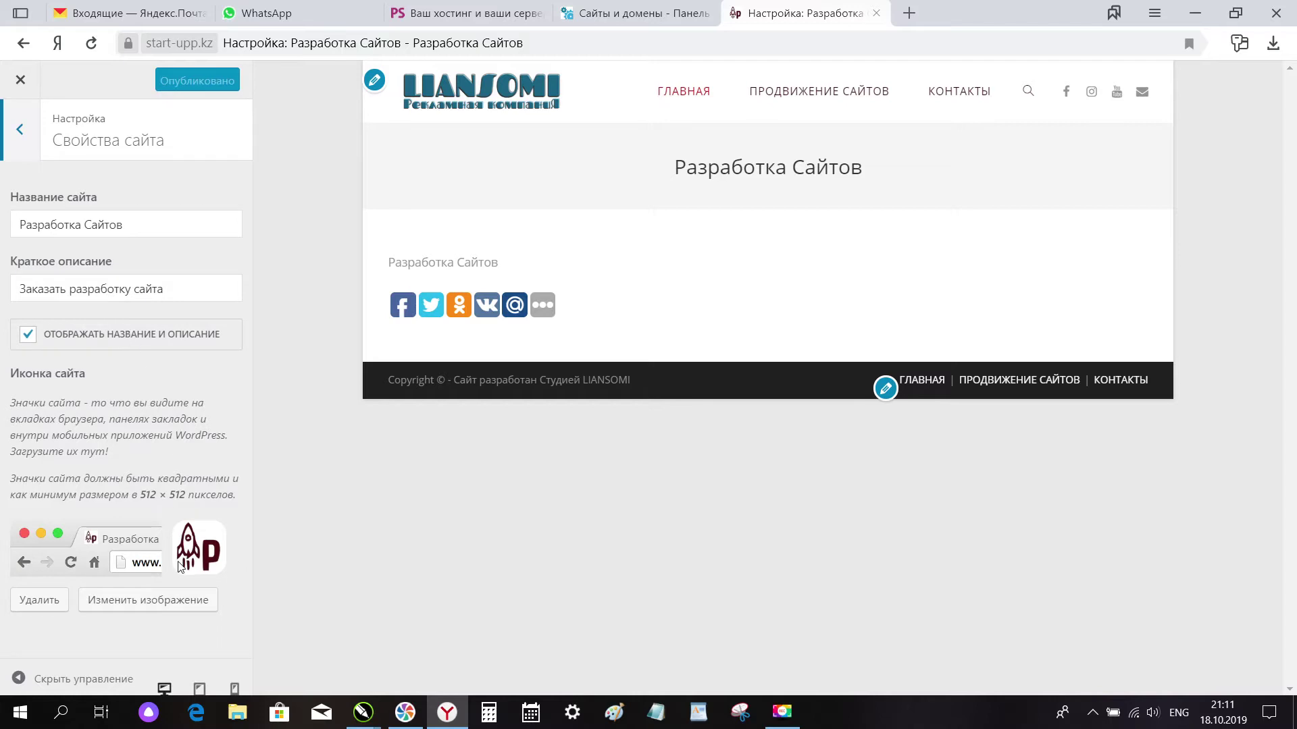
left_click(137, 611)
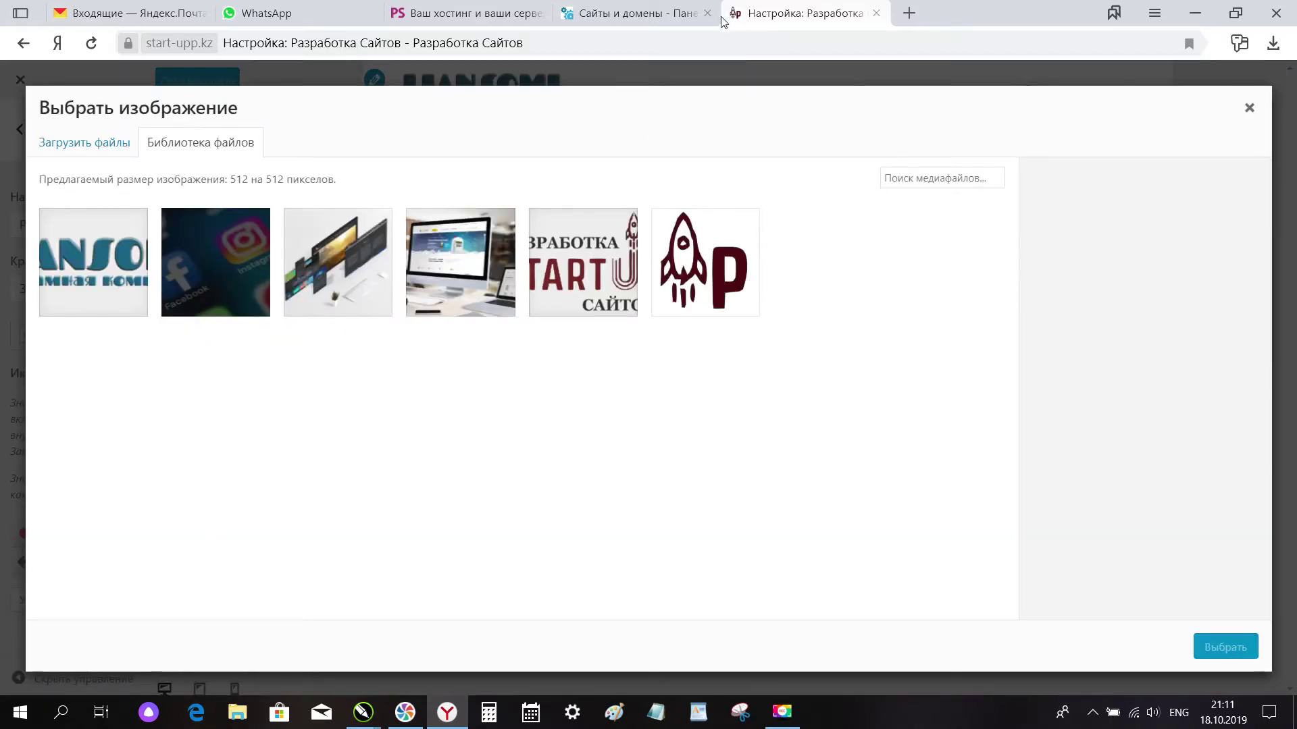
left_click(54, 154)
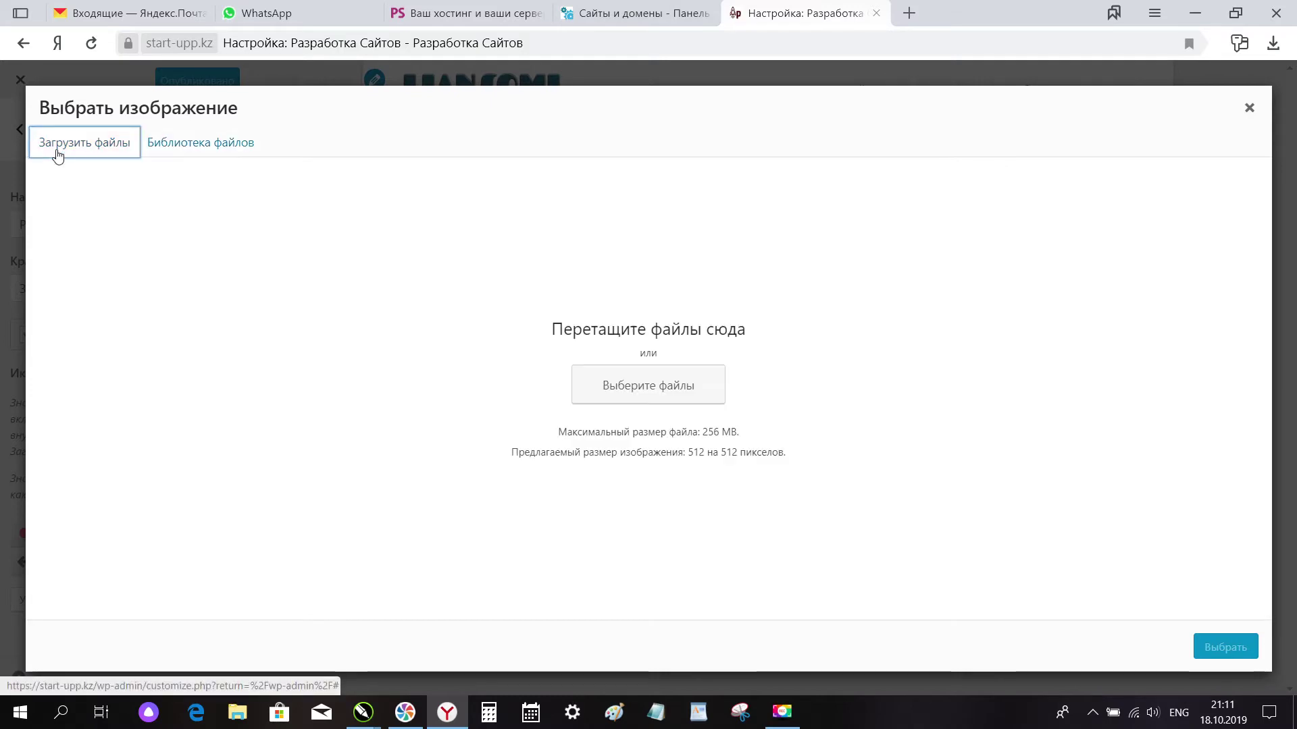
left_click(667, 377)
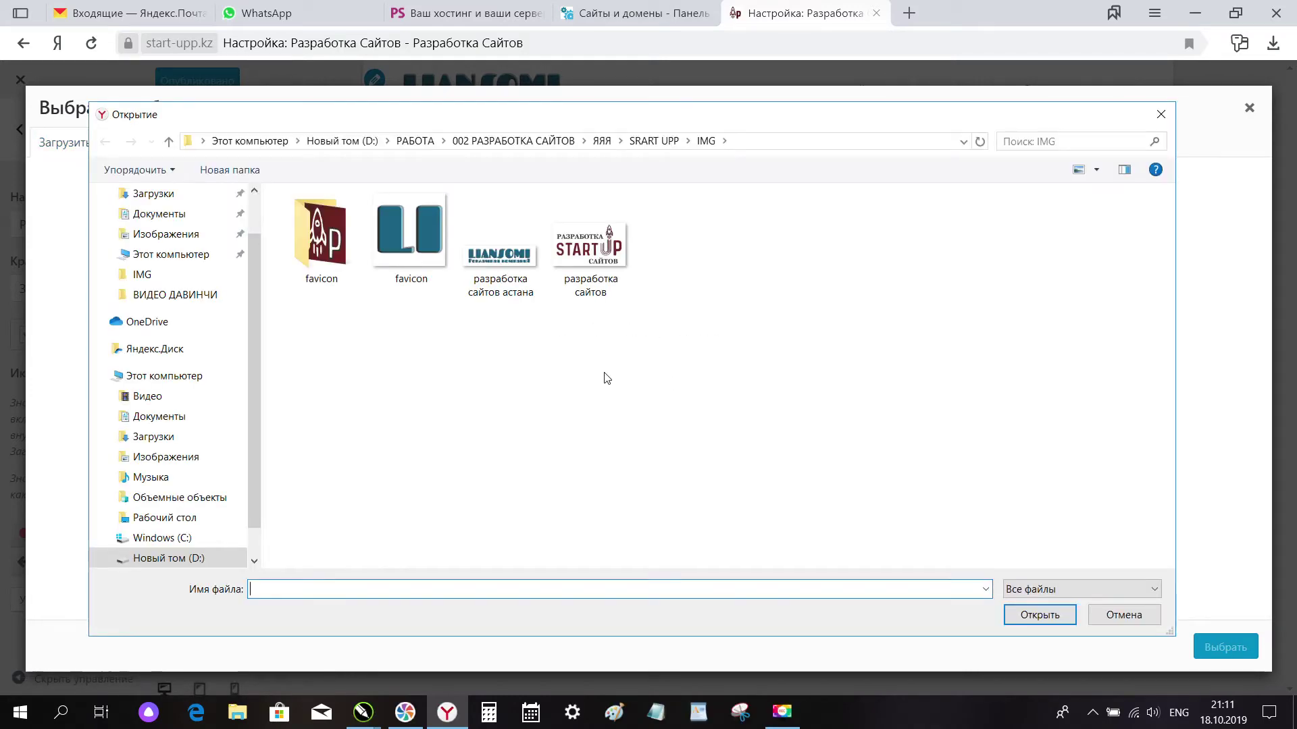
Step: Upload the LI favicon image from the IMG folder, copying its file name first
left_click(418, 264)
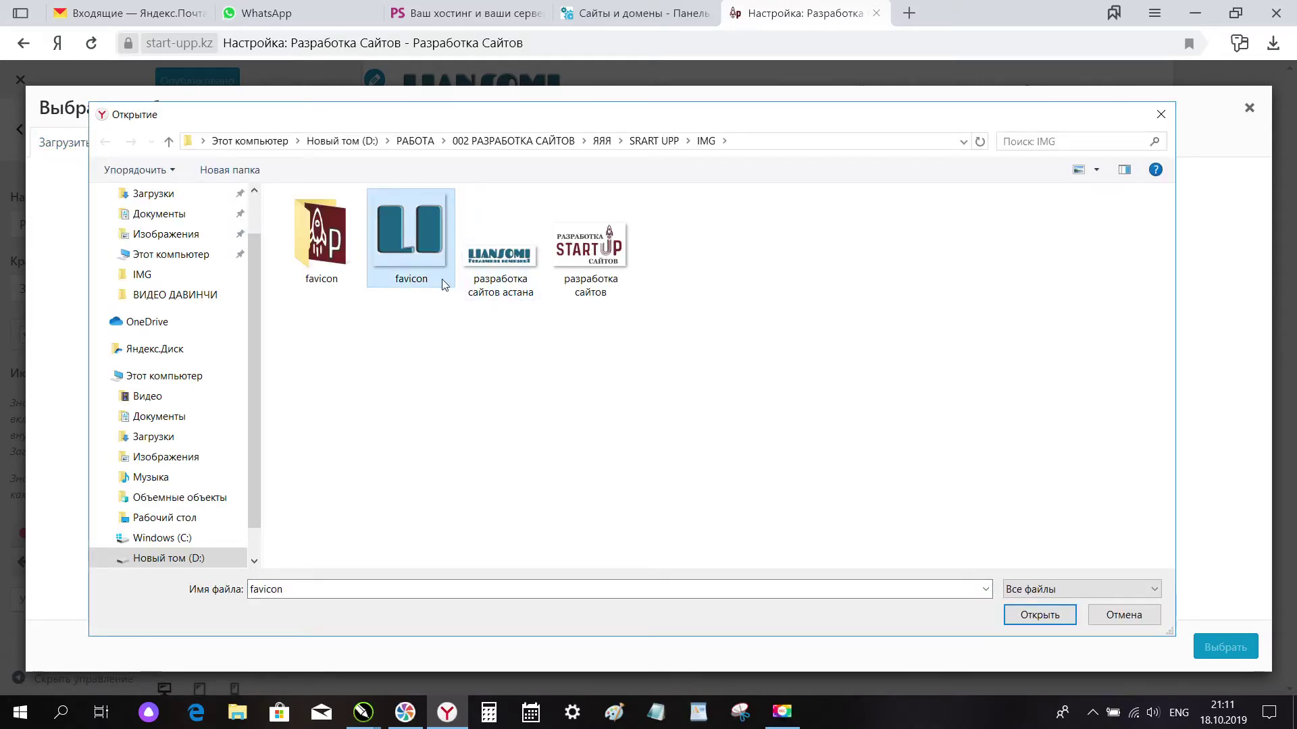
left_click(427, 281)
key("ctrl+c")
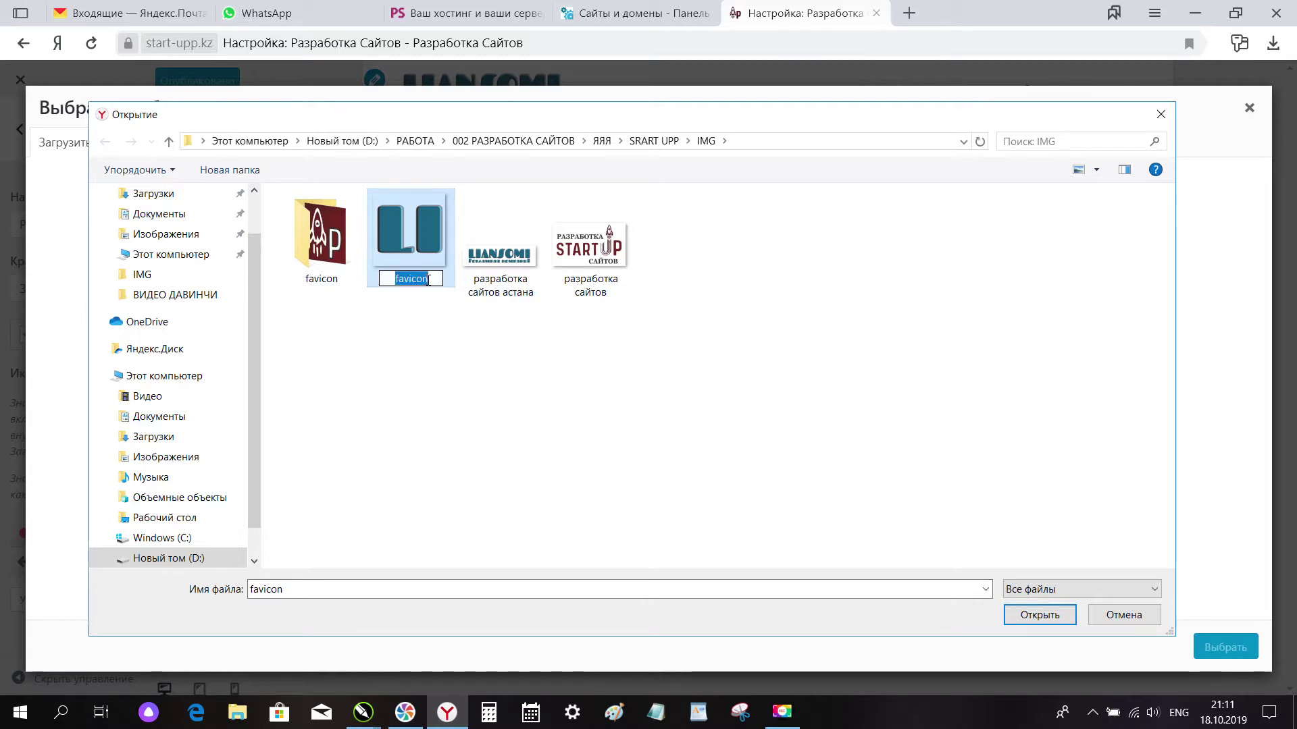
left_click(438, 314)
left_click(408, 250)
left_click(1031, 610)
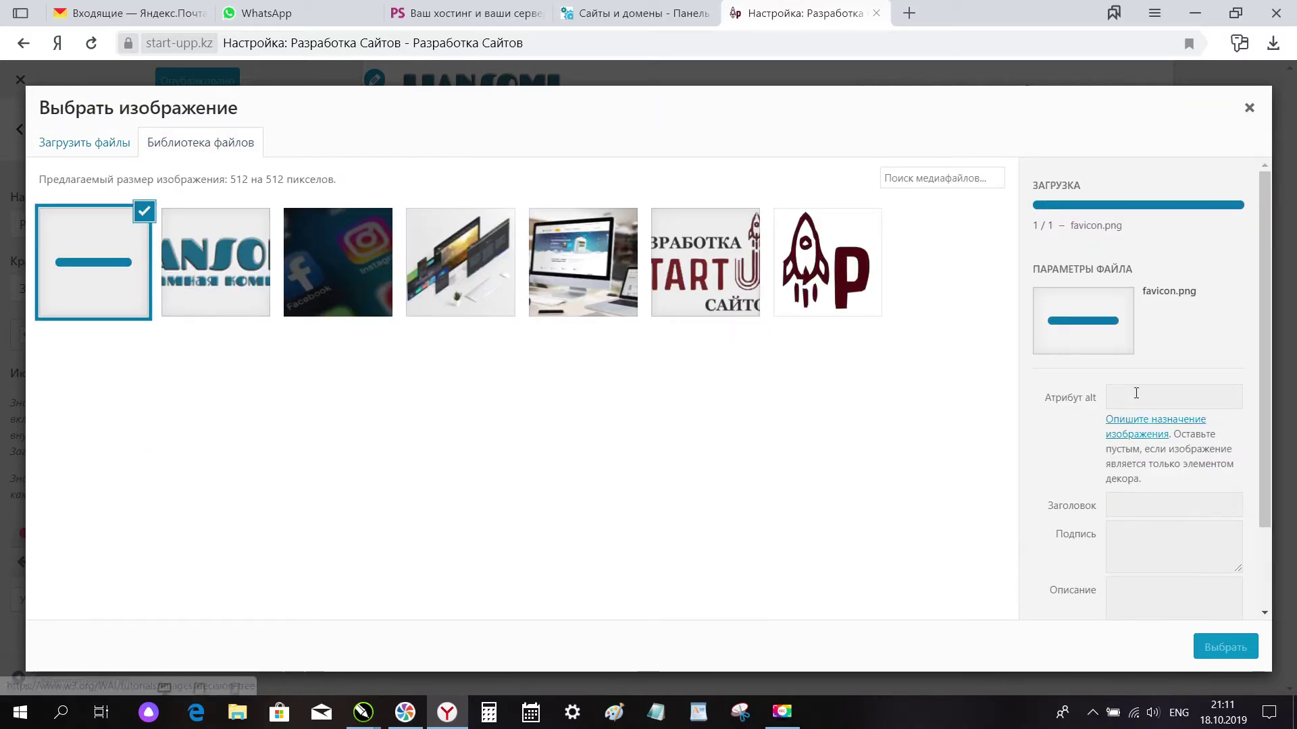
Step: Fill the icon's alt text and description with "favicon" and apply it as the site icon with the default crop
left_click(1141, 346)
key("ctrl+v")
left_click(1152, 562)
key("ctrl+v")
left_click(1224, 649)
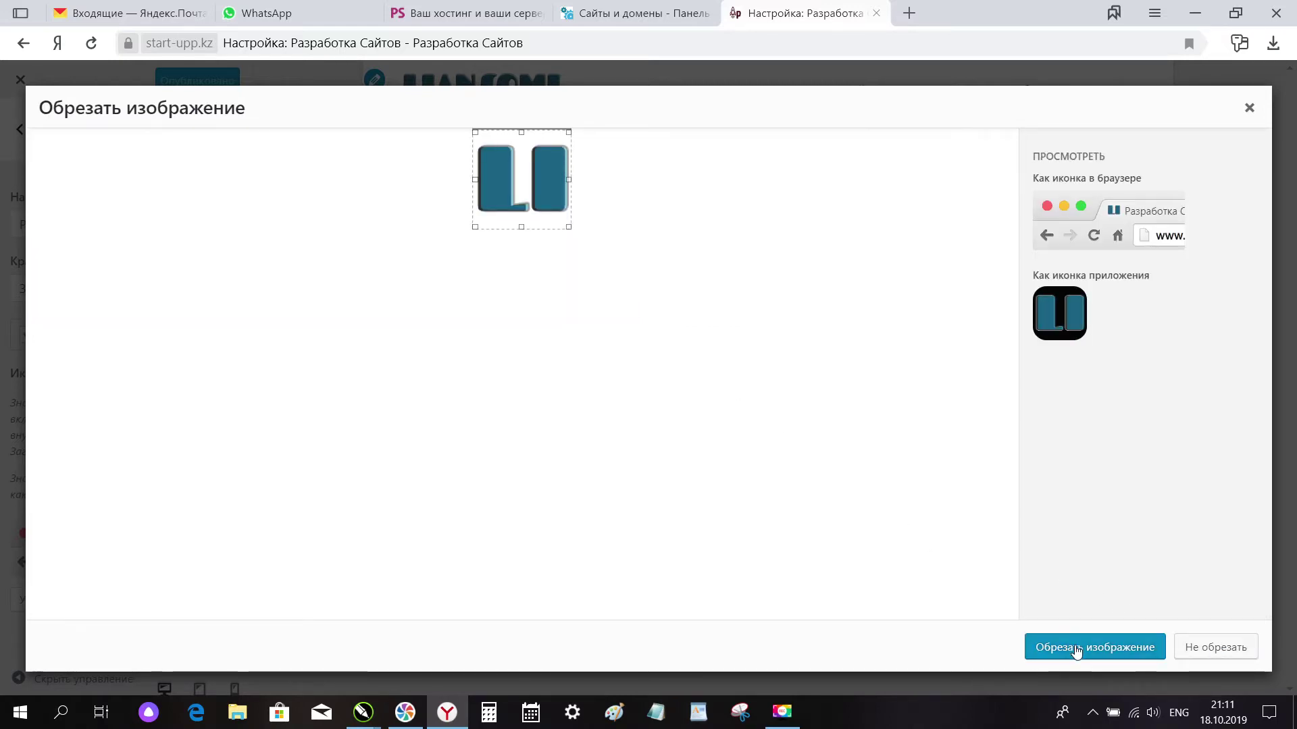
left_click(1077, 649)
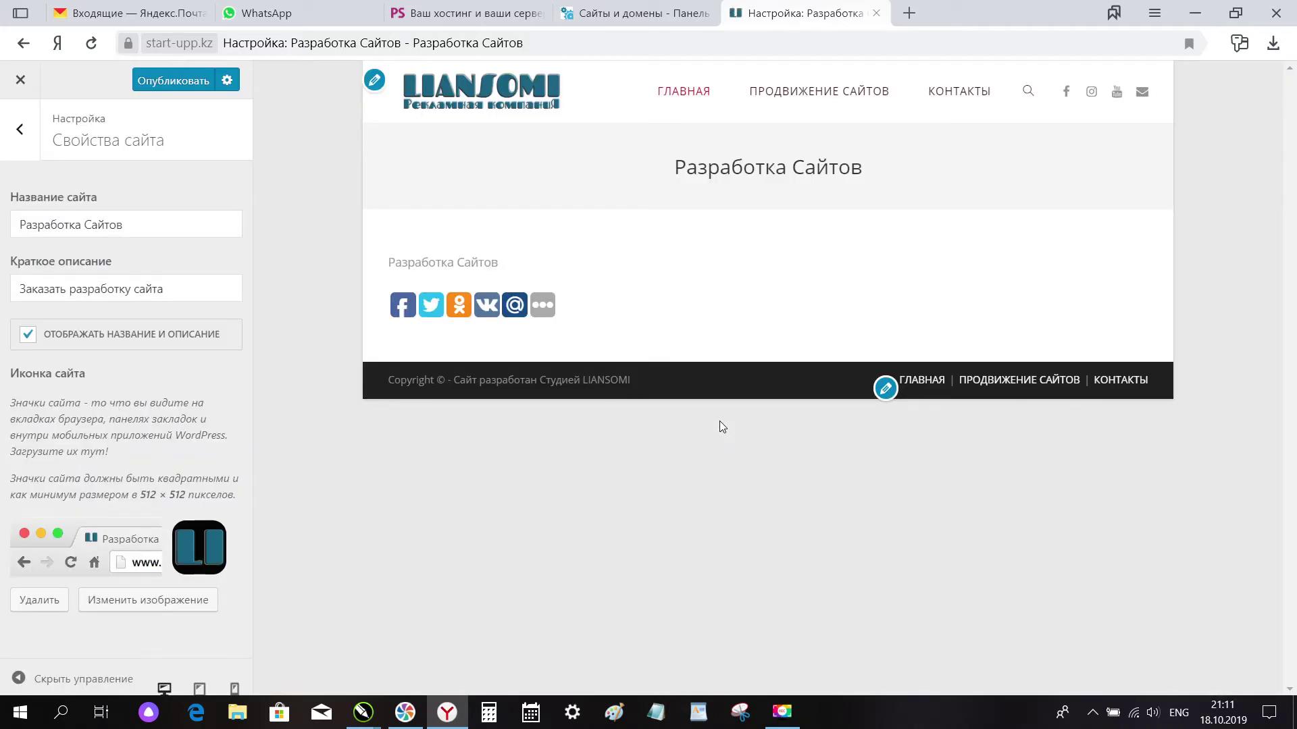